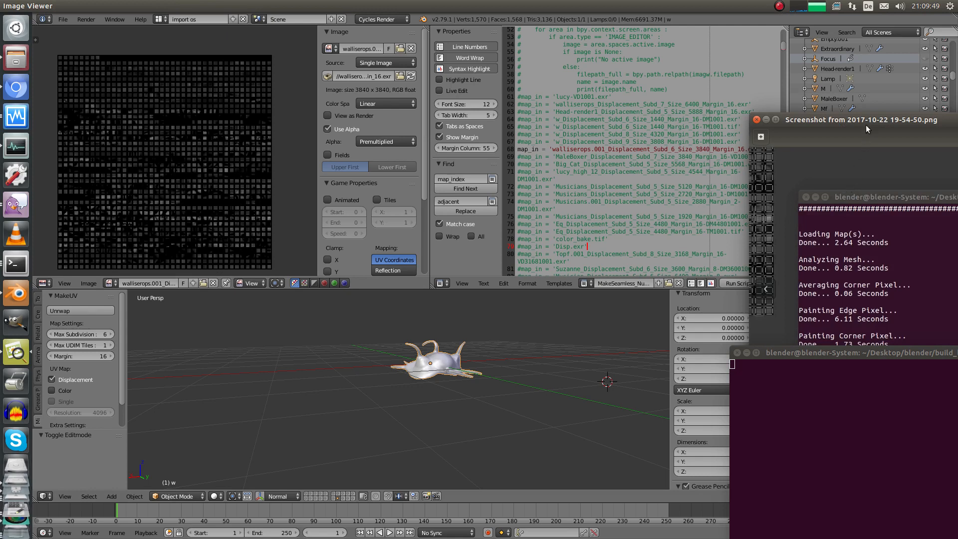
Move the earlier bake screenshot aside and orbit around model w
left_click_drag(866, 125, 486, 58)
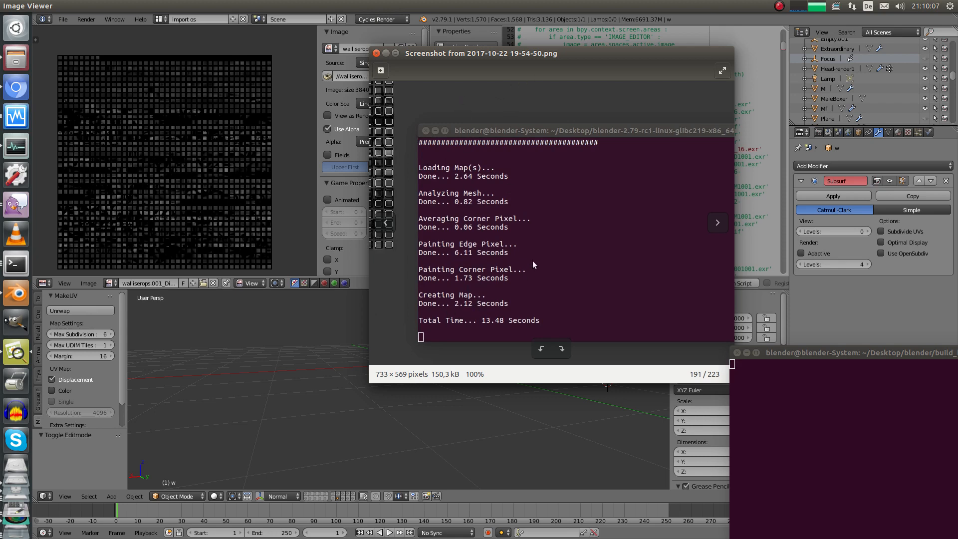
left_click_drag(434, 53, 815, 72)
middle_click_drag(392, 324, 343, 337)
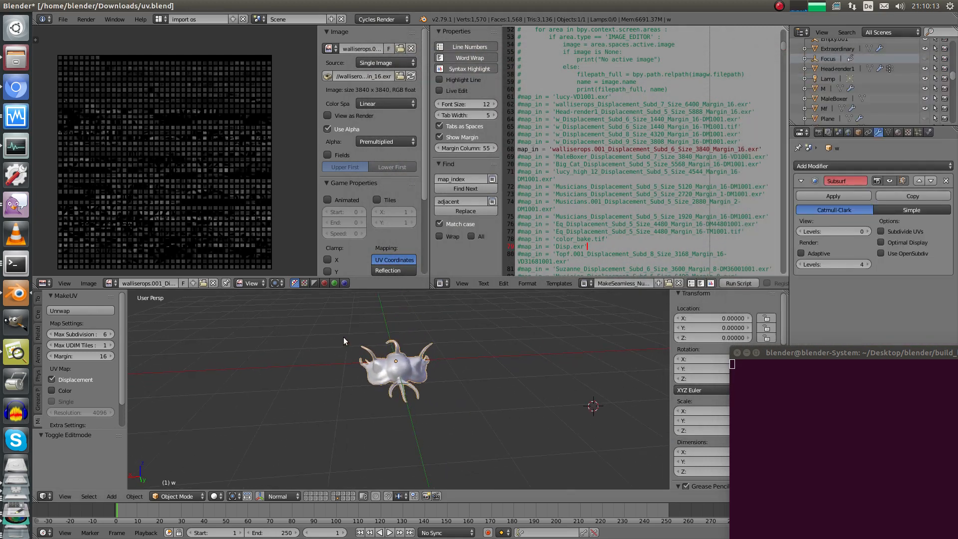
middle_click_drag(232, 240, 248, 229)
middle_click_drag(387, 325, 336, 312)
scroll(345, 364, "up", 8)
Inspect model w's UV layout over the map in Edit Mode, then return to Object Mode
key("Tab")
middle_click_drag(345, 362, 378, 399)
middle_click_drag(227, 178, 228, 140, "ctrl")
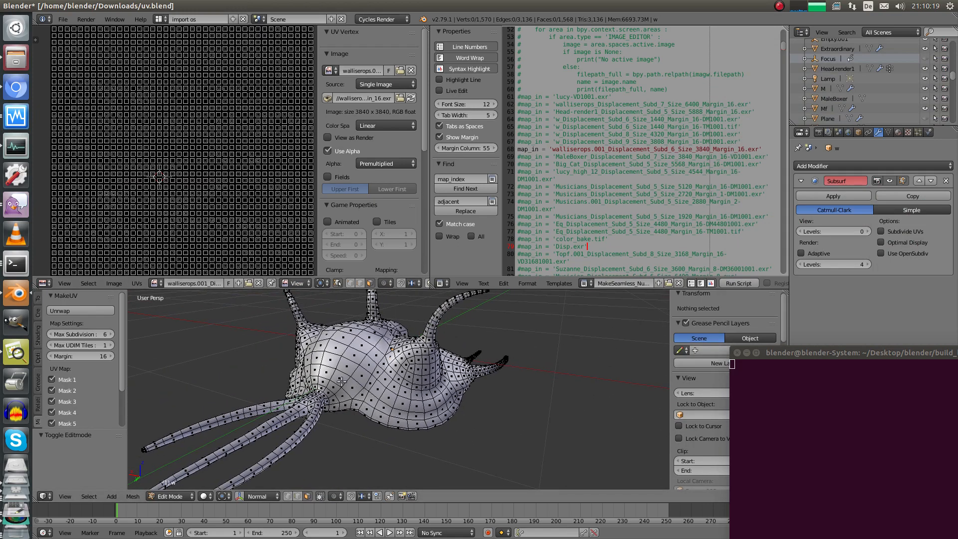
scroll(319, 379, "down", 4)
middle_click_drag(319, 382, 376, 402)
key("Tab")
Run the map-baking script, which completes the displacement bake in 5.56 seconds
middle_click_drag(227, 164, 227, 198, "ctrl")
middle_click_drag(226, 197, 218, 200)
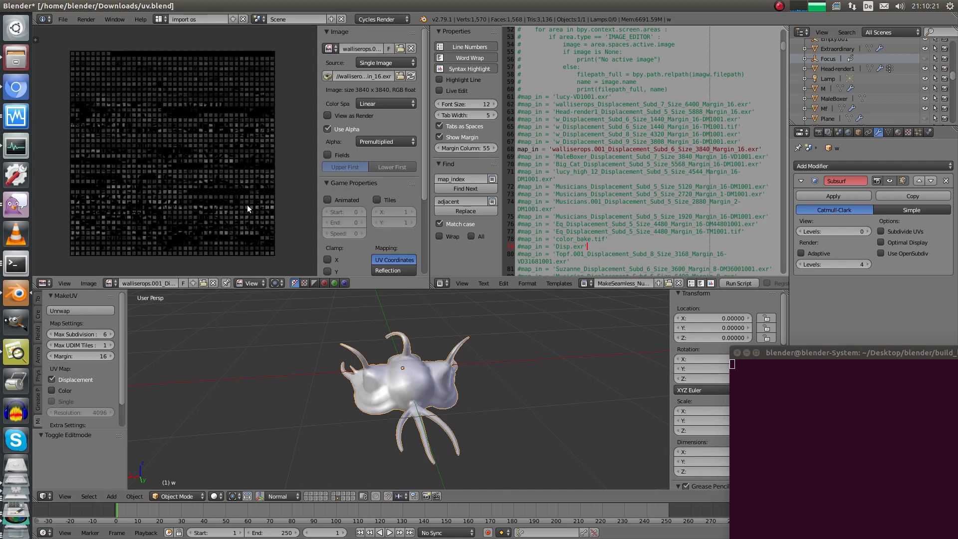
middle_click_drag(455, 363, 487, 353)
left_click_drag(769, 353, 683, 306)
middle_click_drag(432, 343, 396, 346)
left_click(739, 283)
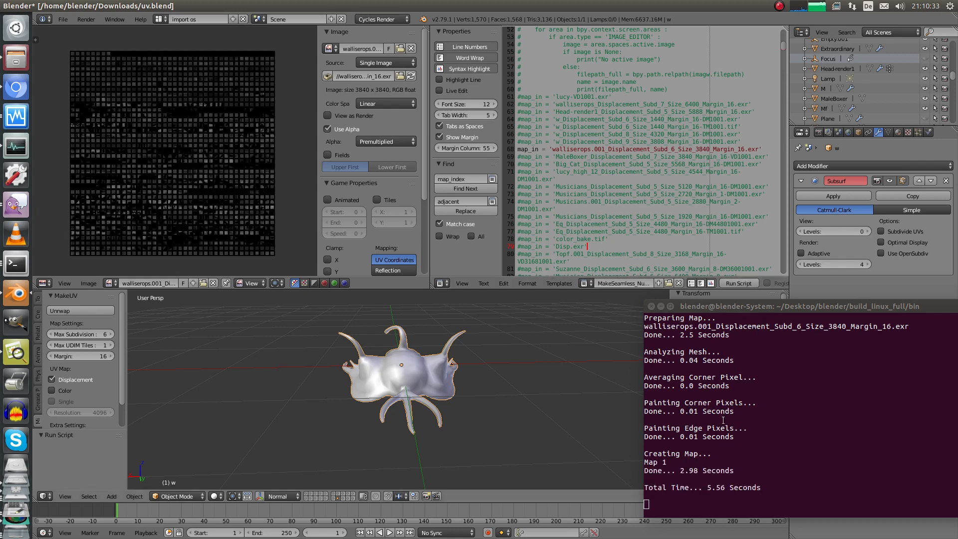
Highlight the mesh analysis timing and place the earlier 13.48-second bake screenshot beside it
left_click_drag(735, 435, 633, 355)
left_click(23, 346)
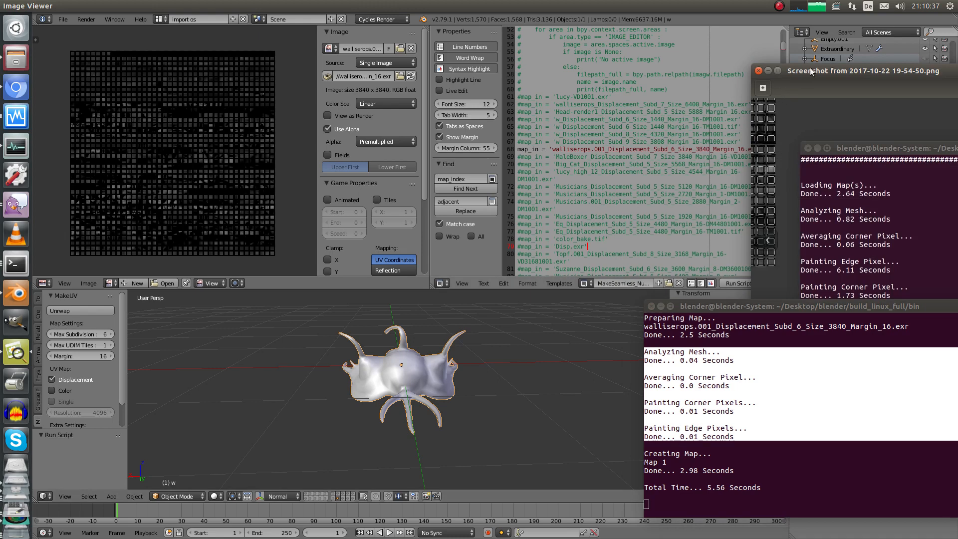
left_click_drag(811, 69, 218, 220)
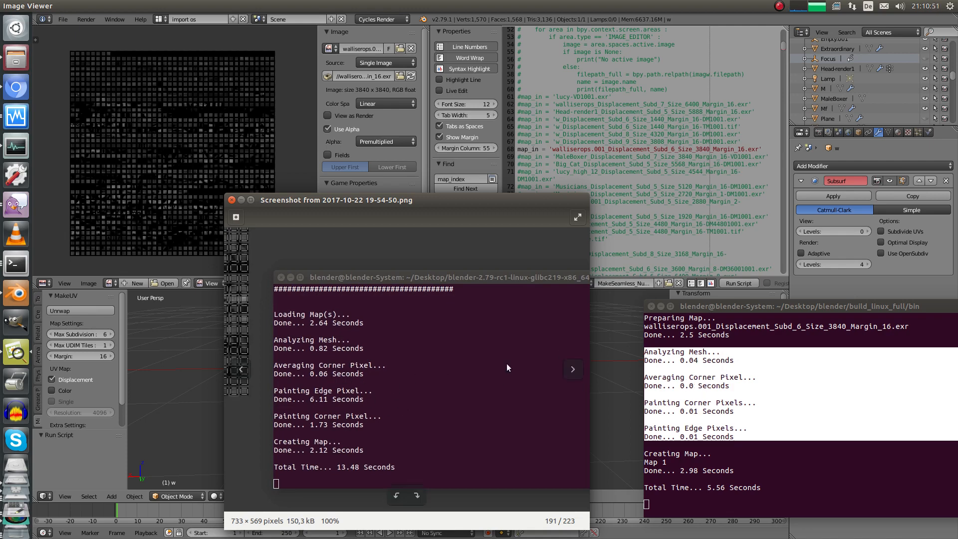
Highlight the edge painting and map creation timing lines in the new 5.56-second log
left_click(741, 439)
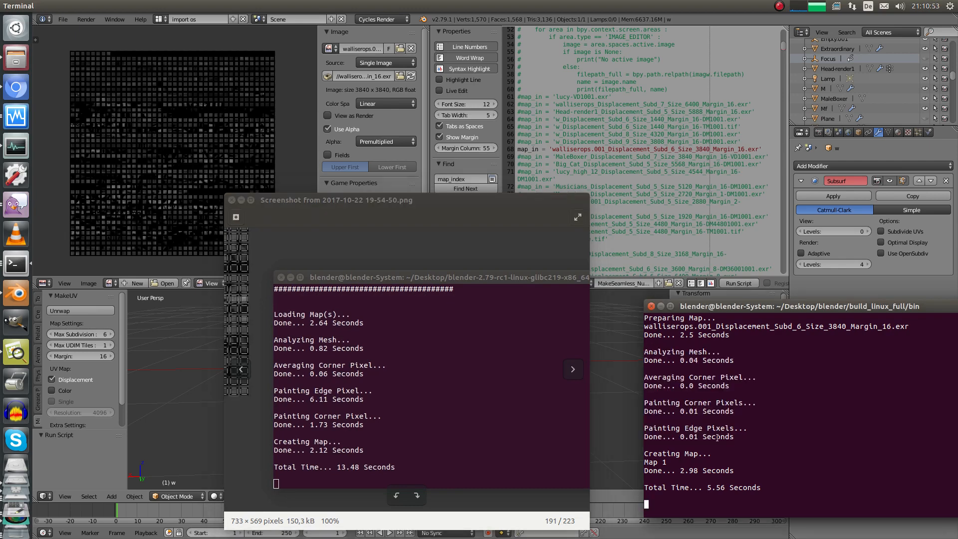
mouse_move(741, 439)
left_mouse_down()
mouse_move(674, 423)
mouse_move(705, 455)
left_mouse_up()
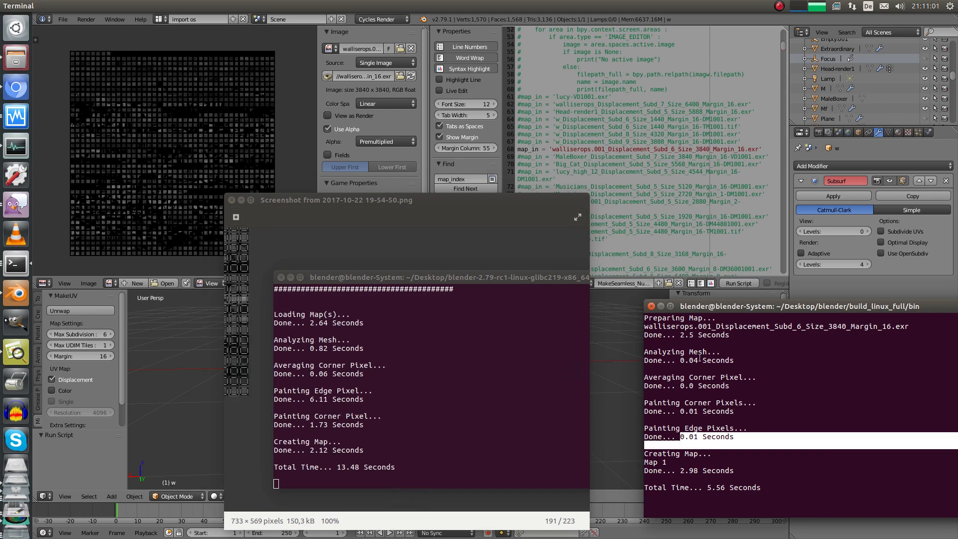
left_click_drag(739, 472, 661, 454)
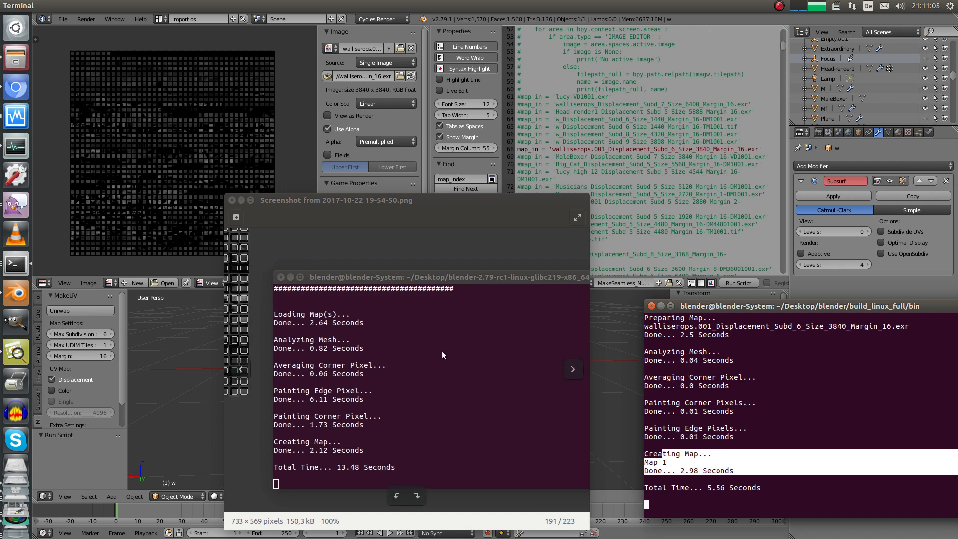
Close the old bake screenshot and show the full 3808 × 3808 w_Displacement map in the image editor
left_click(232, 200)
left_click(702, 364)
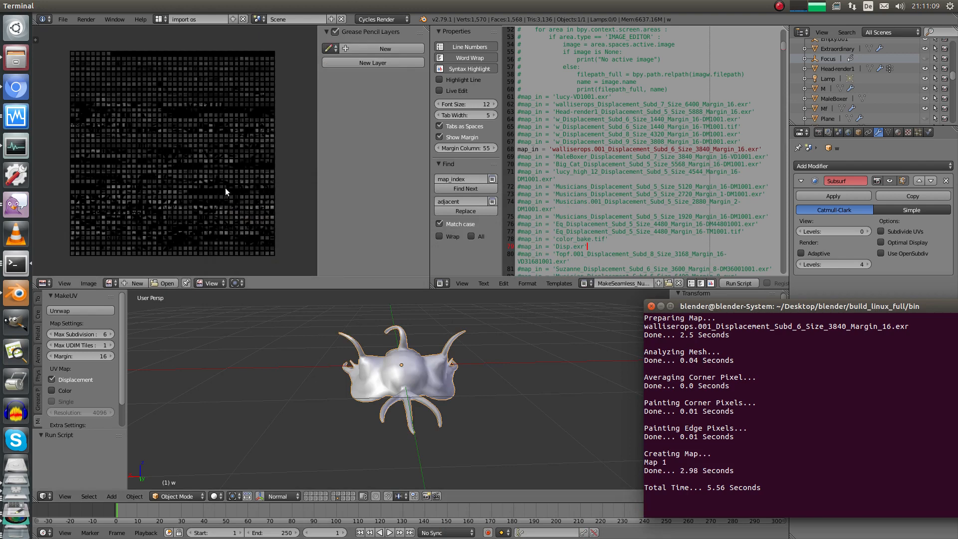
left_click(110, 283)
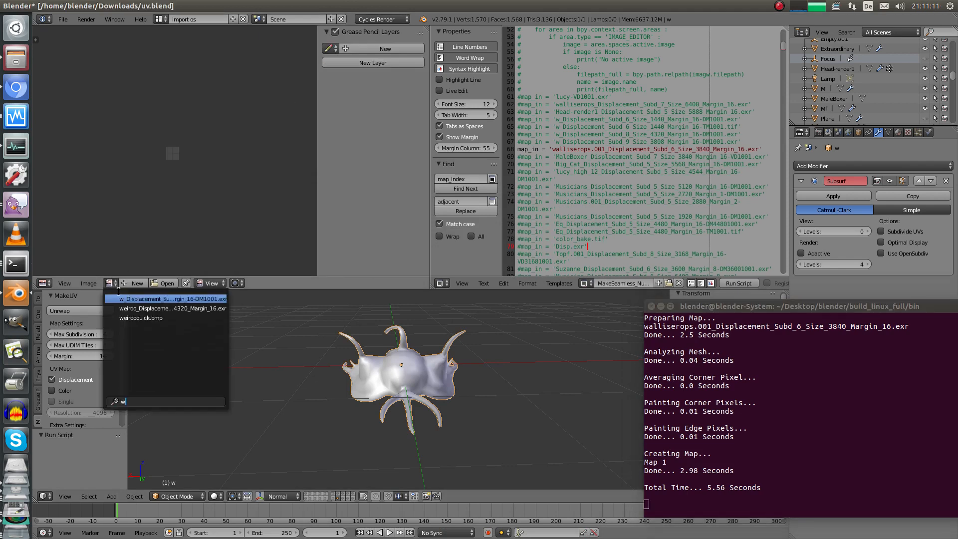
left_click(126, 290)
middle_click_drag(187, 202, 219, 215, "ctrl")
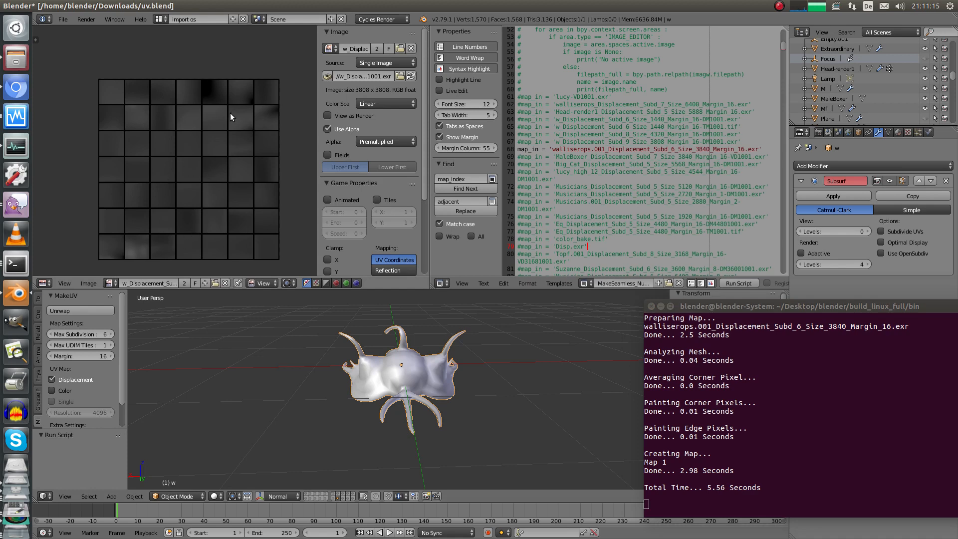
mouse_move(380, 350)
middle_mouse_down()
mouse_move(380, 379)
mouse_move(382, 340)
middle_mouse_up()
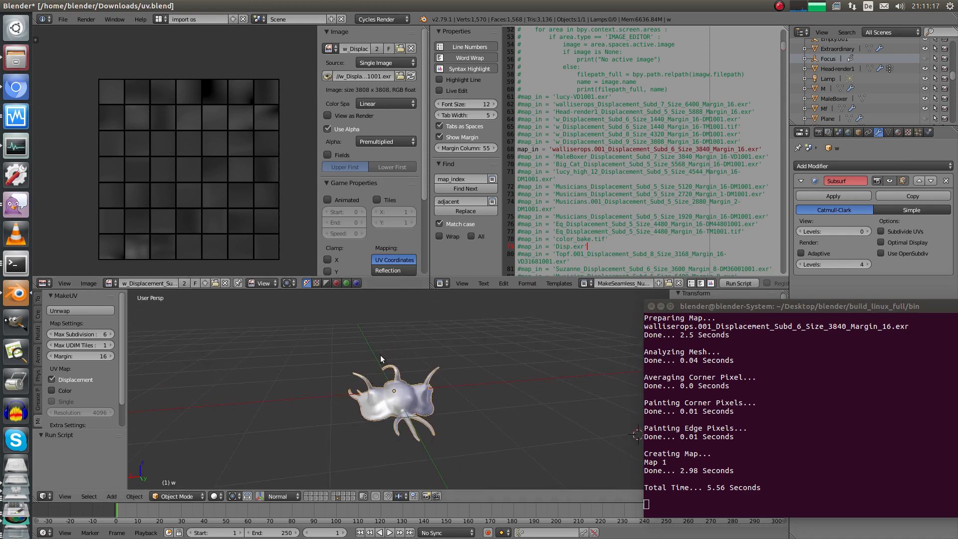
middle_click_drag(430, 371, 382, 378)
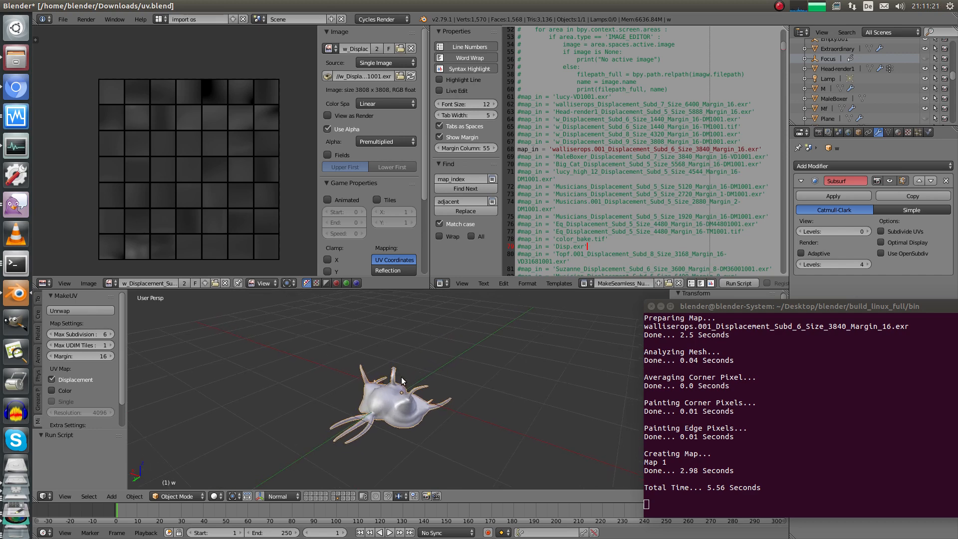
middle_click_drag(381, 351, 459, 308)
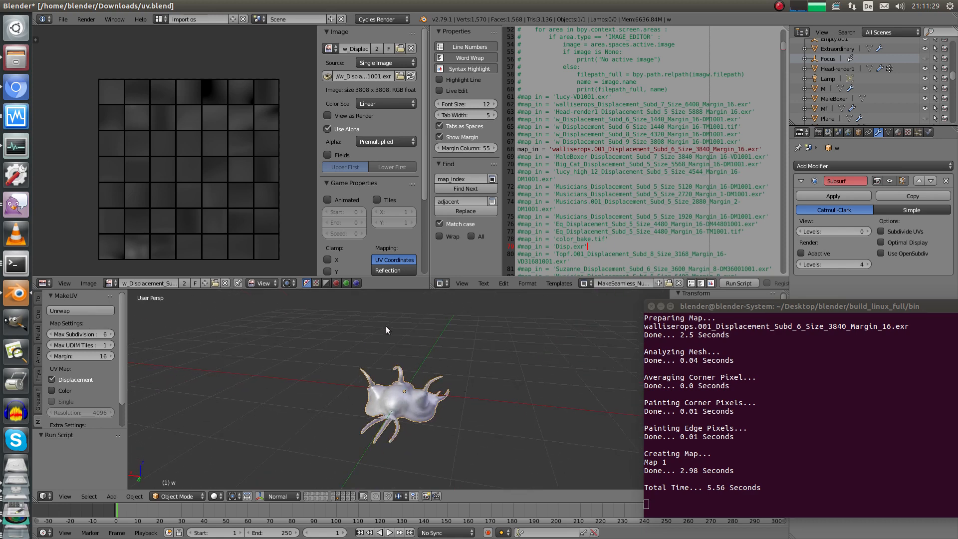
Set Max Subdivision to 9 and Max UDIM Tiles to 32 in MakeUV, then unwrap model w
left_click(110, 333)
left_click(111, 334)
left_click(110, 334)
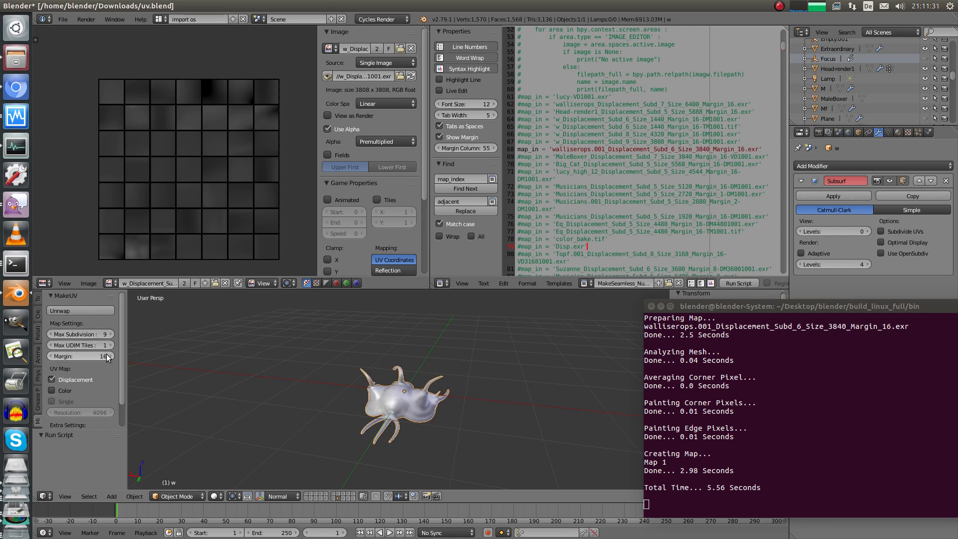
left_click(94, 345)
type("32")
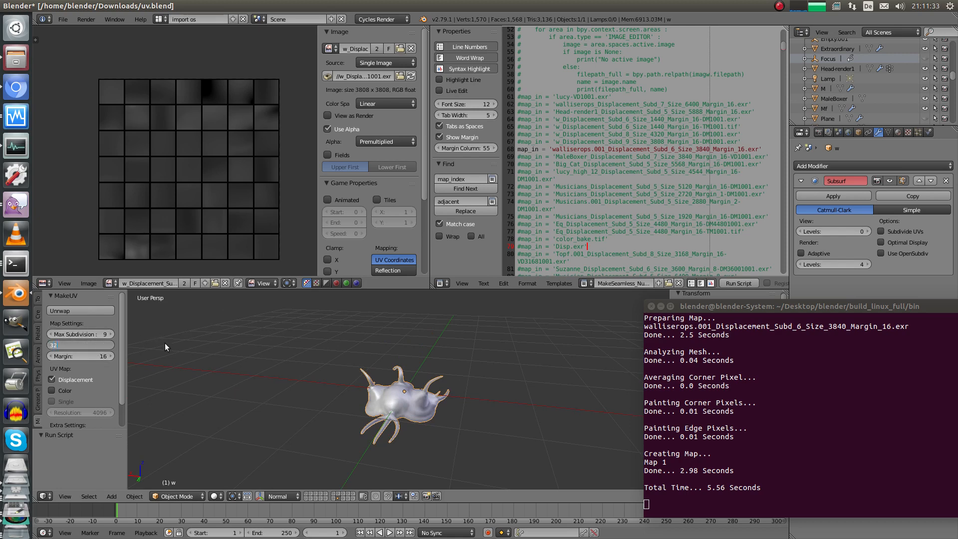
key("Return")
left_click(102, 311)
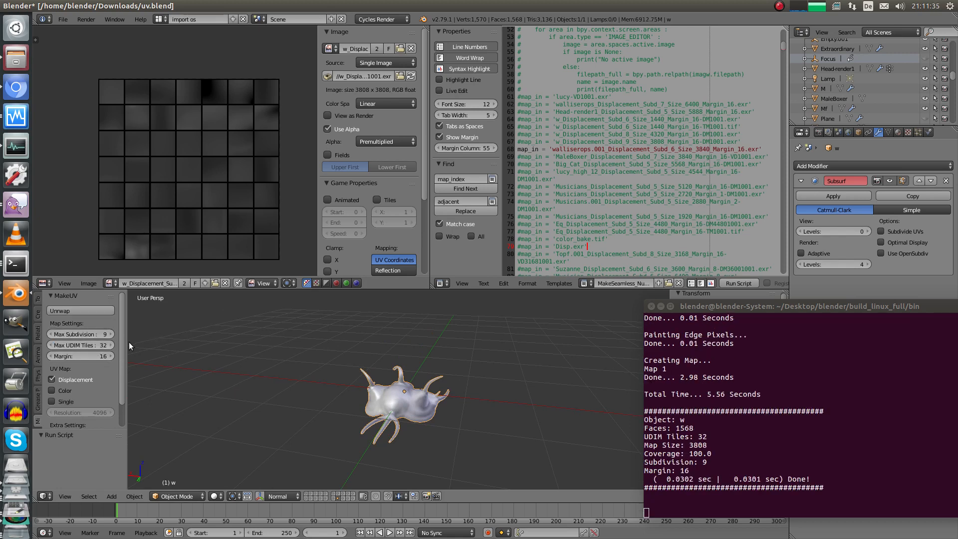
Inspect the new UV layout over the map in a maximized image editor, then restore the layout
key("Tab")
key("space")
key("Escape")
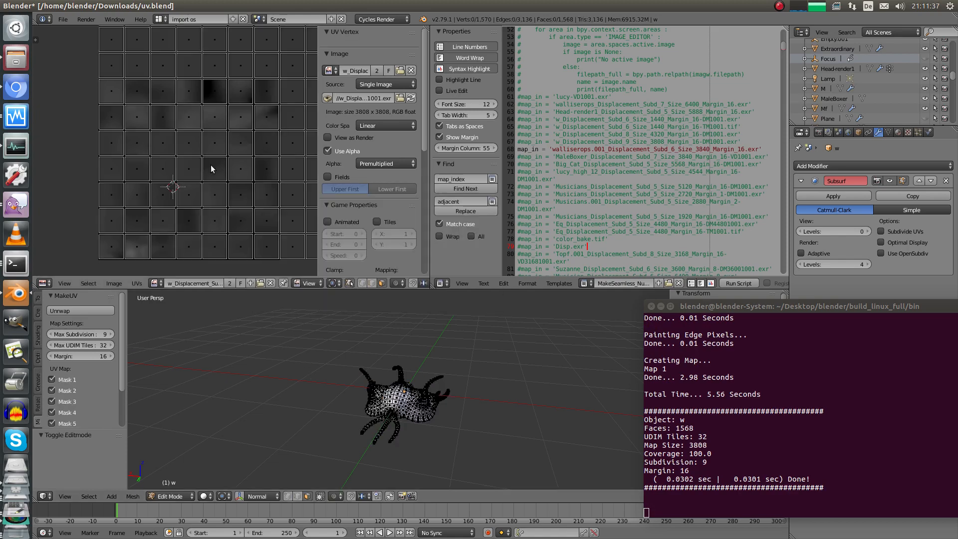
key("shift+space")
scroll(299, 216, "down", 6)
middle_click_drag(472, 279, 336, 288)
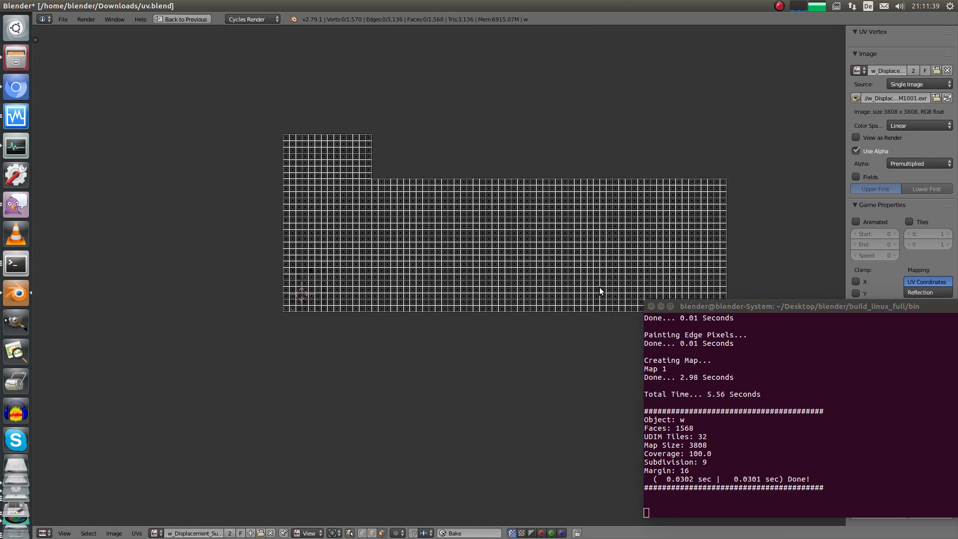
scroll(299, 289, "up", 6)
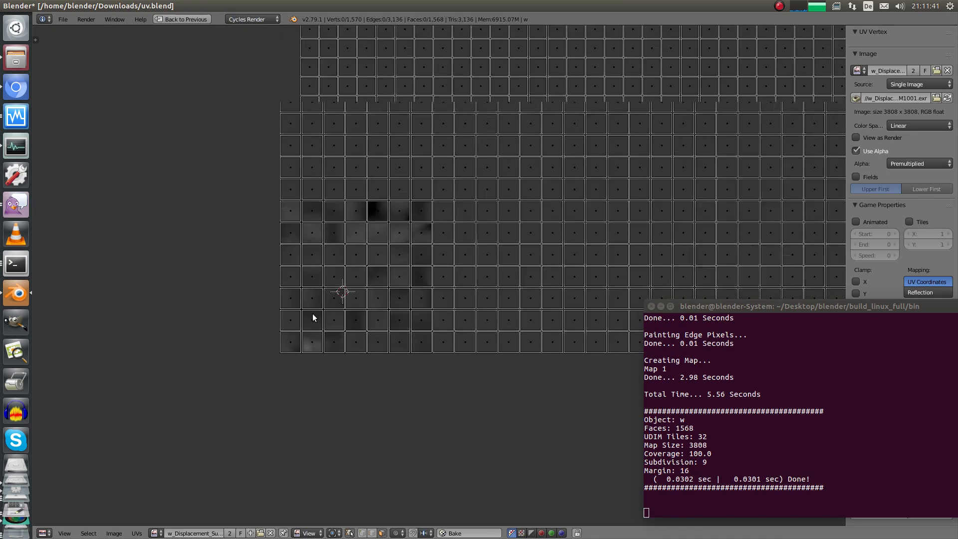
scroll(309, 316, "up", 3)
key("Tab")
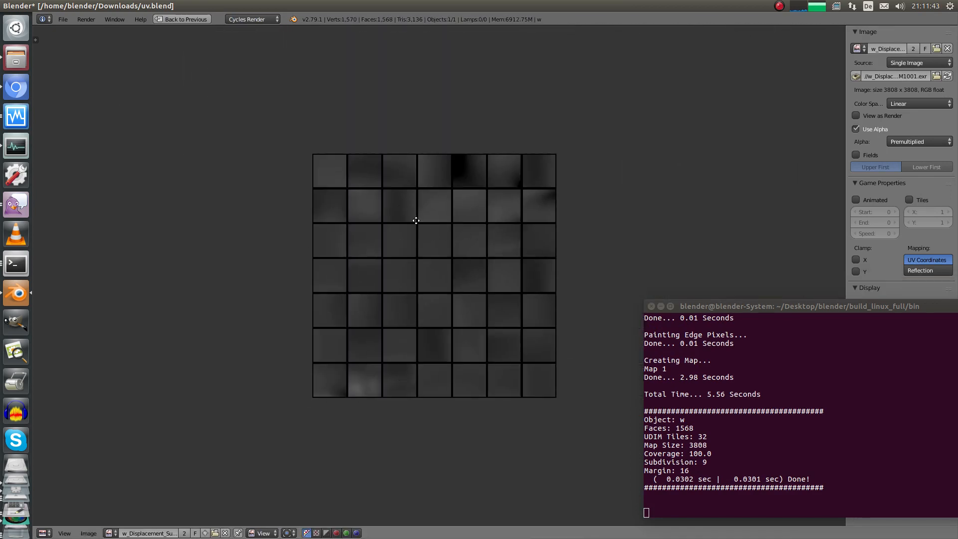
scroll(321, 332, "up", 8)
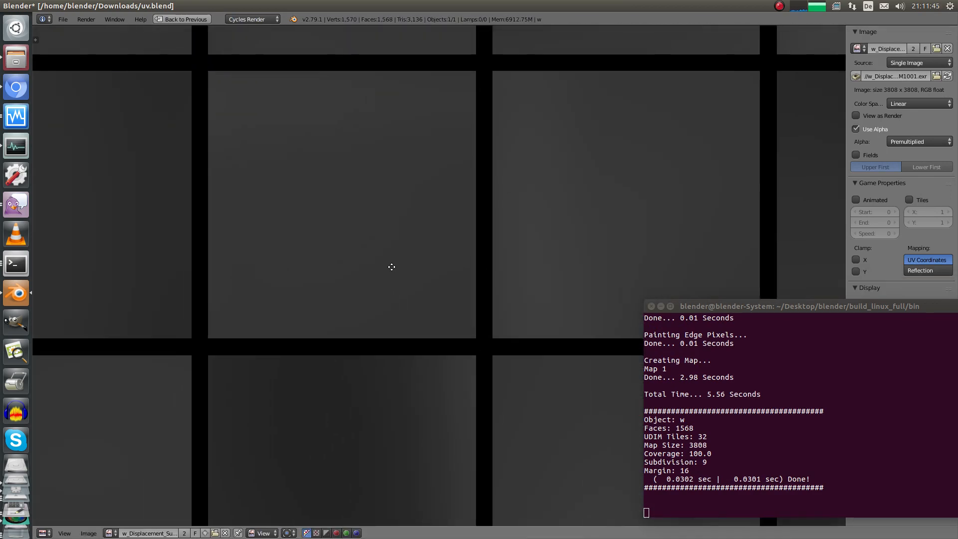
scroll(392, 265, "down", 12)
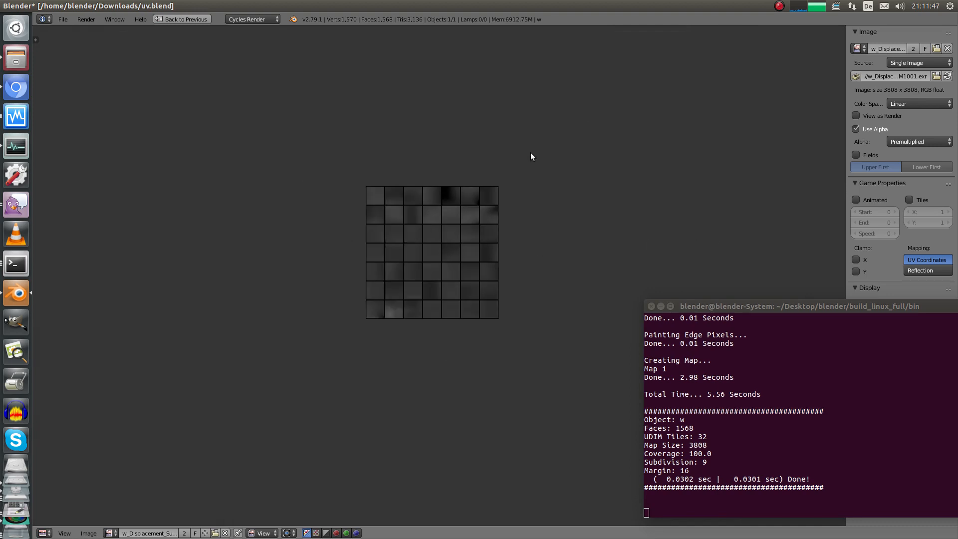
key("ctrl+Up")
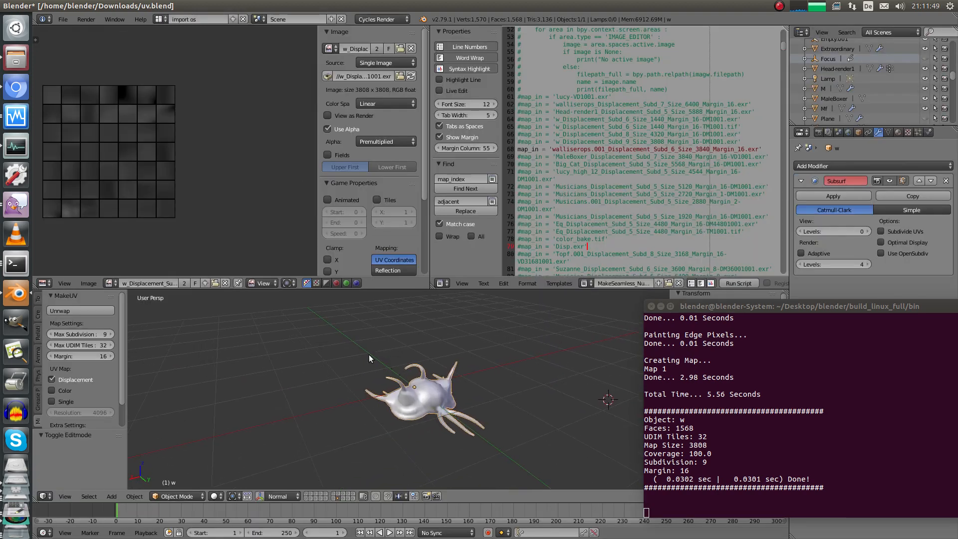
Comment out line 68 and uncomment the map_in line for w_Displacement_Subd_9_Size_3808_Margin_16-DM1001.exr
middle_click_drag(370, 358, 484, 284)
left_click(518, 148)
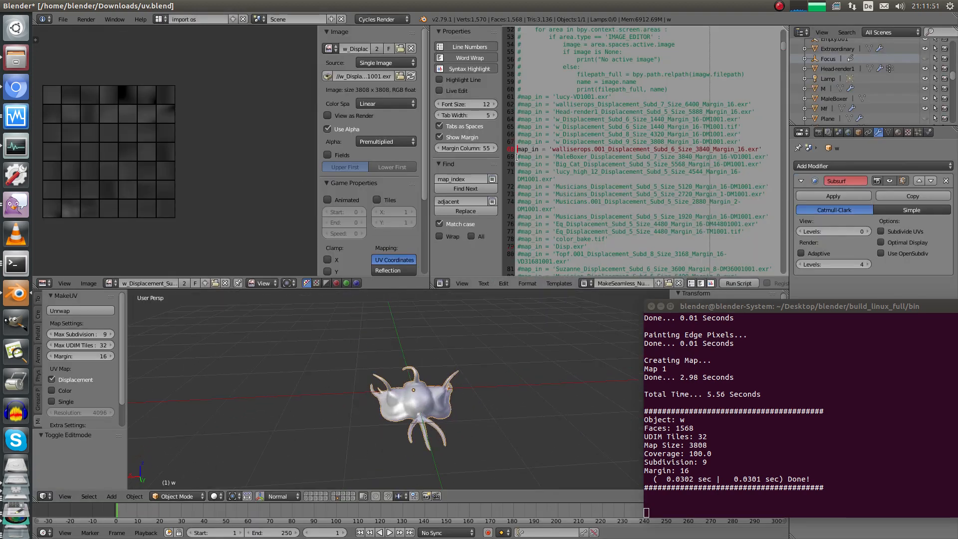
type("#")
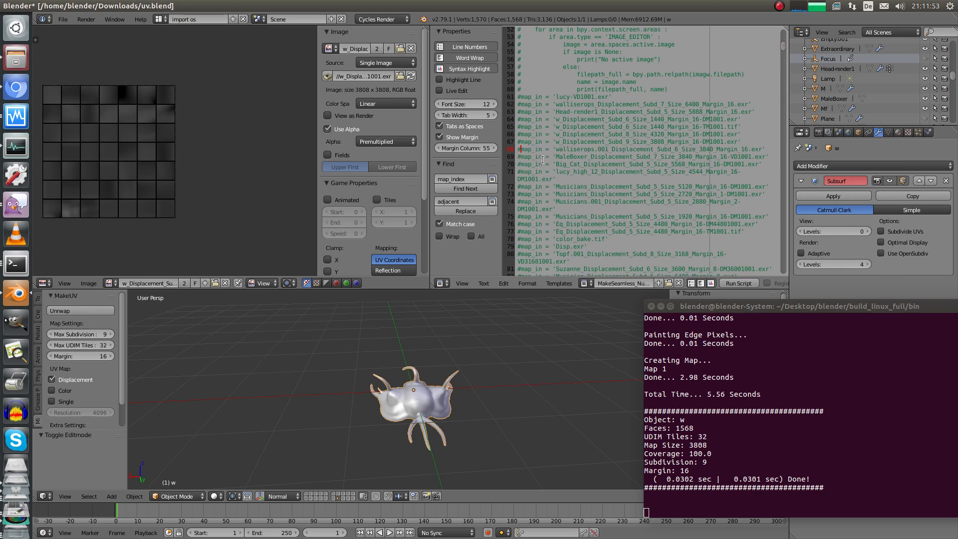
left_click(521, 142)
key("BackSpace")
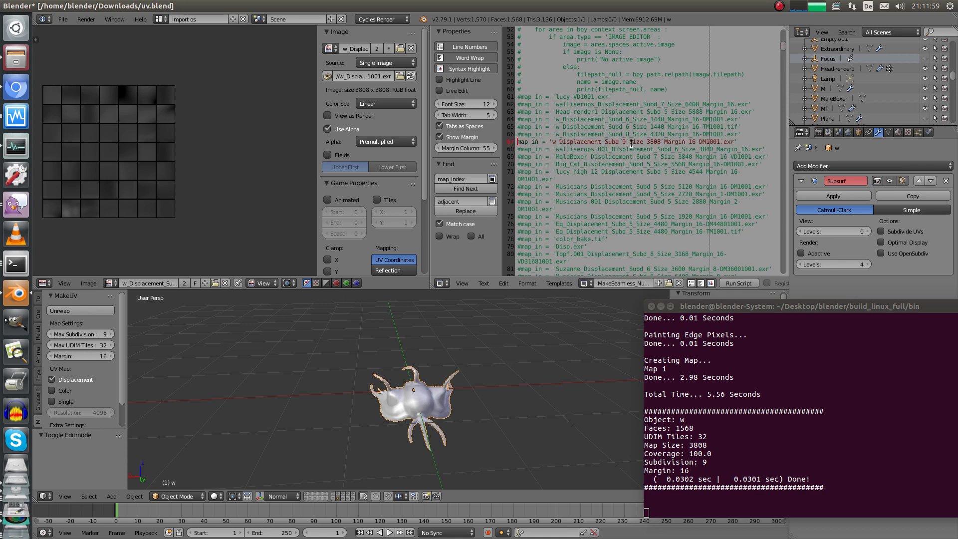
left_click_drag(660, 142, 646, 143)
middle_click_drag(151, 190, 224, 210)
scroll(223, 199, "up", 2)
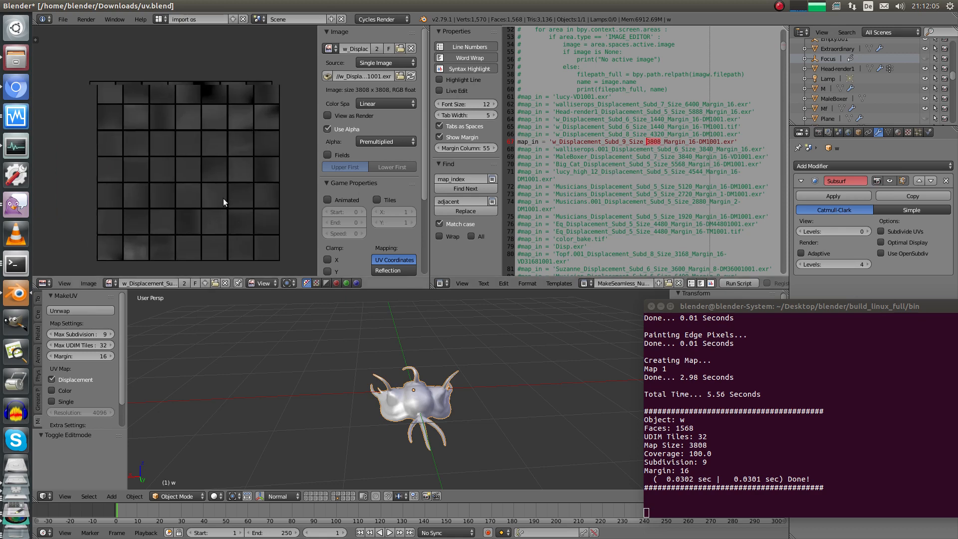
middle_click_drag(457, 399, 499, 384)
left_click_drag(733, 310, 834, 308)
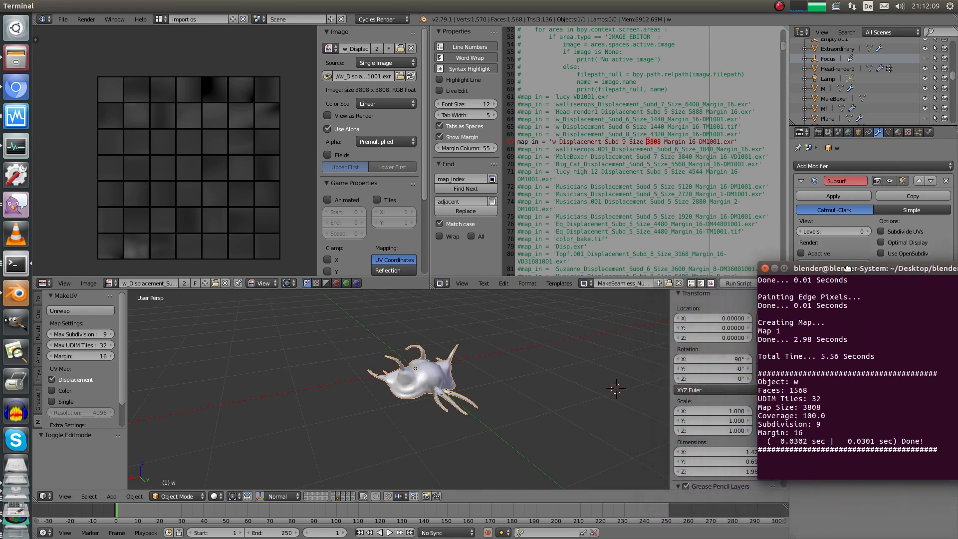
middle_click_drag(525, 332, 534, 322)
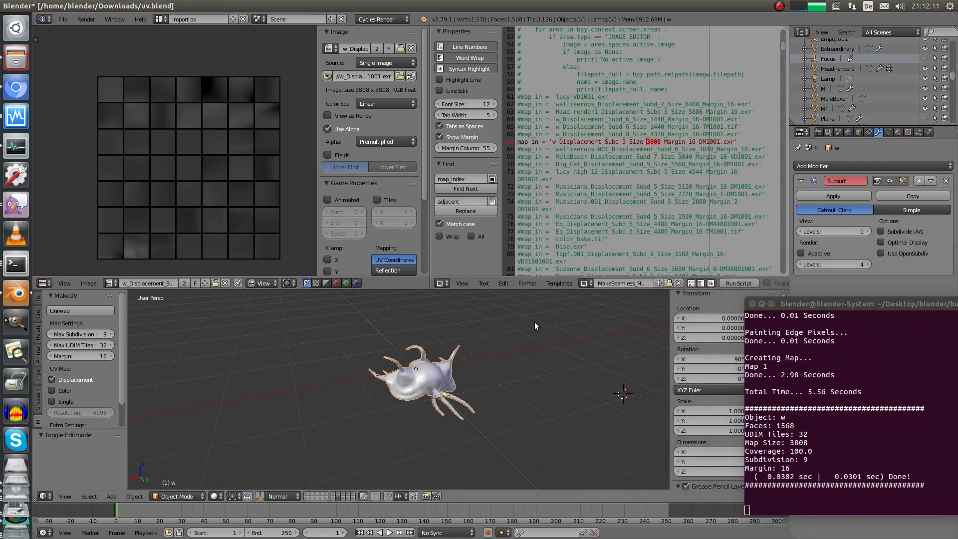
Run the bake script and follow its mesh analysis output in the terminal
left_click(741, 282)
left_click_drag(778, 303, 686, 237)
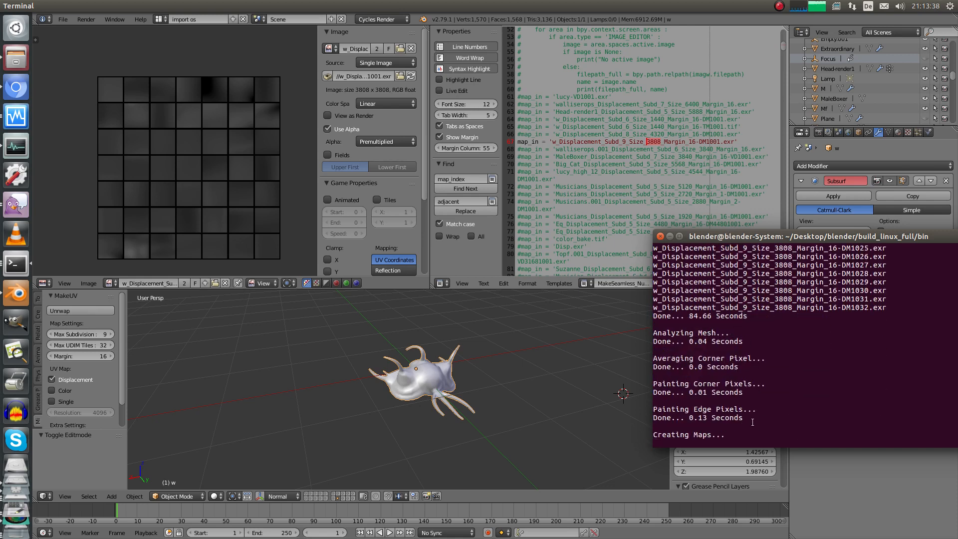
left_click_drag(742, 418, 656, 332)
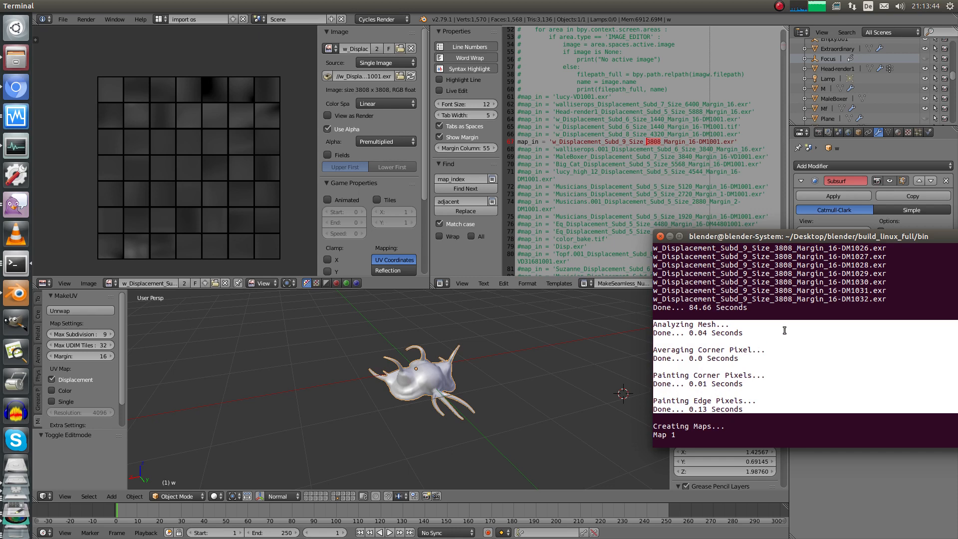
left_click(717, 394)
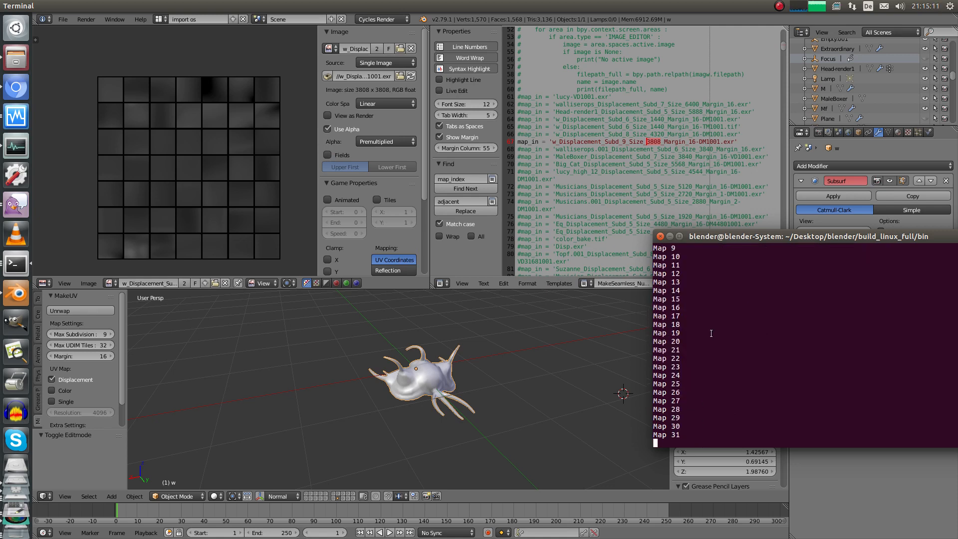
Review the finished log, 32 maps baked in 180.66 seconds total, then return to Blender
left_click_drag(735, 240, 711, 222)
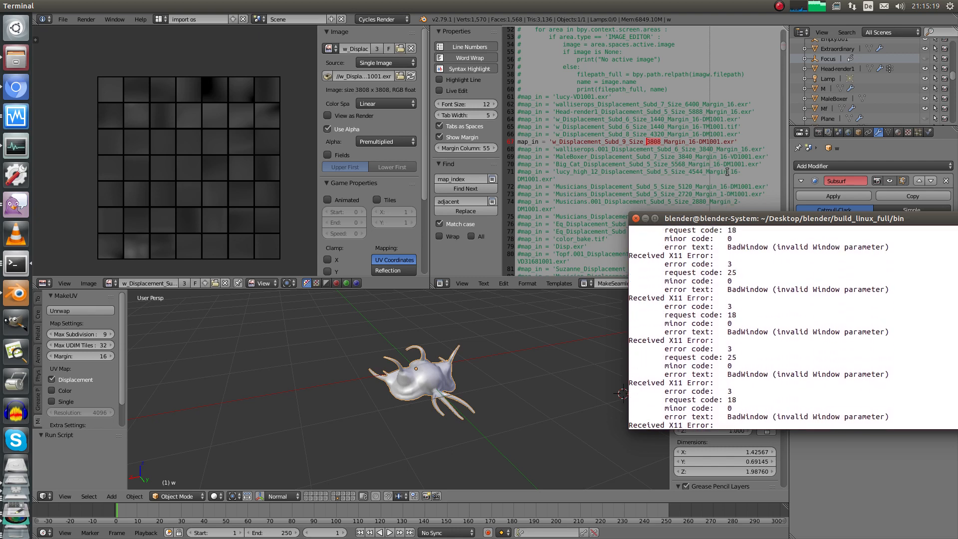
left_click_drag(732, 219, 544, 263)
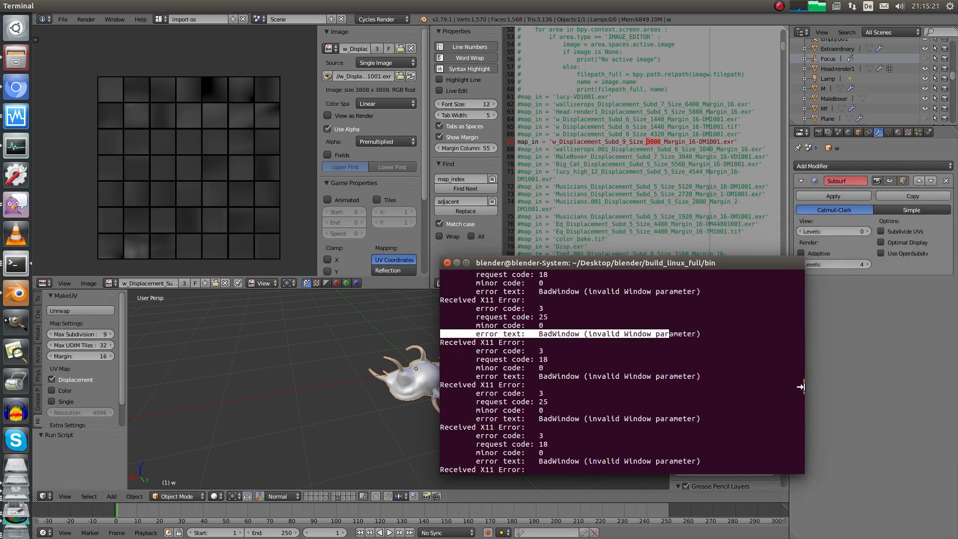
left_click_drag(801, 386, 801, 301)
scroll(682, 449, "down", 6)
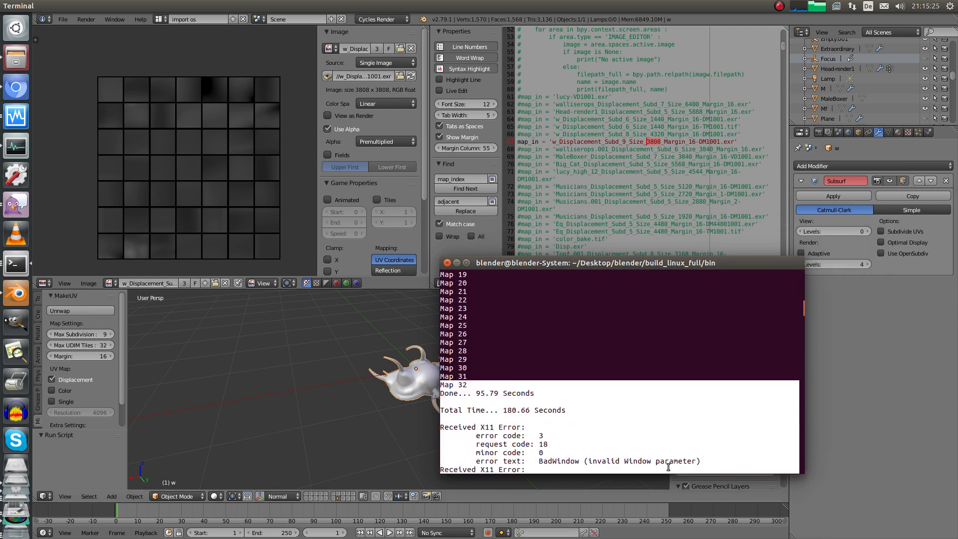
left_click_drag(567, 410, 505, 403)
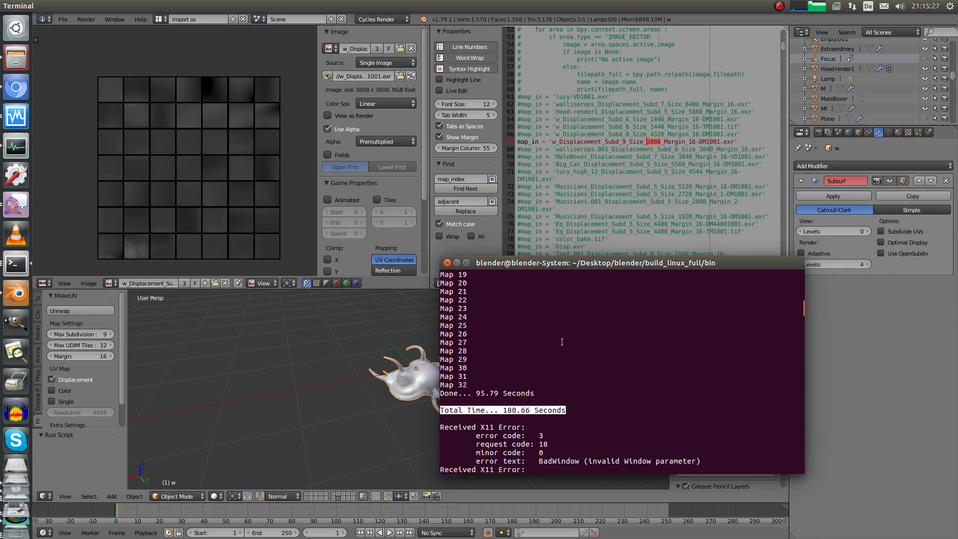
scroll(562, 342, "up", 8)
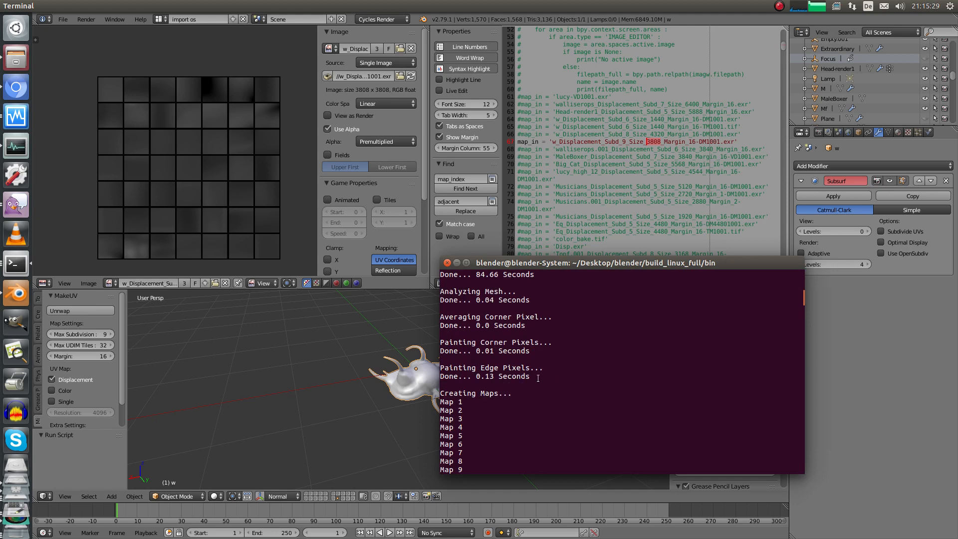
left_click_drag(538, 377, 441, 300)
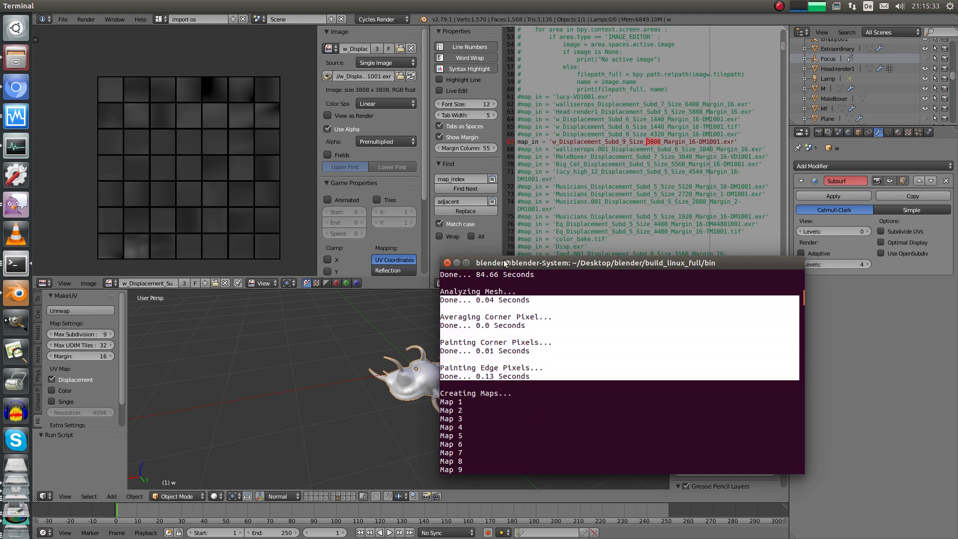
left_click_drag(535, 262, 806, 266)
left_click(147, 271)
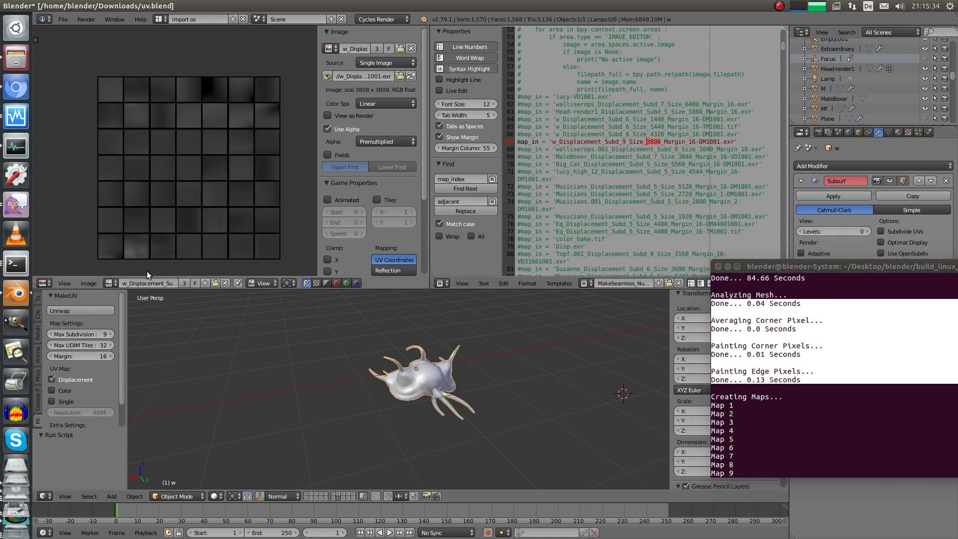
Display name1001.exr in the image editor, then open the Downloads folder of baked files
left_click(109, 283)
type("name")
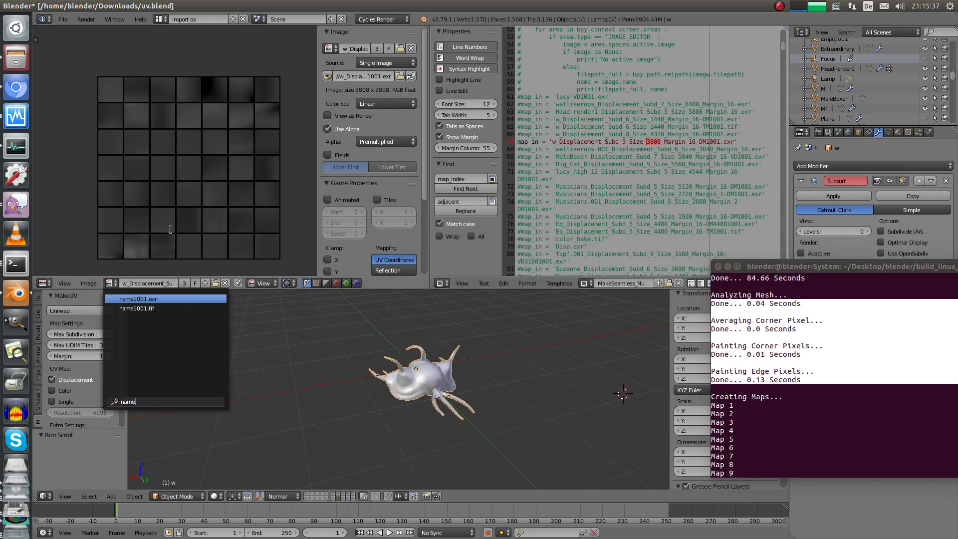
left_click(161, 298)
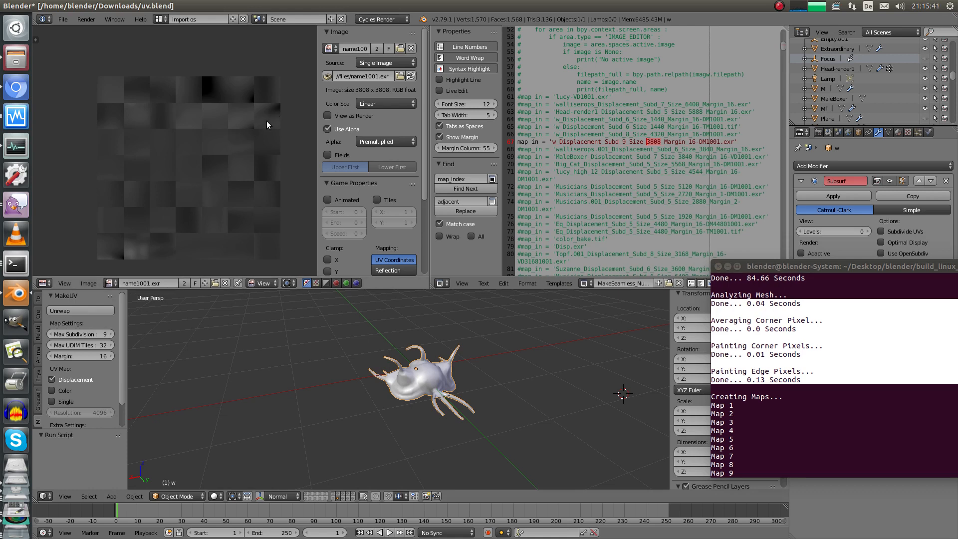
left_click(17, 58)
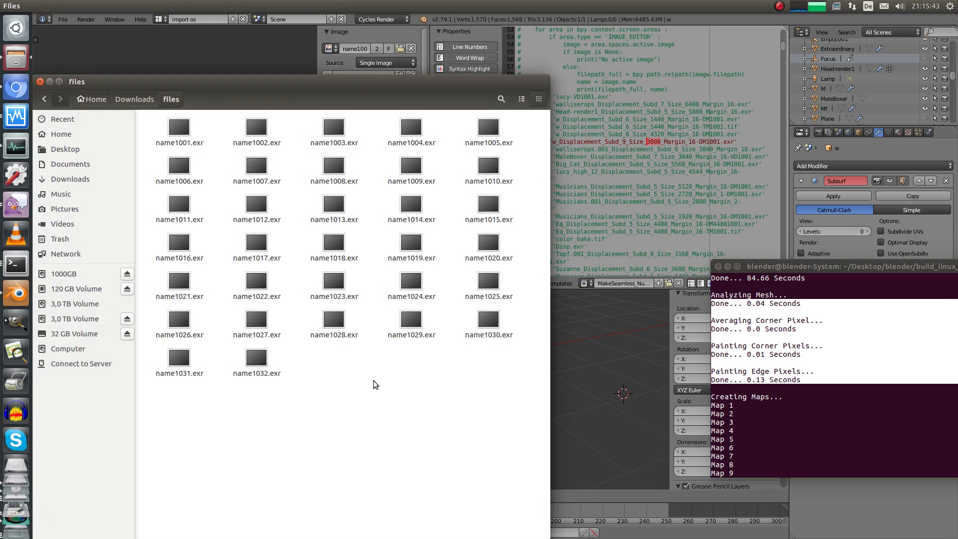
Select all 32 tiles, name1001.exr to name1032.exr (5.6 GB total), then switch back to Blender
left_click_drag(507, 402, 156, 137)
left_click(413, 430)
left_click_drag(306, 376, 253, 353)
left_click_drag(502, 409, 120, 115)
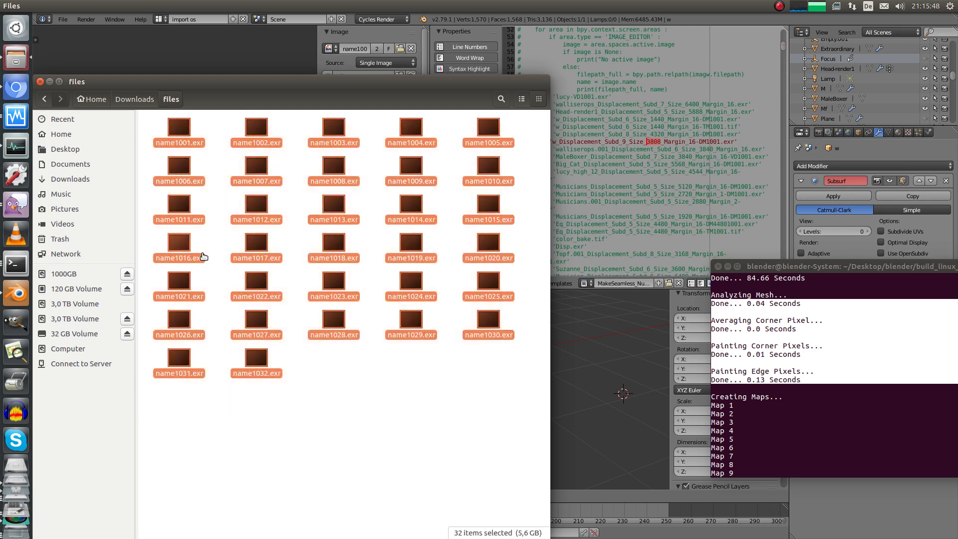
left_click(174, 52)
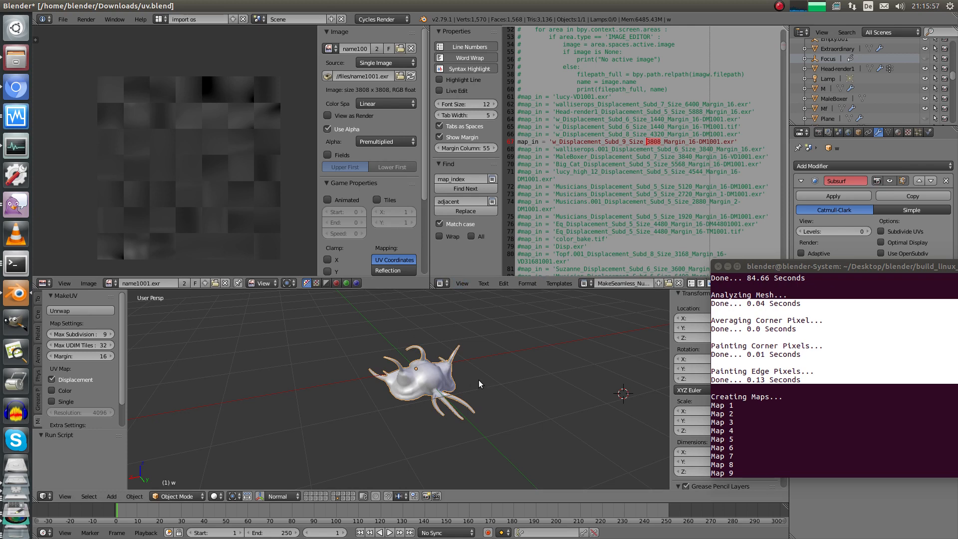
left_click(16, 120)
mouse_move(533, 196)
left_mouse_down()
mouse_move(531, 237)
mouse_move(508, 279)
left_mouse_up()
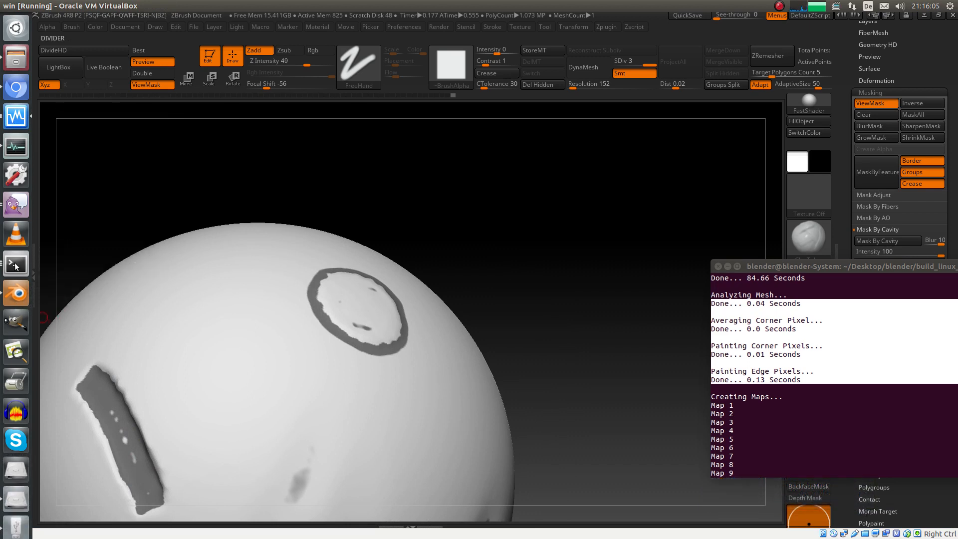
left_click(15, 297)
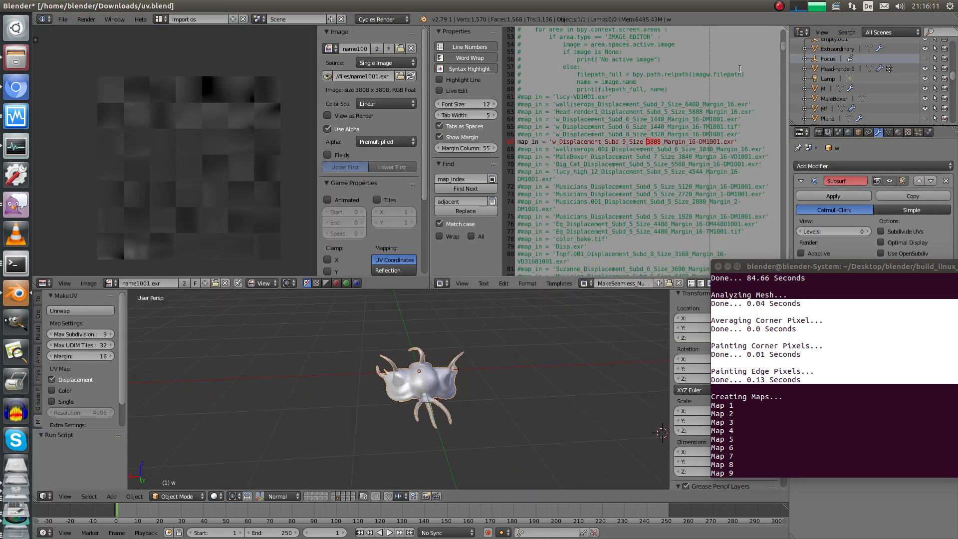
left_click_drag(655, 56, 653, 16)
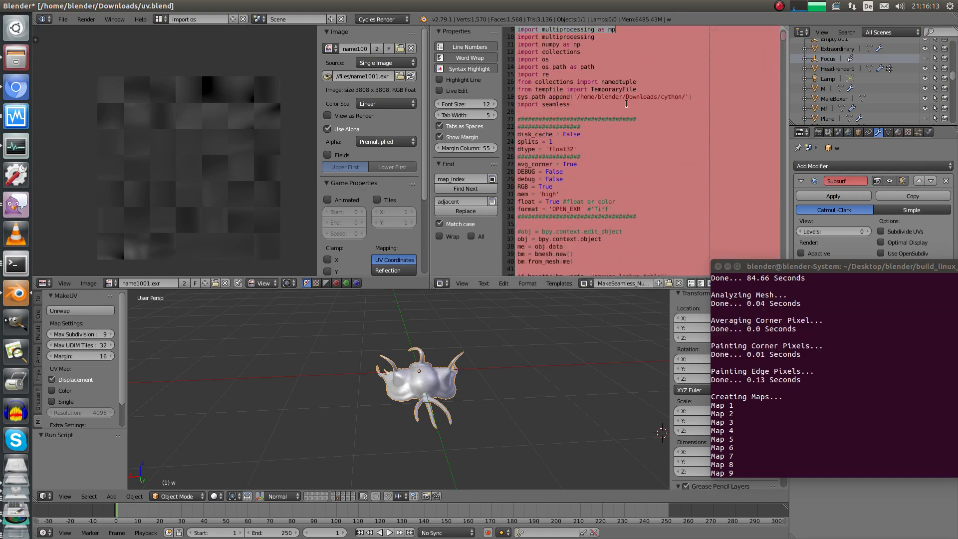
left_click_drag(598, 145, 594, 266)
left_click_drag(596, 200, 590, 283)
left_click(601, 48)
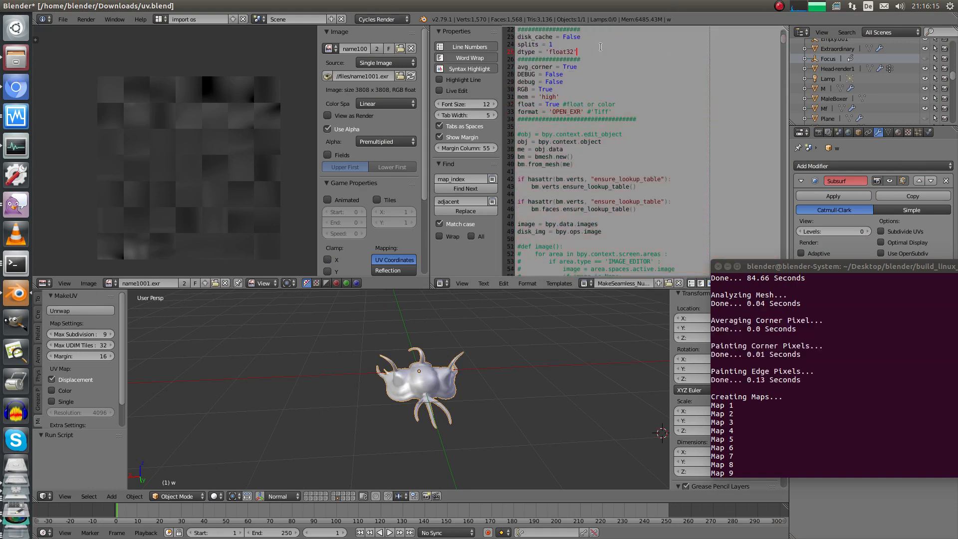
scroll(601, 47, "up", 1)
left_click(584, 48)
left_click_drag(580, 51, 510, 51)
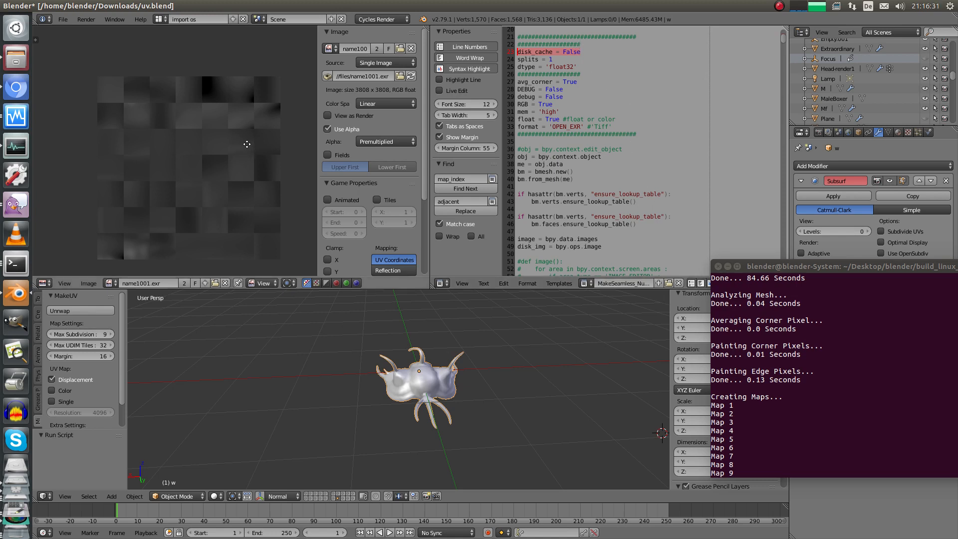
mouse_move(247, 144)
middle_mouse_down()
mouse_move(249, 136)
mouse_move(259, 141)
mouse_move(247, 143)
middle_mouse_up()
mouse_move(275, 186)
middle_mouse_down()
mouse_move(268, 203)
mouse_move(266, 195)
middle_mouse_up()
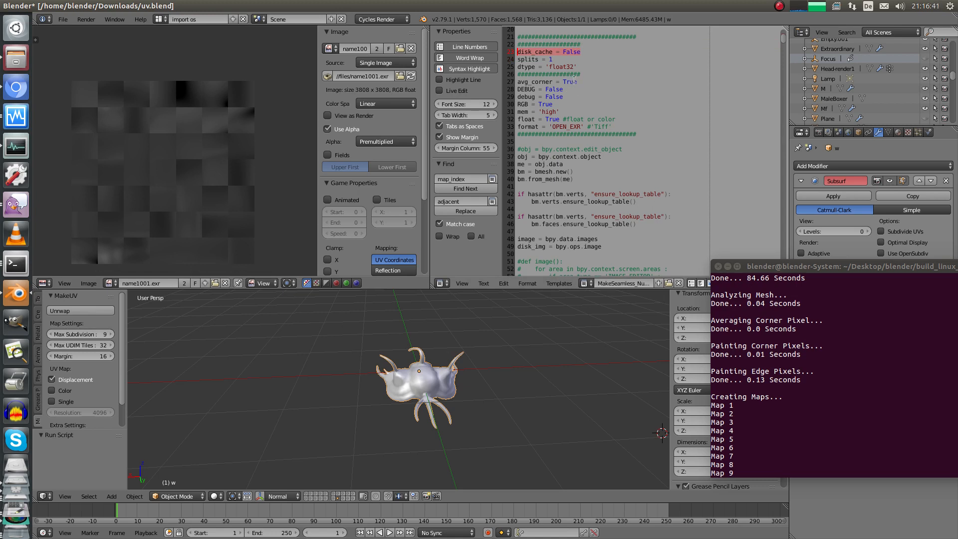
left_click(587, 118)
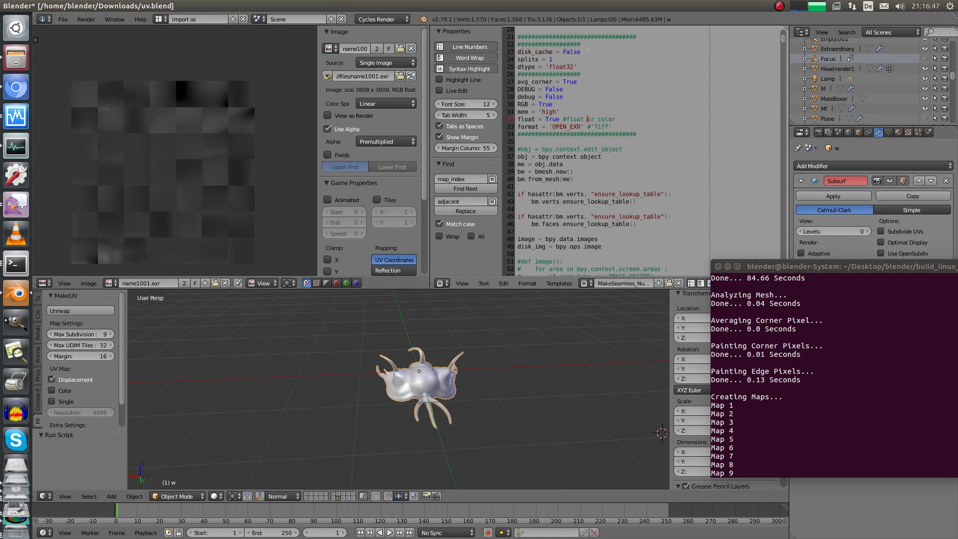
left_click_drag(585, 51, 525, 51)
left_click(553, 82)
middle_click_drag(400, 339, 366, 351)
middle_click_drag(259, 173, 284, 160)
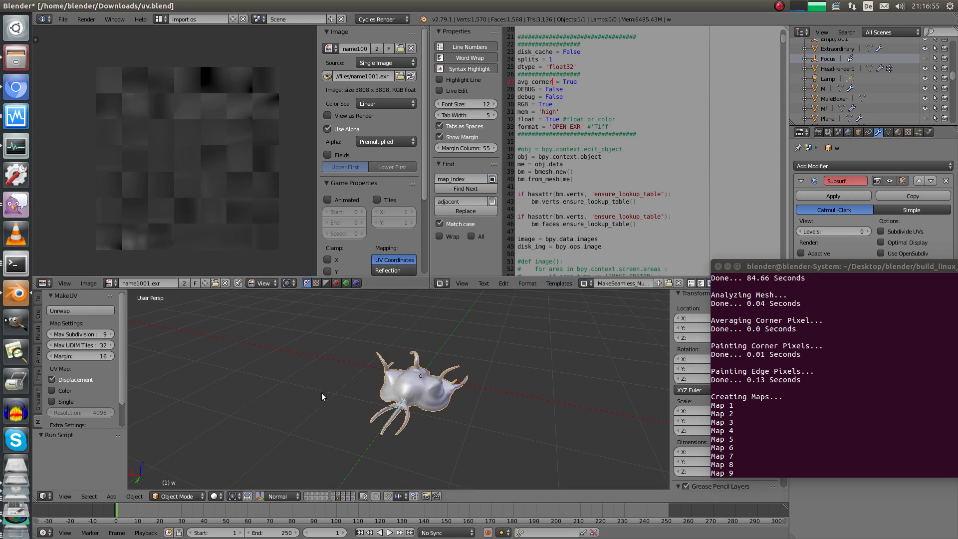
middle_click_drag(321, 393, 340, 382)
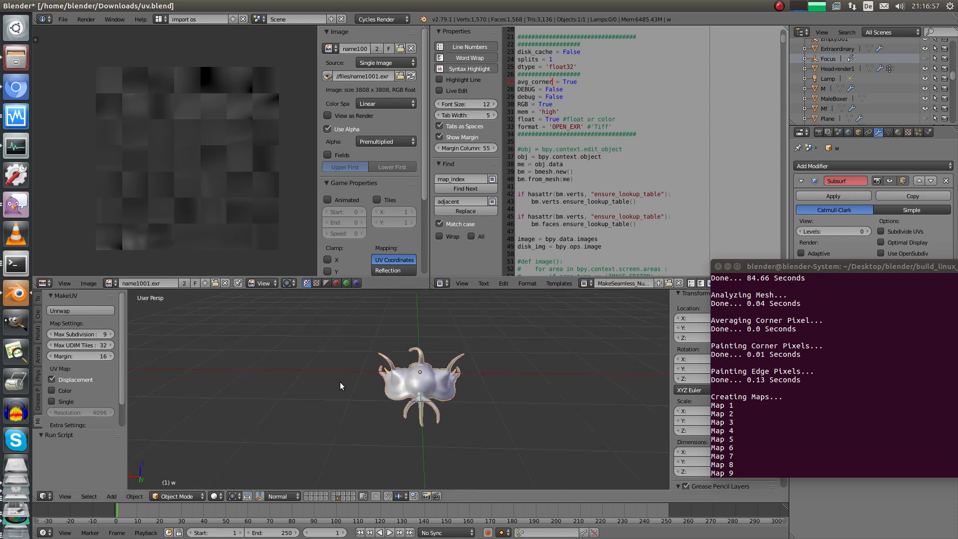
middle_click_drag(330, 379, 388, 353)
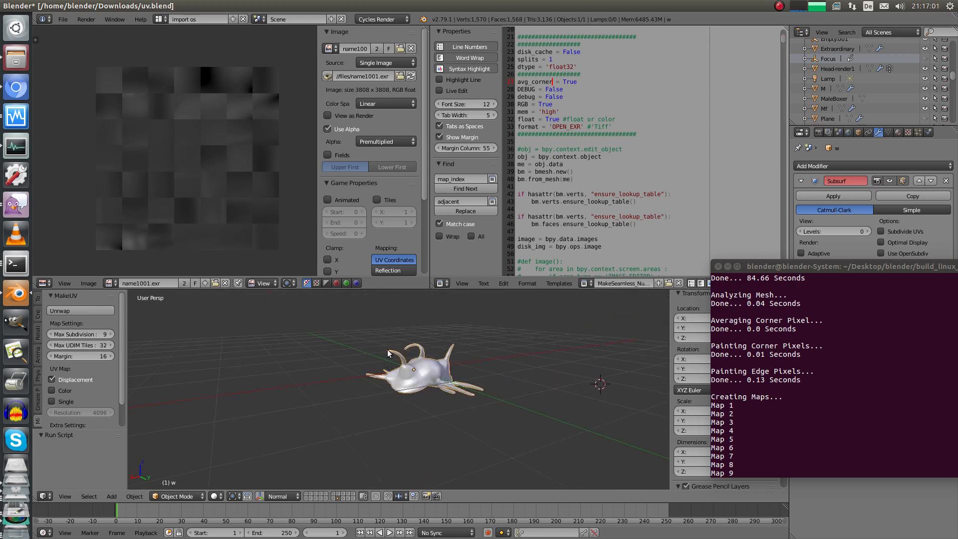
middle_click_drag(445, 342, 368, 346)
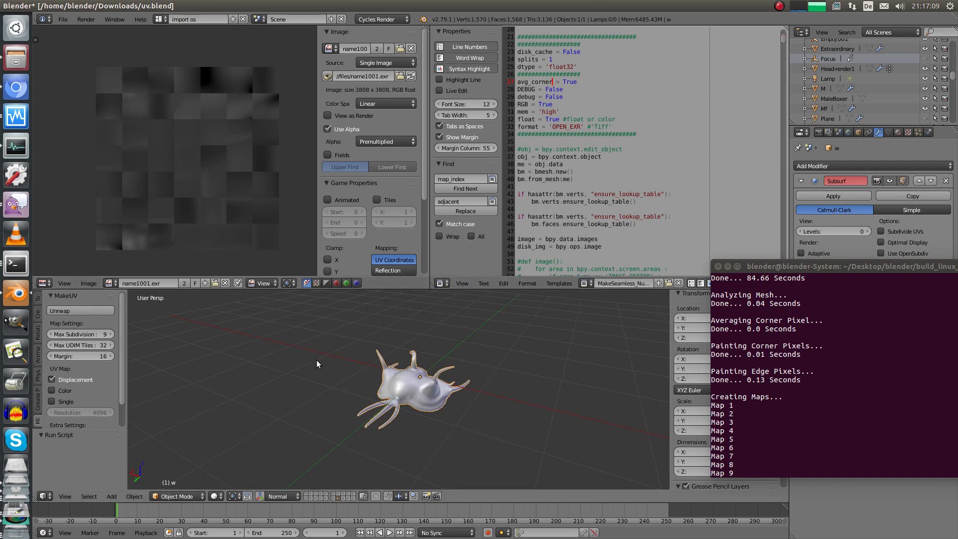
middle_click_drag(322, 357, 365, 382)
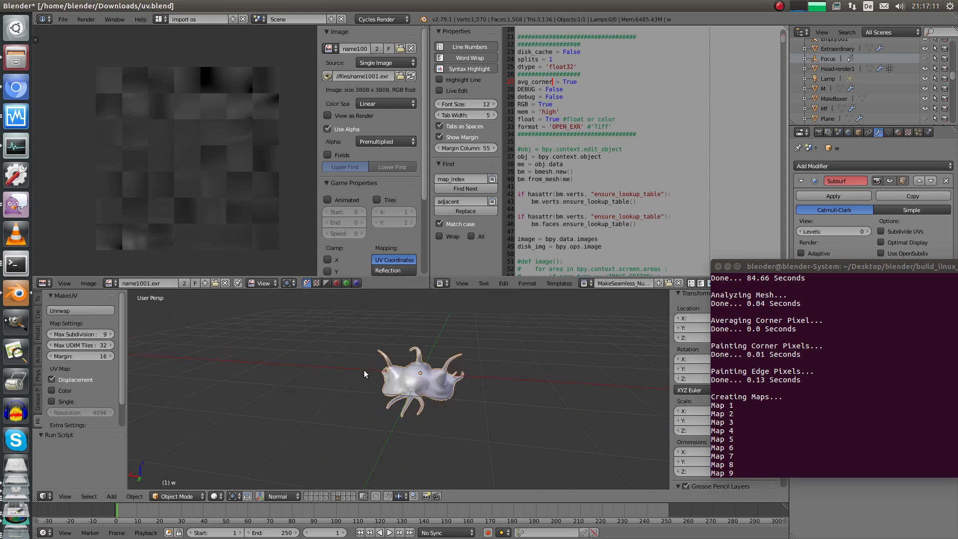
middle_click_drag(349, 349, 455, 339)
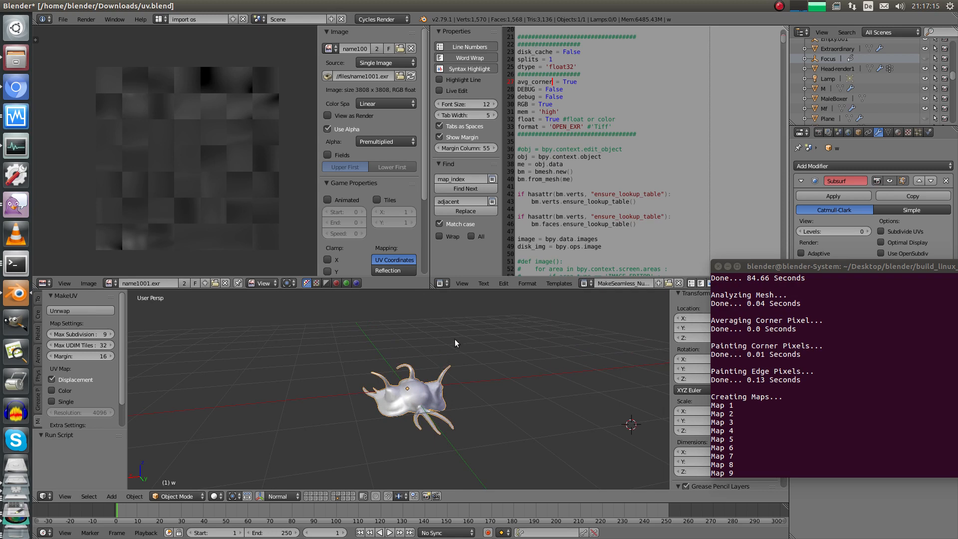
Load the MakeBake script into the text editor by searching 'makeb'
left_click(586, 284)
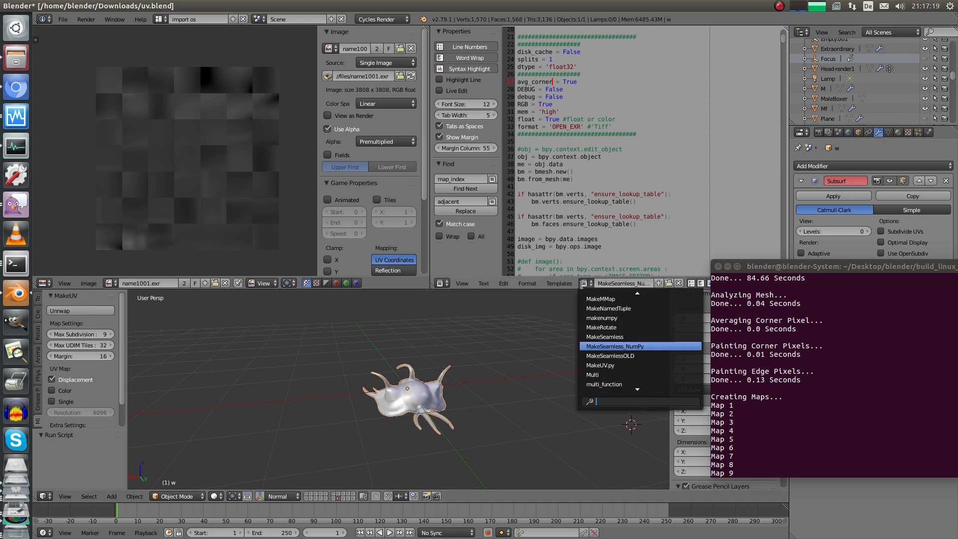
type("makeb")
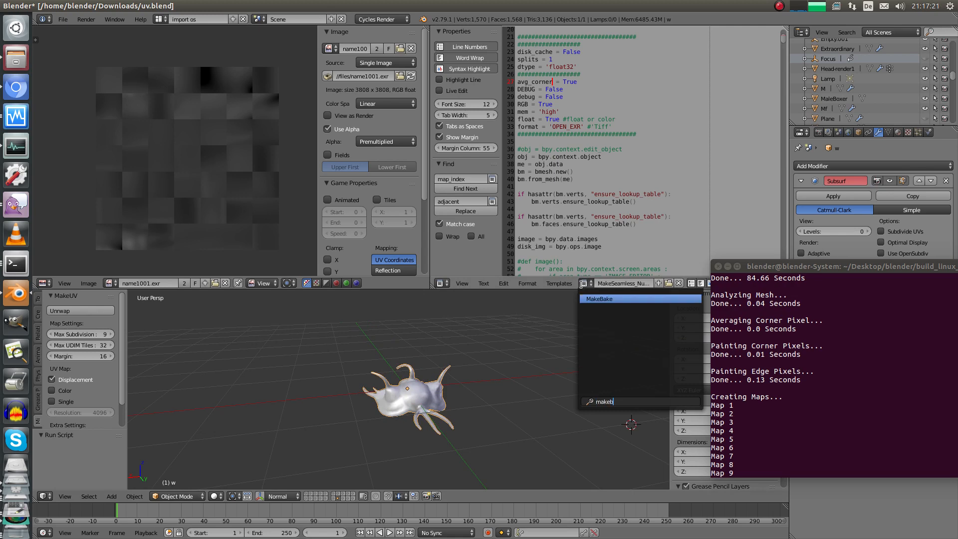
left_click(615, 299)
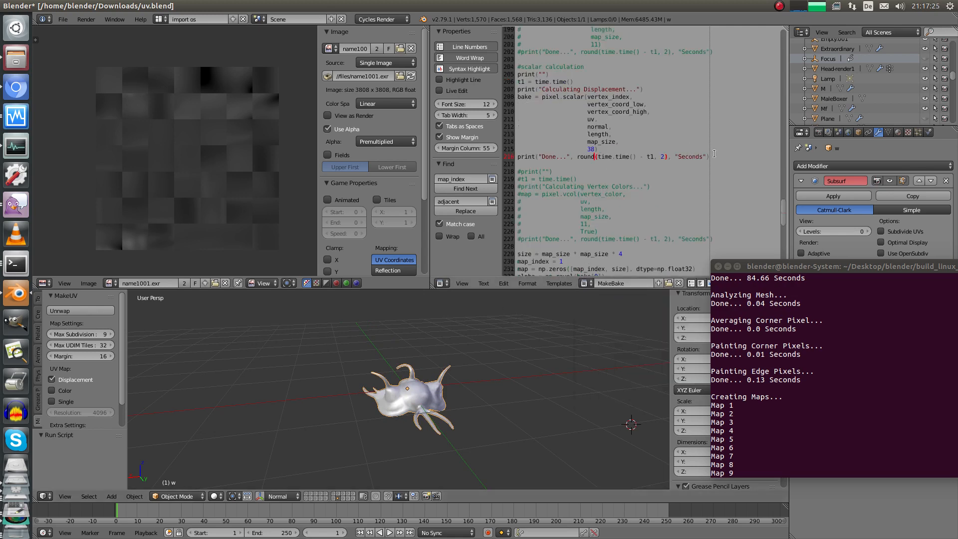
Highlight the displacement calculation block and its Calculating Displacement print line
left_click_drag(715, 154, 504, 79)
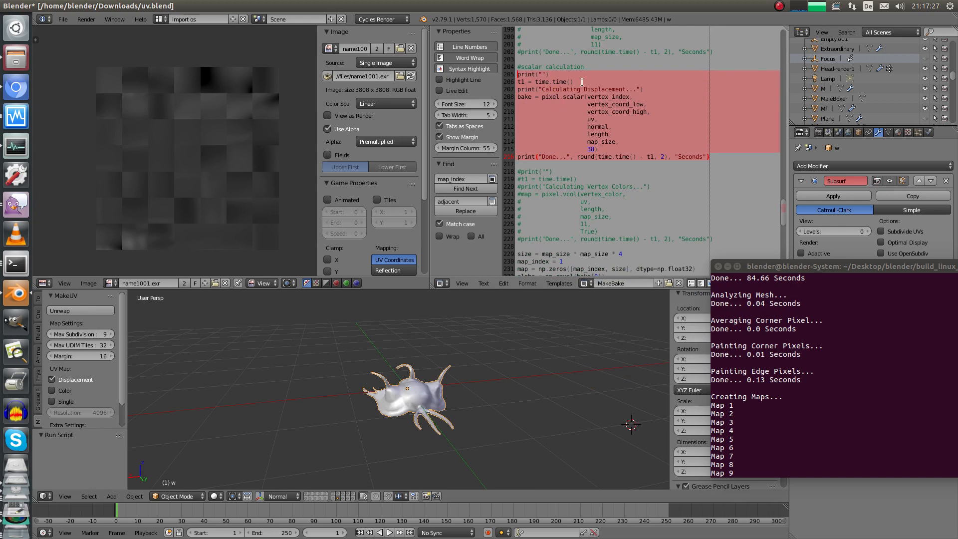
left_click(618, 130)
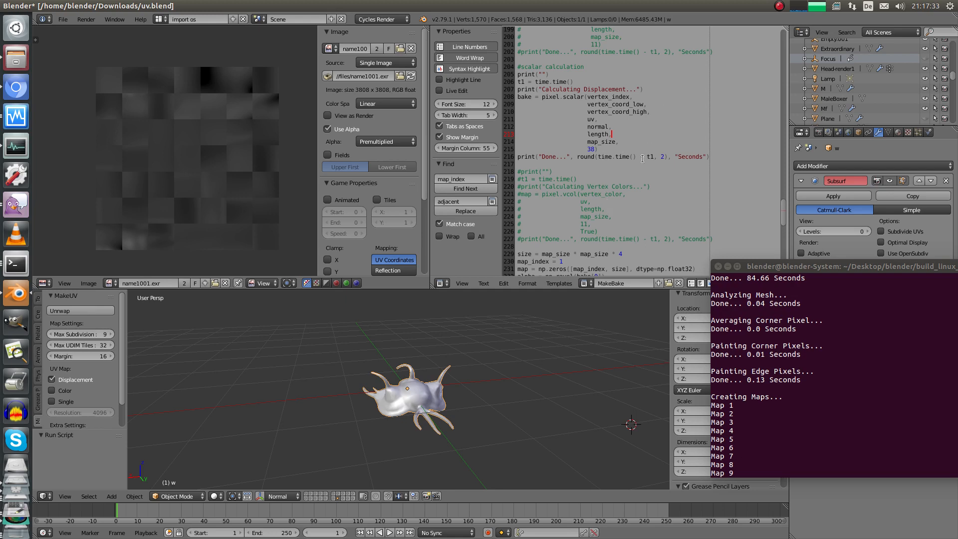
left_click(653, 90)
left_click_drag(648, 85, 496, 90)
left_click(609, 154)
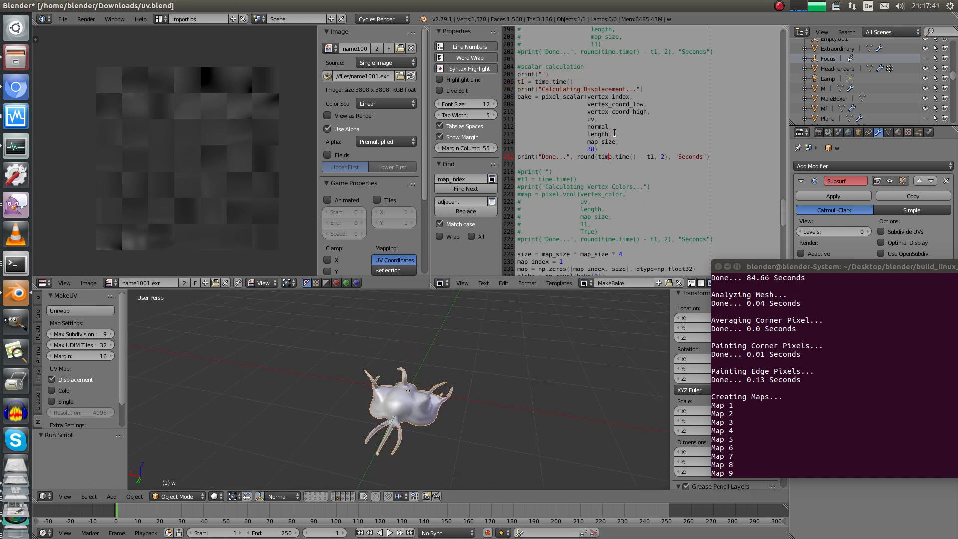
middle_click_drag(423, 333, 417, 323)
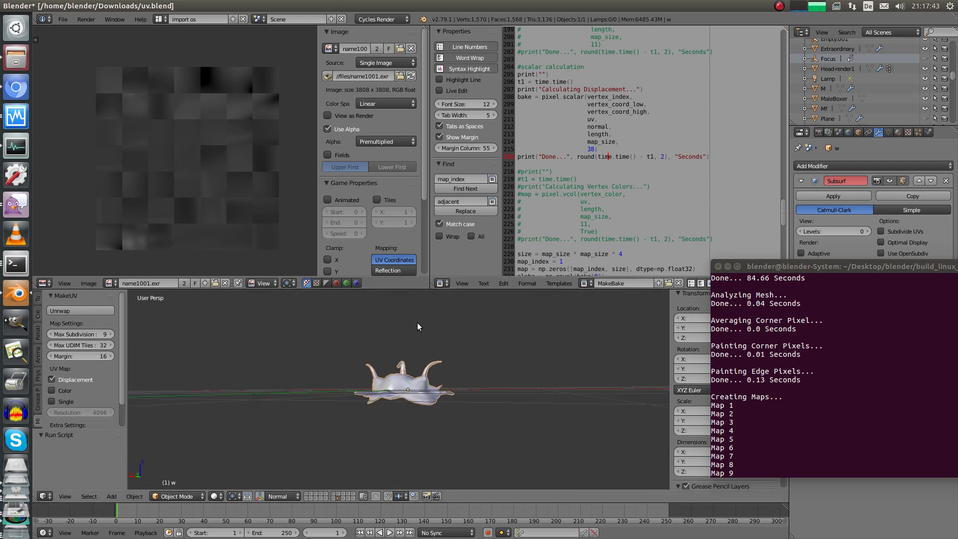
middle_click_drag(363, 372, 407, 369)
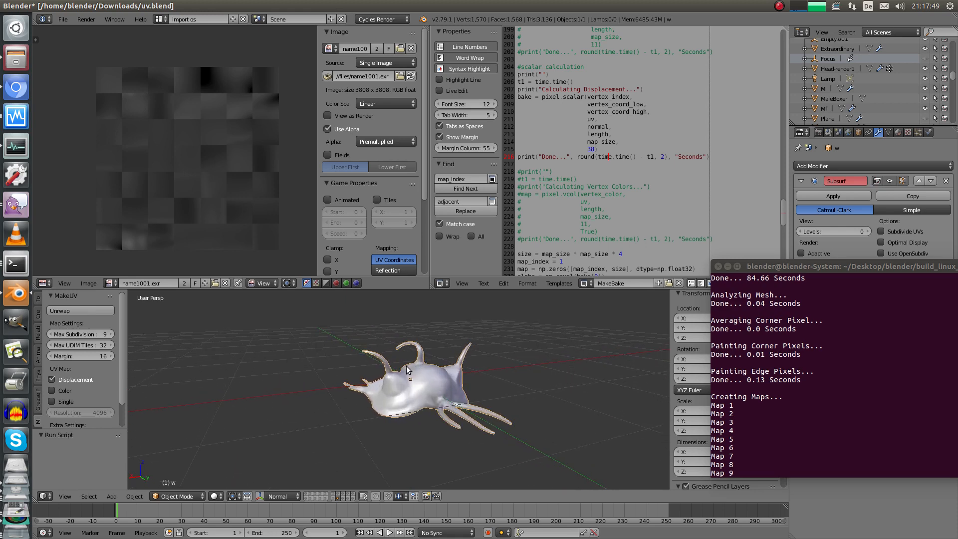
middle_click_drag(474, 328, 420, 356)
middle_click_drag(390, 388, 403, 357)
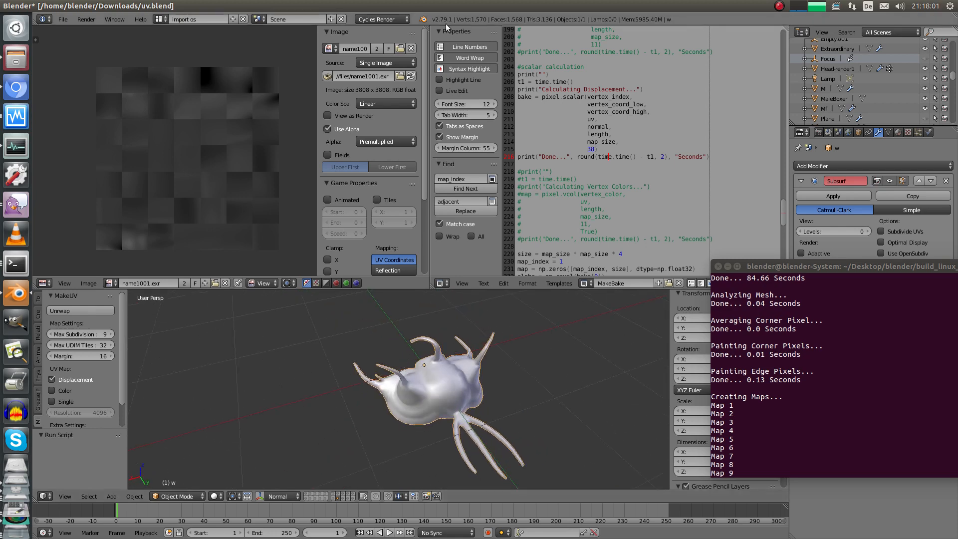
middle_click_drag(373, 315, 372, 364)
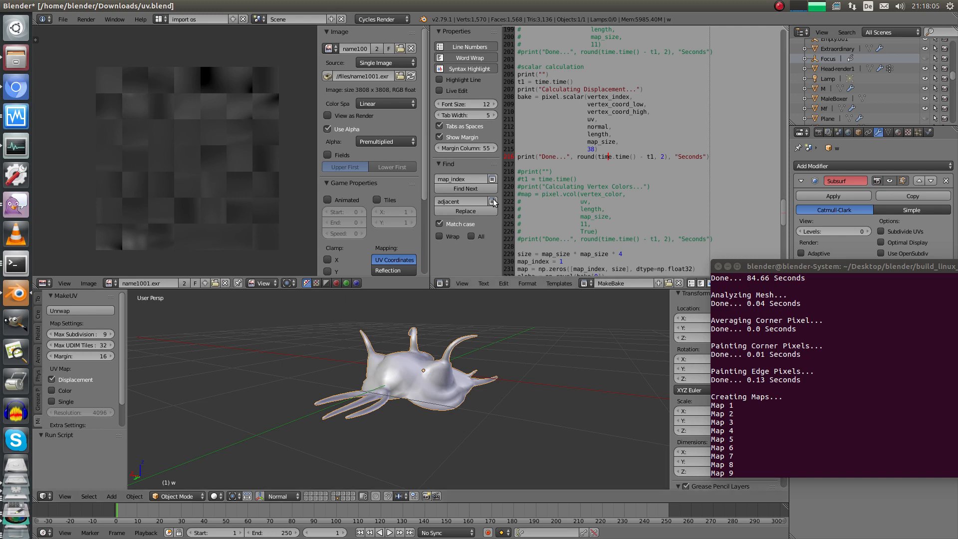
middle_click_drag(322, 367, 404, 400)
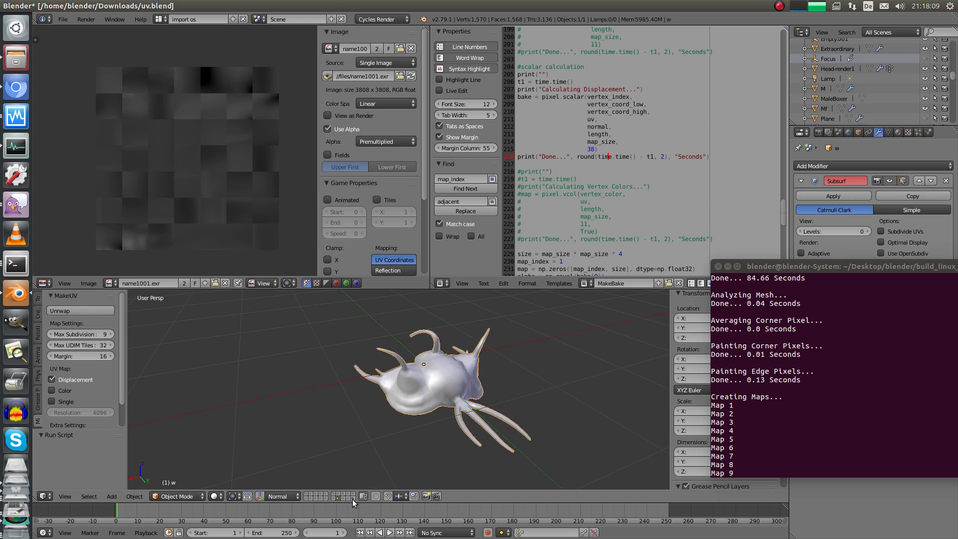
Show layer 20, select head model M and frame the view on it
left_click(353, 499)
right_click(416, 401)
key("KP_Decimal")
middle_click_drag(388, 367, 433, 375)
middle_click_drag(392, 405, 414, 388, "shift")
scroll(415, 388, "up", 3)
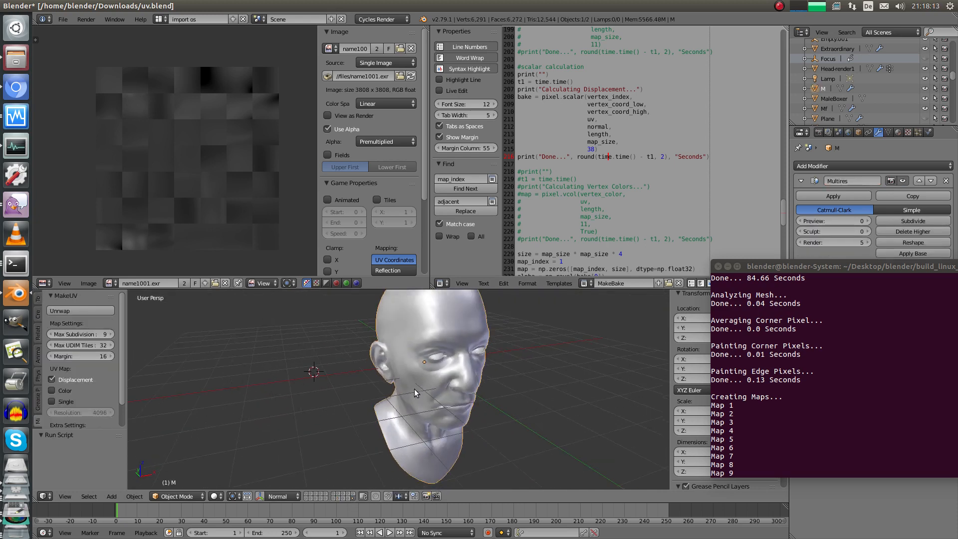
Inspect the head's mesh in Edit Mode, then return to Object Mode
key("Tab")
middle_click_drag(438, 339, 406, 341, "shift")
middle_click_drag(451, 382, 372, 394)
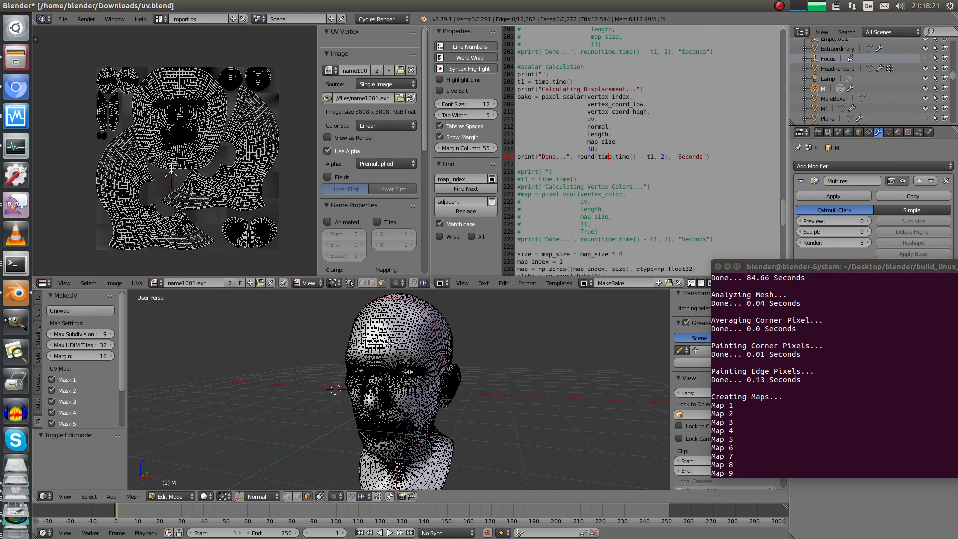
key("Tab")
middle_click_drag(403, 355, 413, 336)
middle_click_drag(411, 369, 439, 365)
Check the head's UV layout over name1001.exr in a maximized UV editor, then return to Object Mode
key("Tab")
key("ctrl+space")
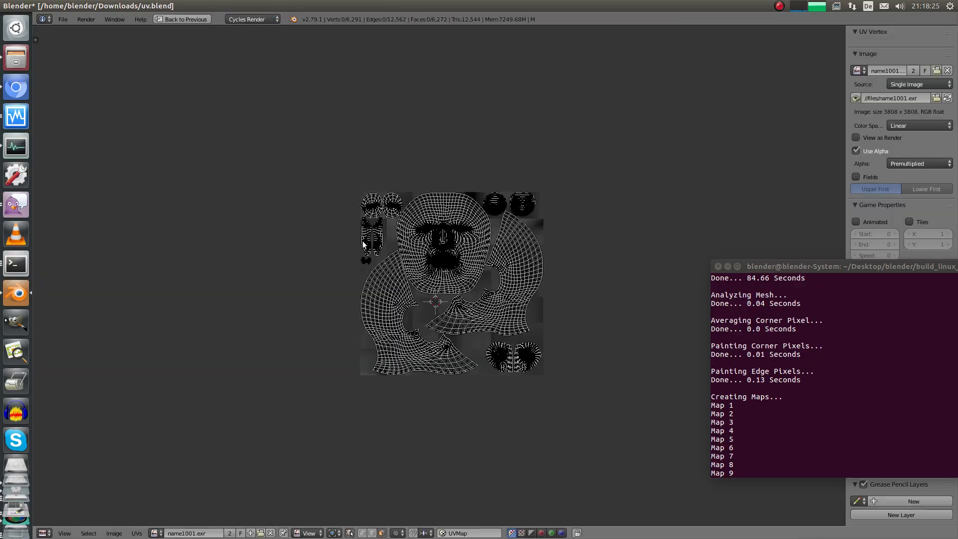
scroll(355, 340, "up", 9)
scroll(397, 326, "down", 2)
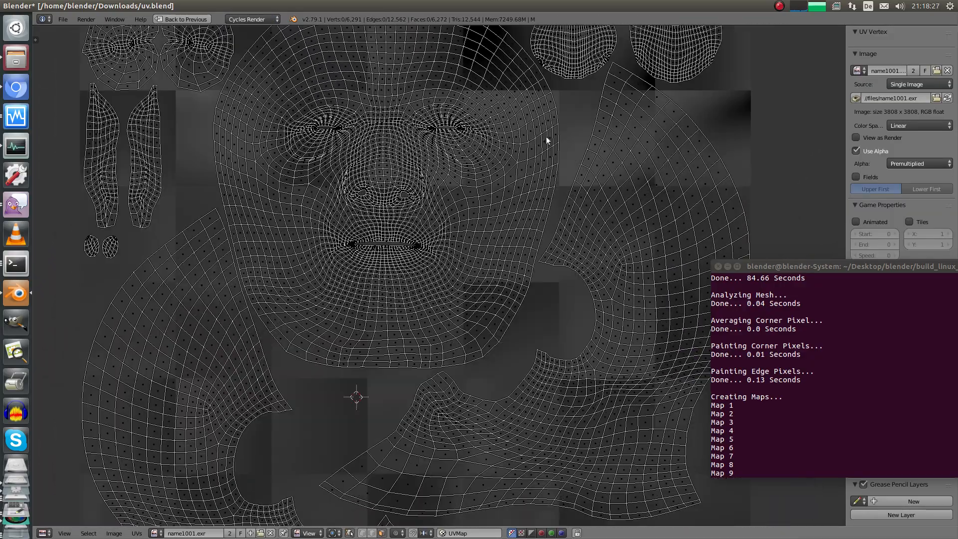
scroll(380, 320, "down", 4)
key("ctrl+space")
key("Tab")
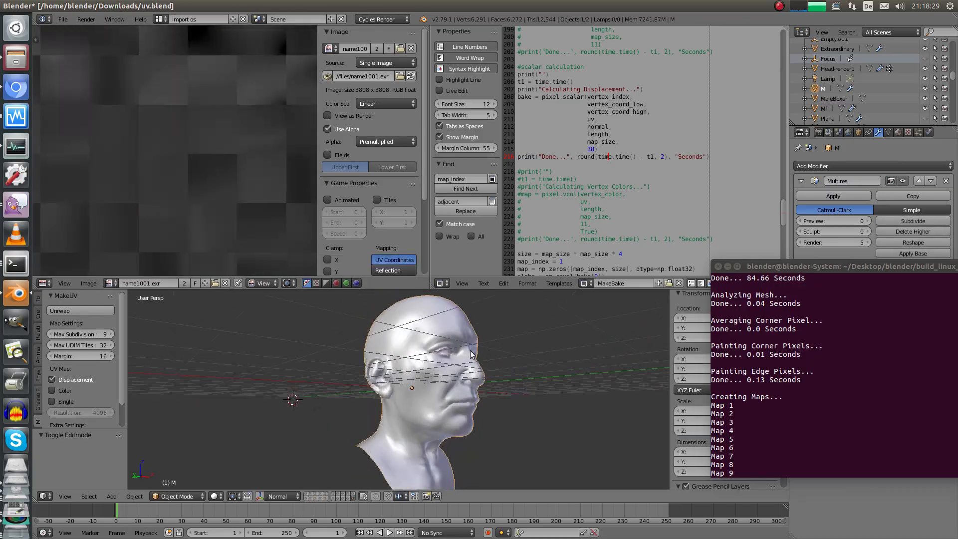
middle_click_drag(405, 384, 365, 388)
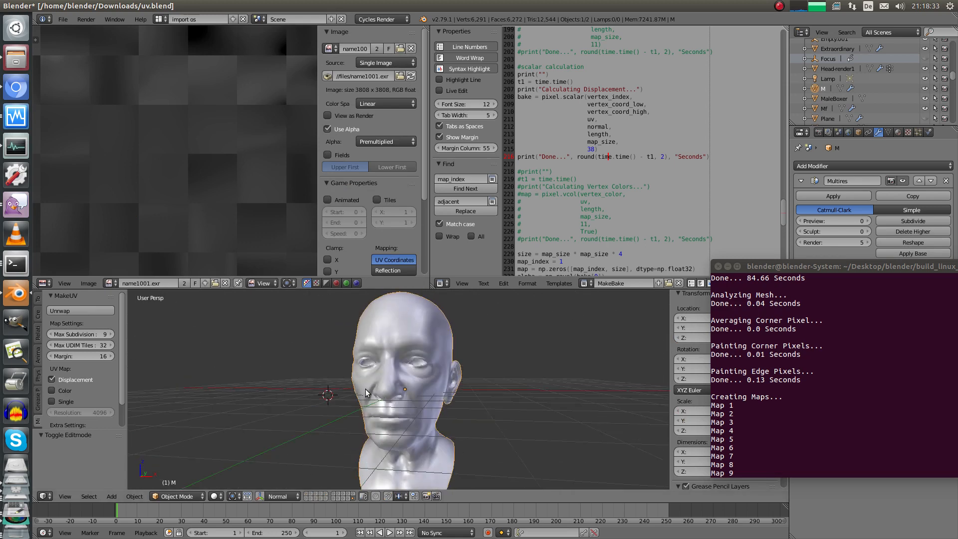
scroll(259, 133, "down", 3)
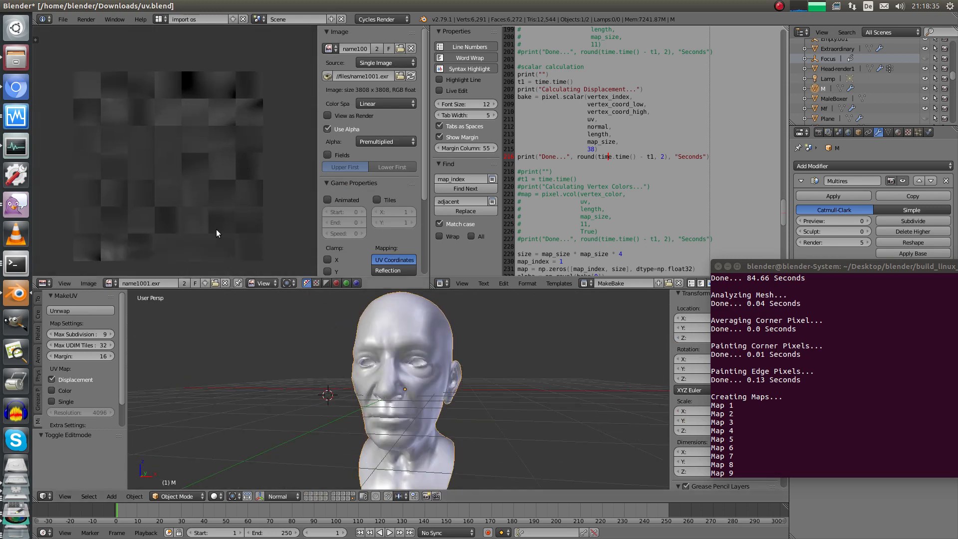
mouse_move(414, 350)
middle_mouse_down()
mouse_move(433, 339)
mouse_move(417, 366)
middle_mouse_up()
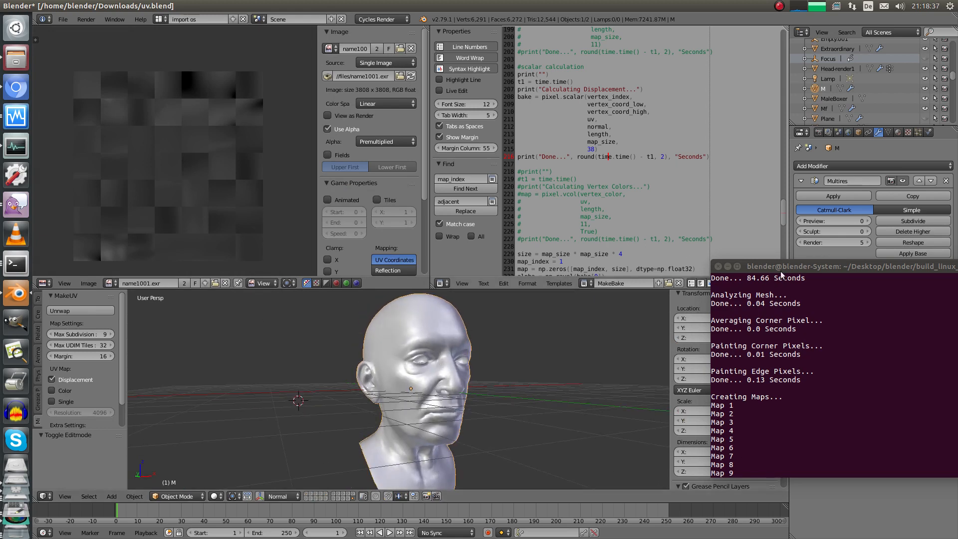
Raise the head's Multires preview level to 3 and orbit to see the wrinkled face from the side
left_click_drag(781, 270, 817, 388)
left_click(869, 221)
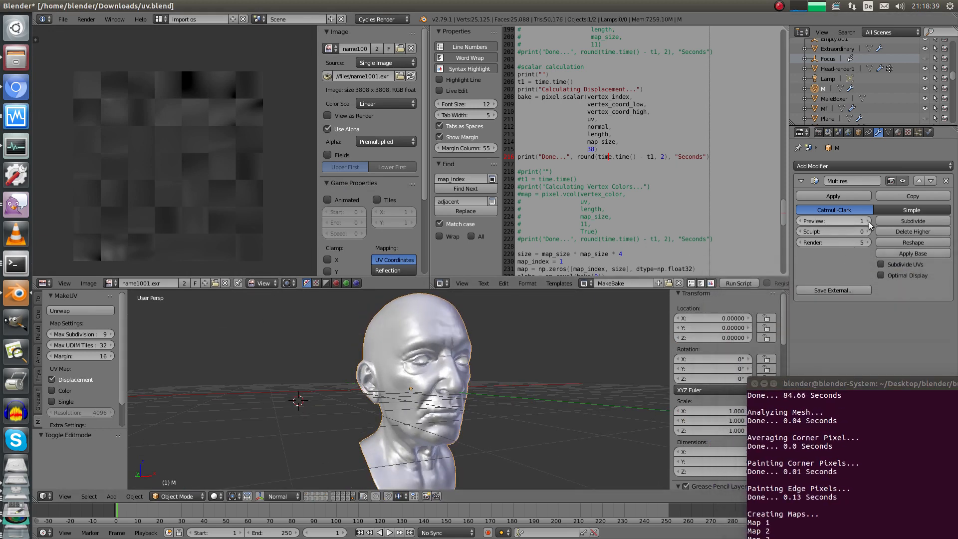
left_click(869, 221)
left_click(869, 221)
scroll(489, 367, "up", 2)
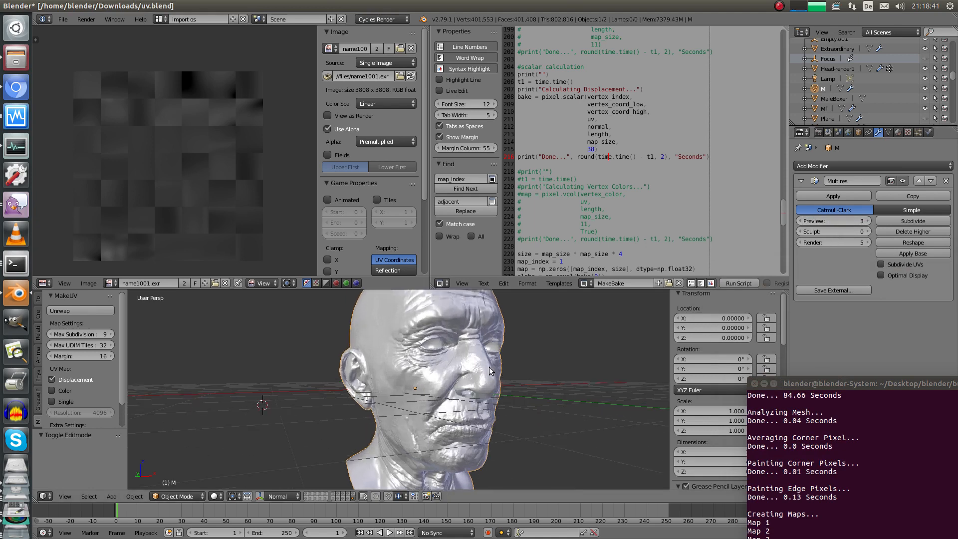
mouse_move(522, 368)
middle_mouse_down()
mouse_move(401, 358)
mouse_move(469, 350)
mouse_move(460, 396)
mouse_move(365, 375)
middle_mouse_up()
Return the Multires preview level to 0 and orbit around the smooth base head
left_click_drag(813, 220, 780, 226)
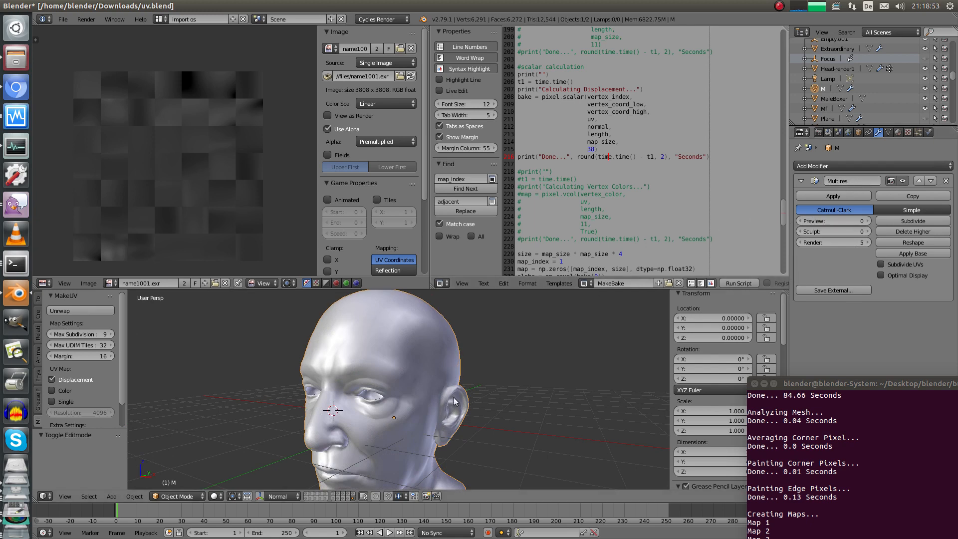
middle_click_drag(453, 398, 452, 375)
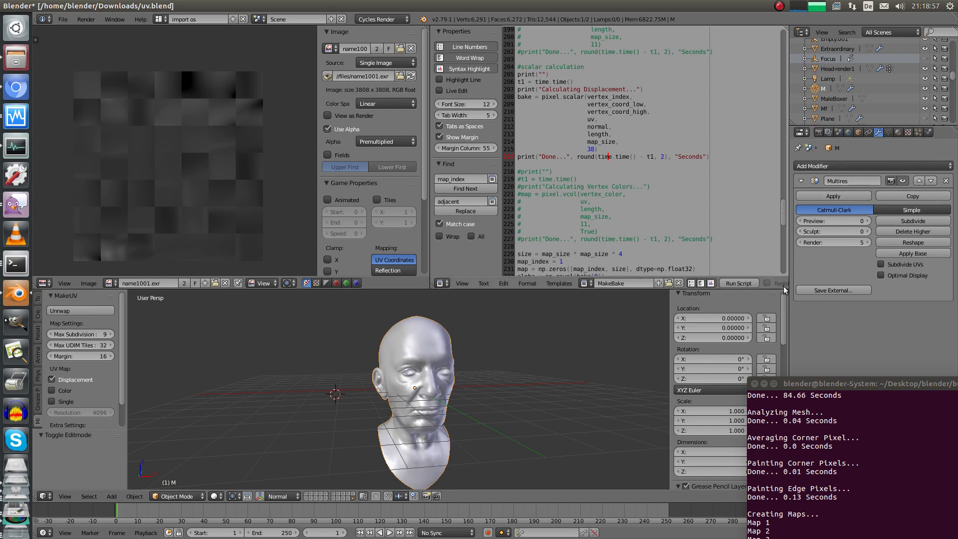
middle_click_drag(439, 336, 426, 404)
Inspect the head's UV islands over name1001 in the full-window UV/Image Editor
key("Tab")
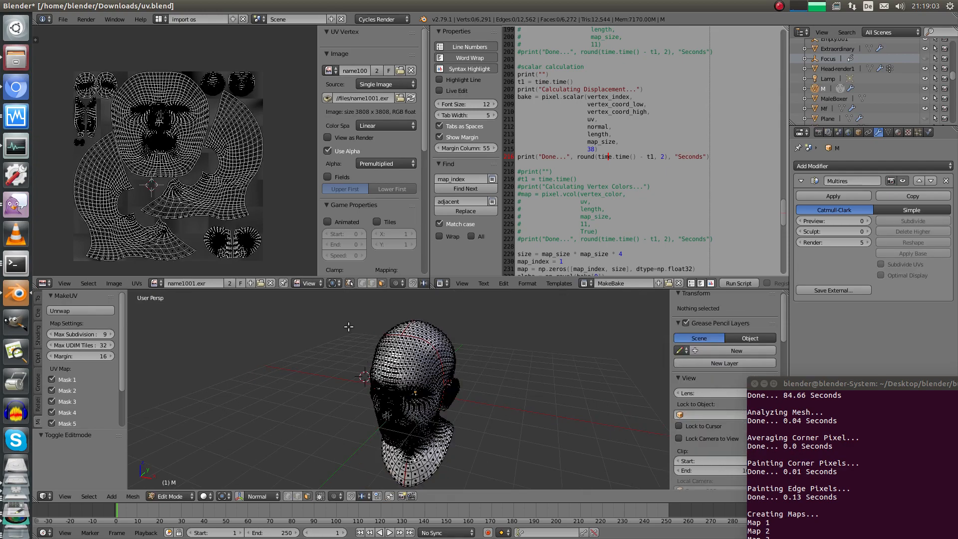
key("ctrl+Up")
scroll(378, 285, "up", 8)
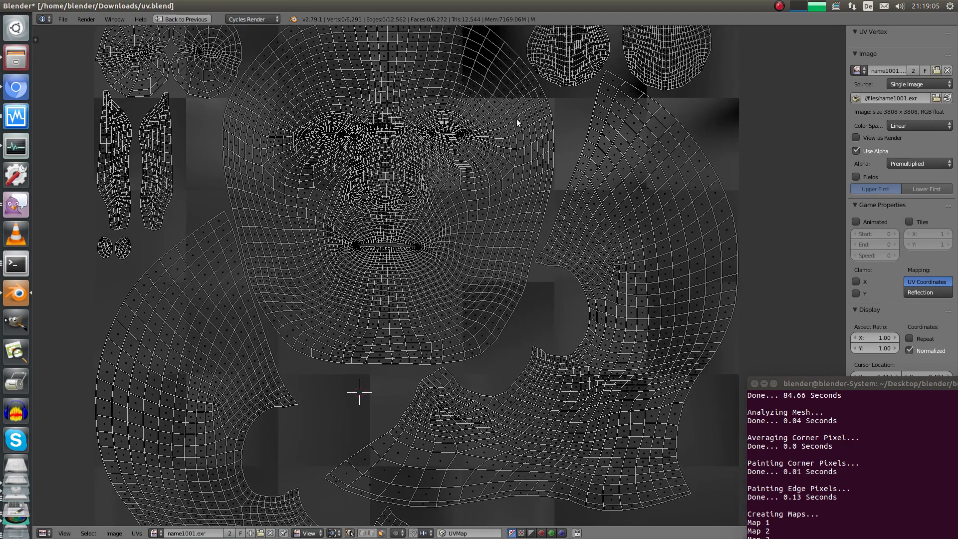
middle_click_drag(412, 131, 433, 262)
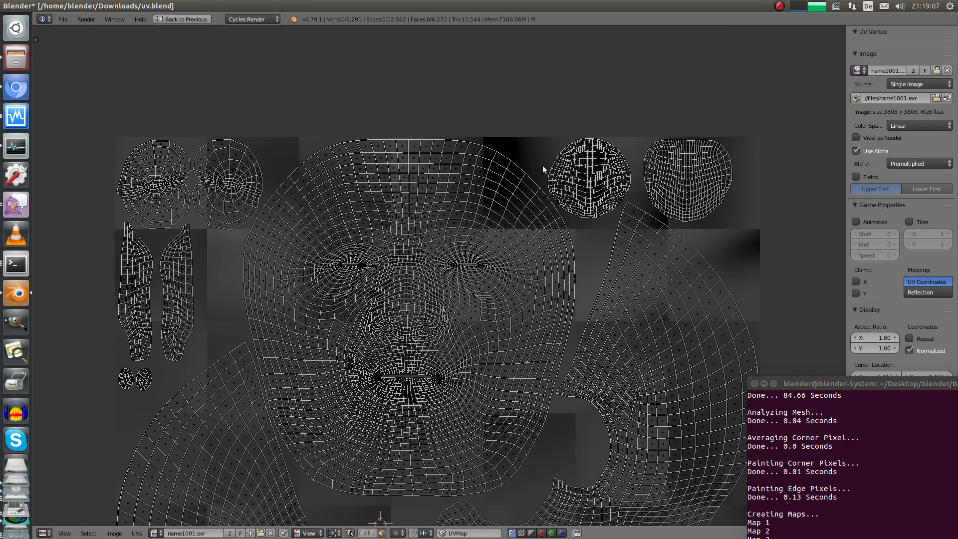
scroll(503, 152, "up", 7)
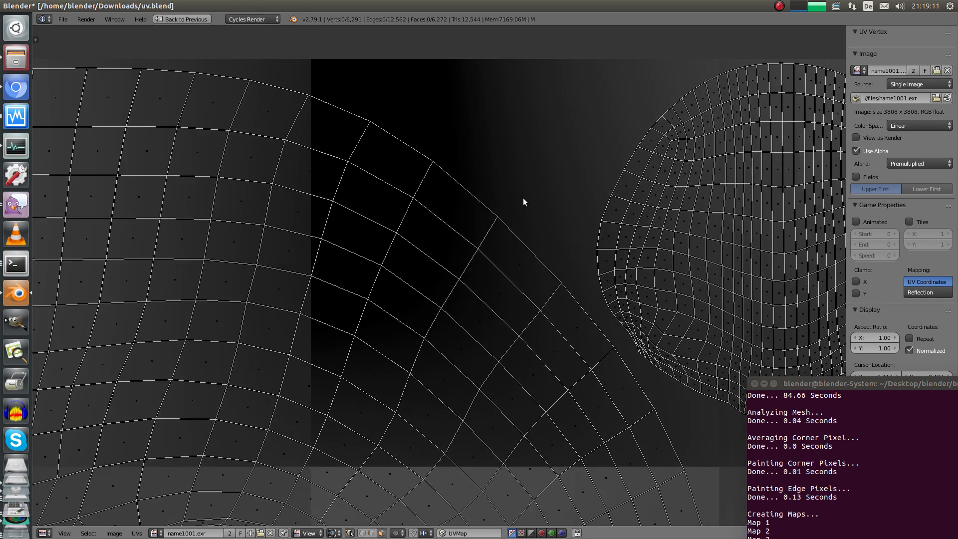
scroll(449, 222, "down", 2)
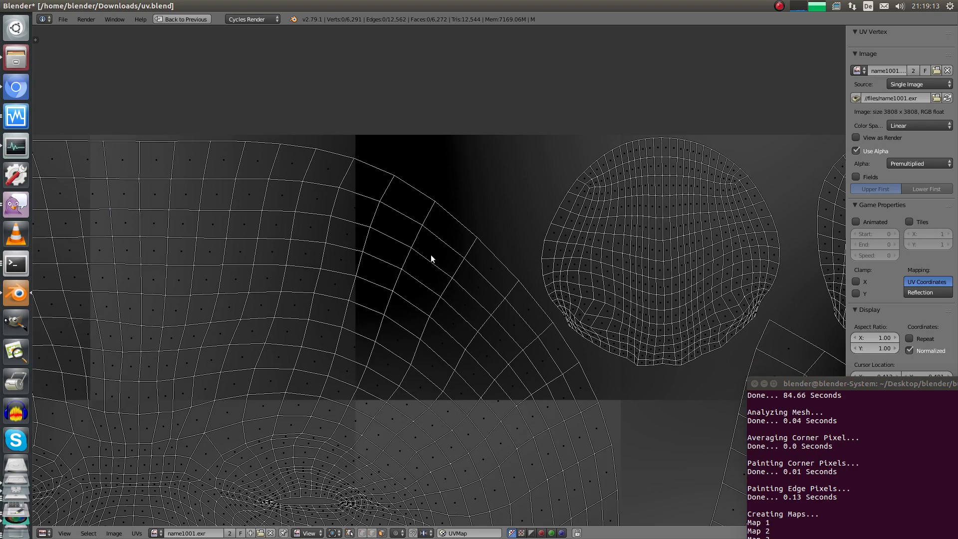
scroll(449, 229, "down", 6)
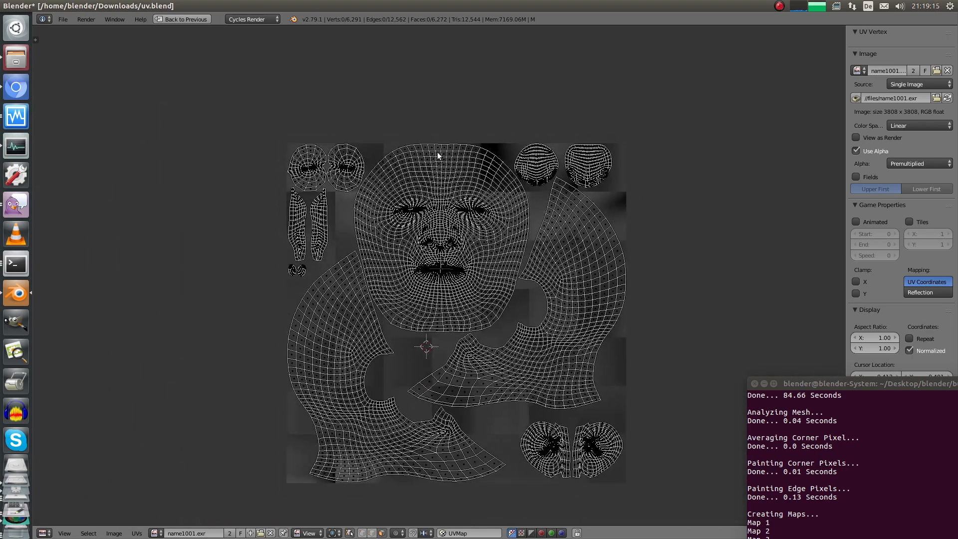
Restore the multi-editor layout and put the head back in Object Mode
key("ctrl+Up")
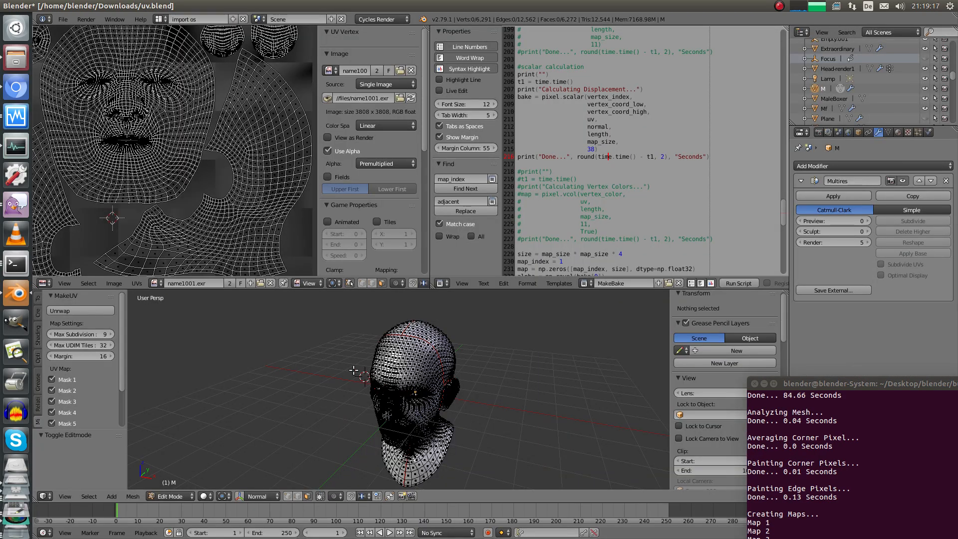
key("Tab")
middle_click_drag(421, 366, 412, 352)
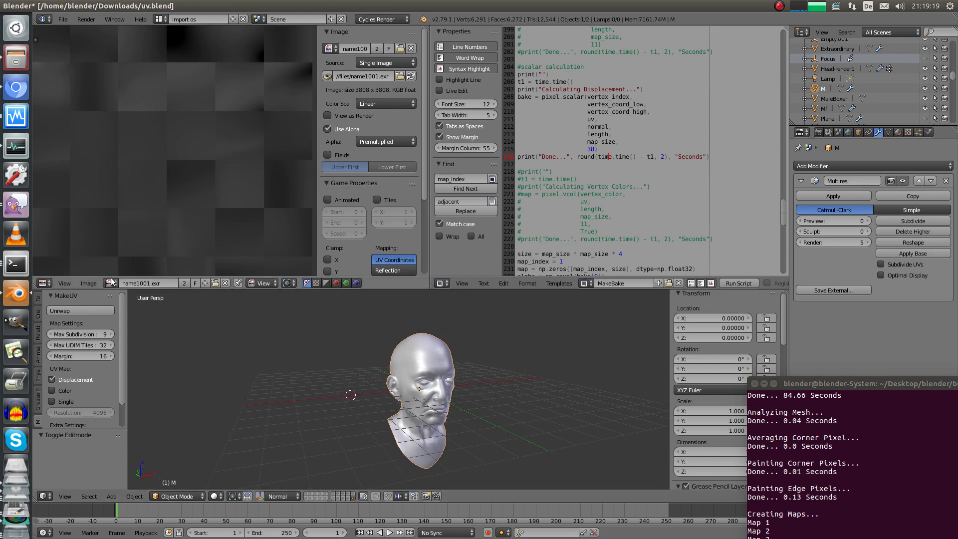
Show the d3 image in the Image Editor and orbit so the head faces left
left_click(111, 282)
type("d")
left_click(130, 298)
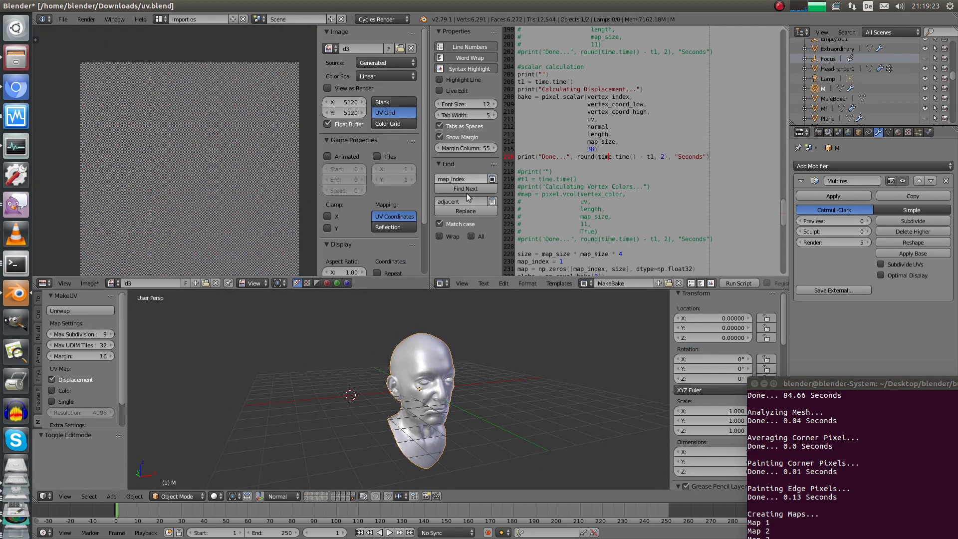
mouse_move(252, 175)
middle_mouse_down()
mouse_move(227, 176)
mouse_move(257, 161)
middle_mouse_up()
middle_click_drag(485, 385, 454, 400)
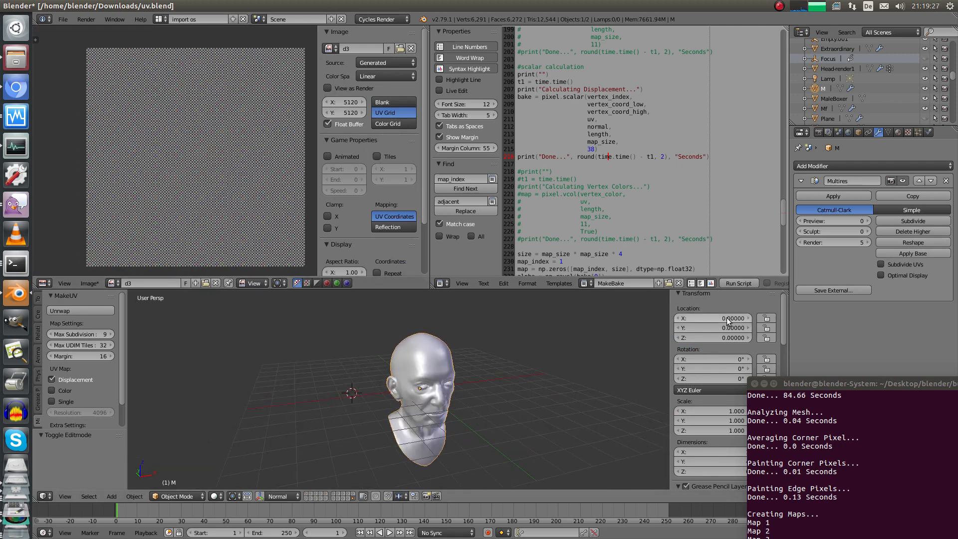
Follow the bake output in the terminal until map creation reports Done in 5.18 seconds
left_click_drag(808, 384, 667, 191)
left_click_drag(803, 185, 703, 194)
left_click_drag(870, 257, 861, 336)
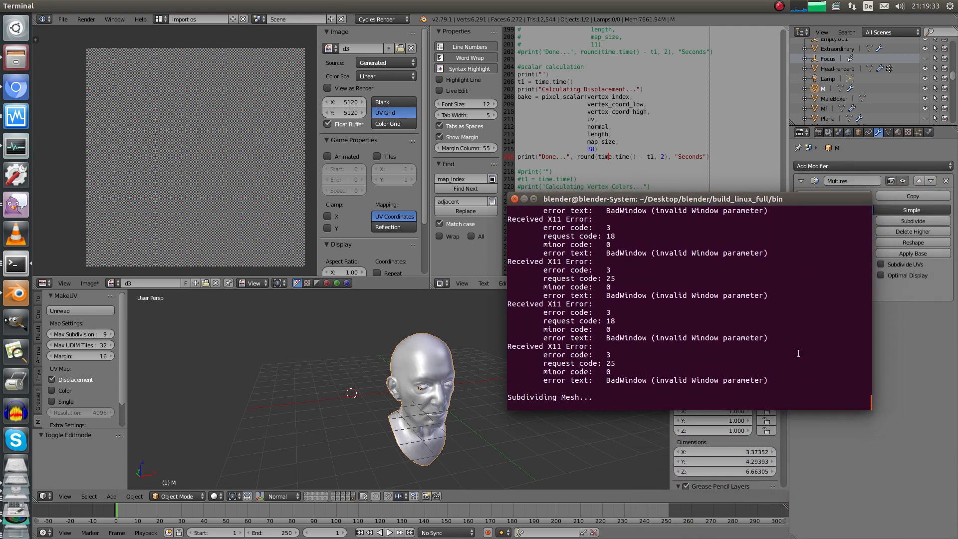
left_click_drag(604, 199, 771, 178)
left_click_drag(758, 375, 666, 374)
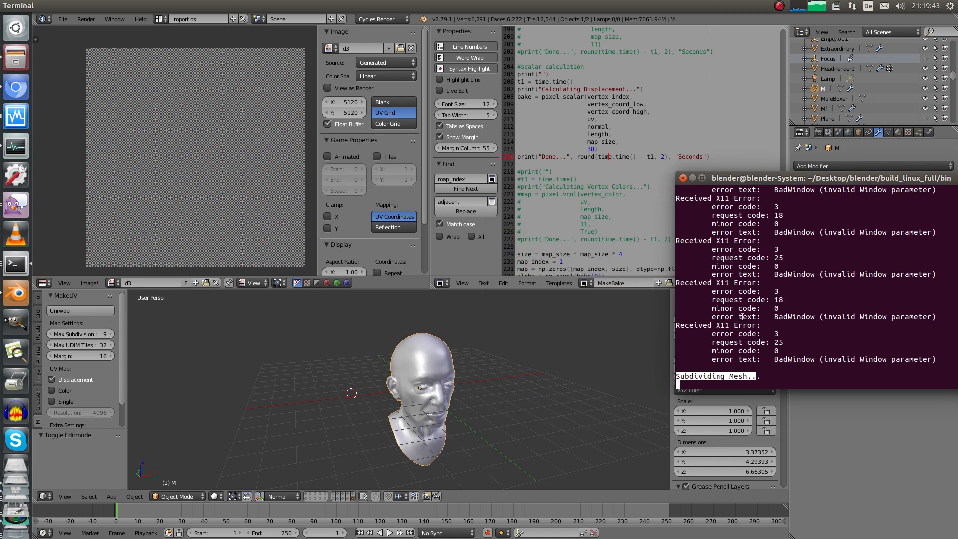
left_click(762, 318)
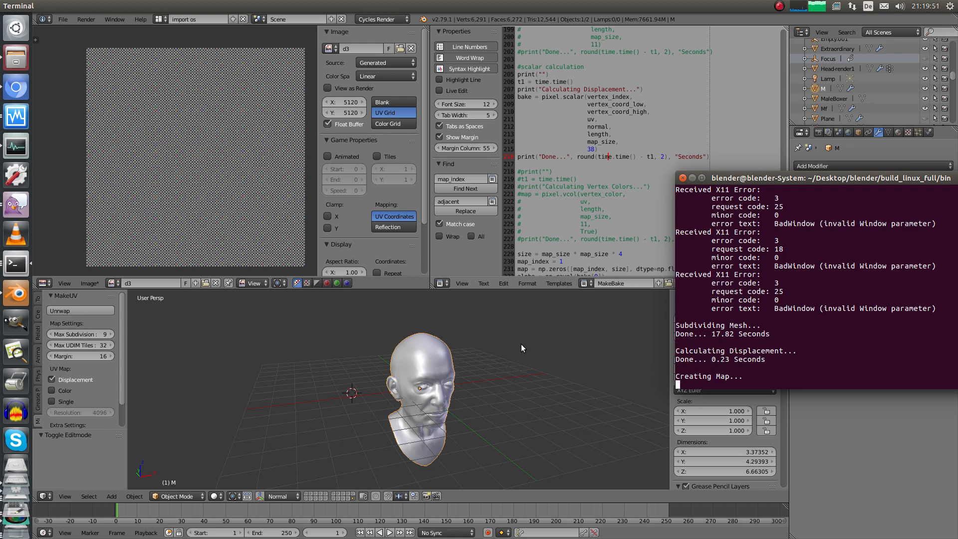
left_click_drag(766, 354, 635, 340)
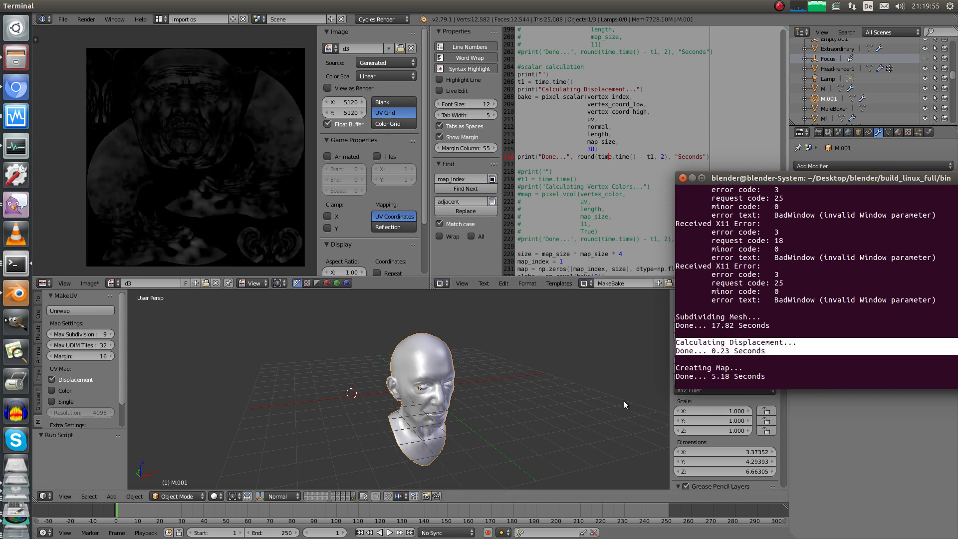
triple_click(771, 376)
left_click_drag(771, 376, 754, 377)
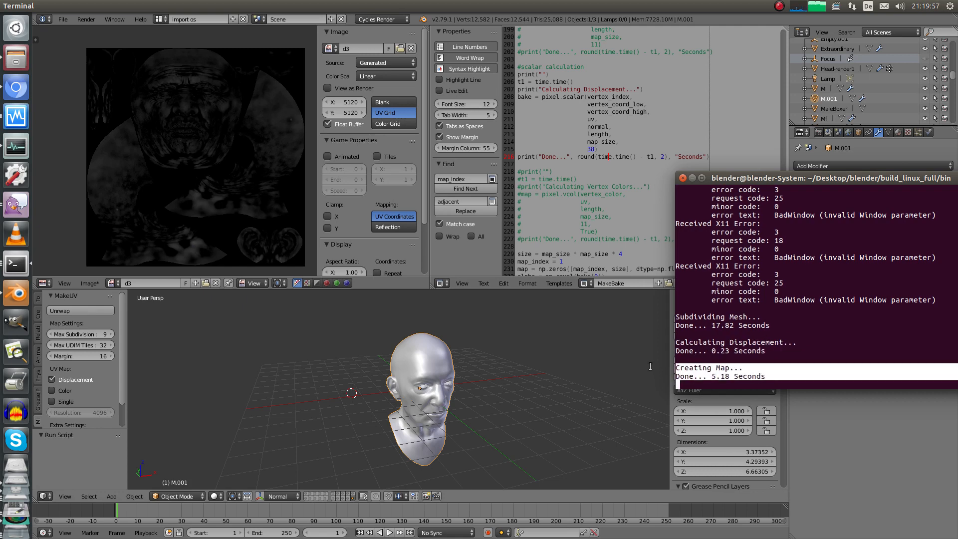
left_click(750, 384)
left_click(274, 202)
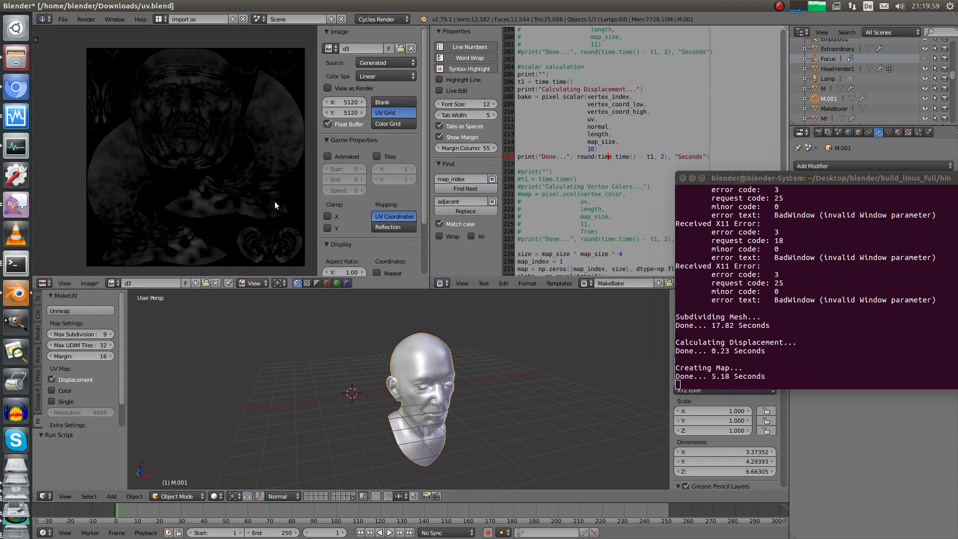
key("ctrl+space")
scroll(415, 190, "up", 7)
scroll(415, 253, "up", 3)
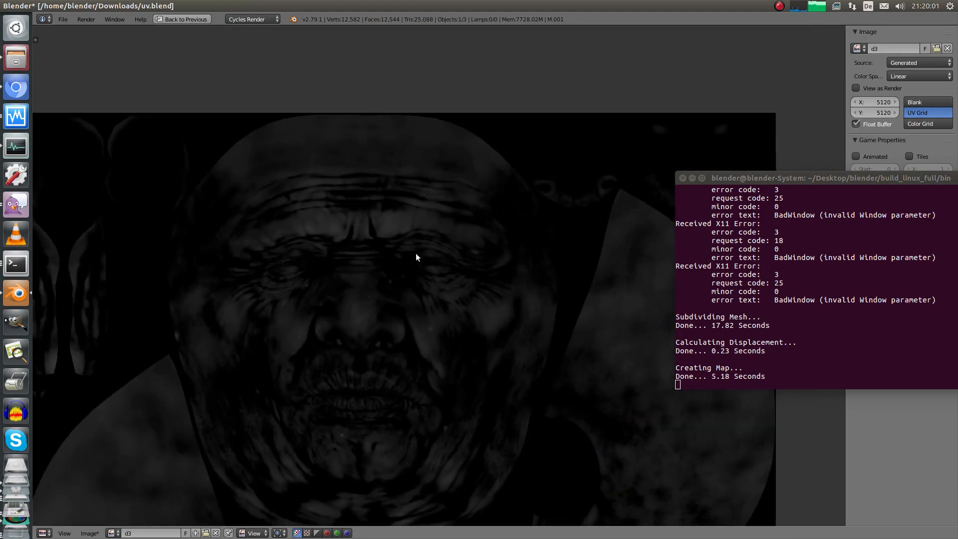
scroll(487, 156, "down", 5)
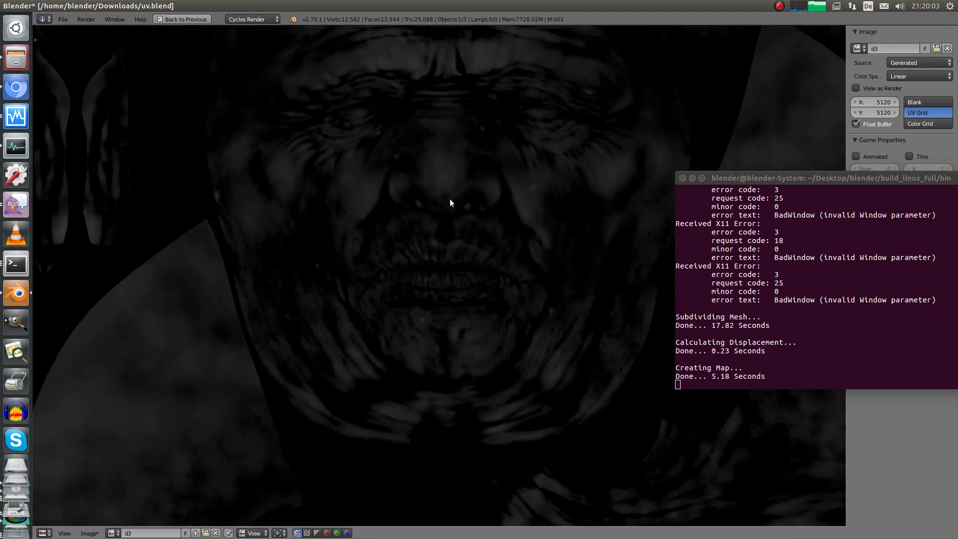
scroll(458, 171, "up", 5)
scroll(429, 249, "down", 3)
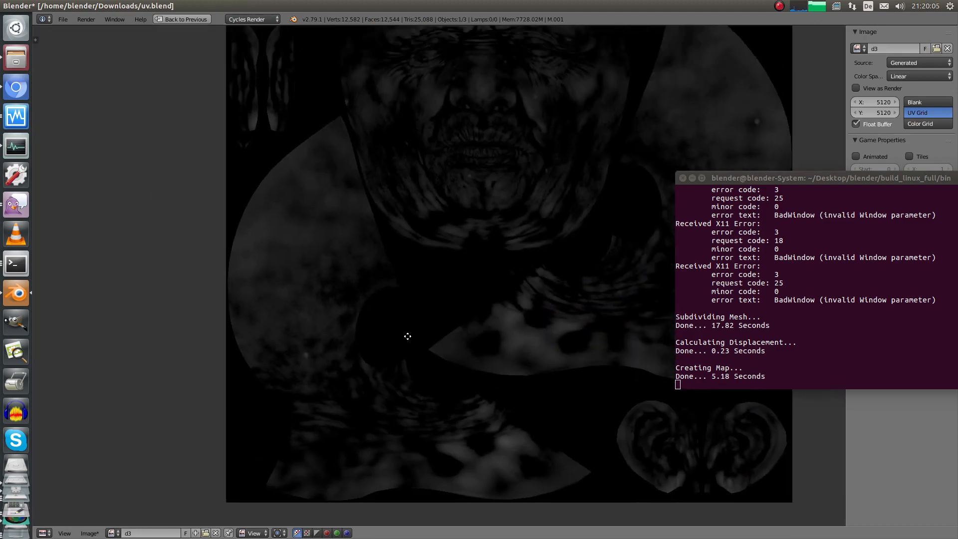
scroll(400, 300, "up", 5)
scroll(391, 273, "up", 3)
middle_click_drag(491, 293, 337, 385)
scroll(393, 334, "up", 1)
key("Tab")
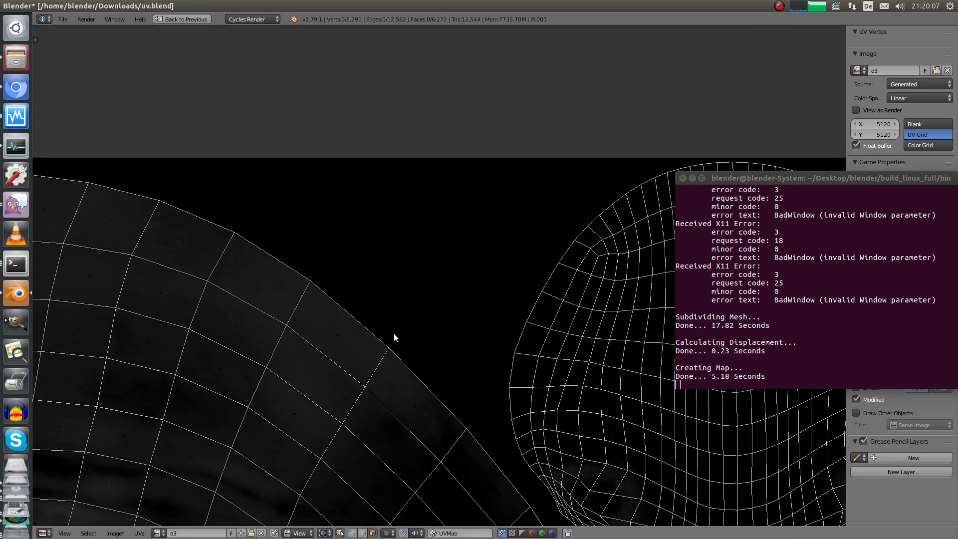
scroll(427, 308, "up", 2)
scroll(400, 315, "down", 8)
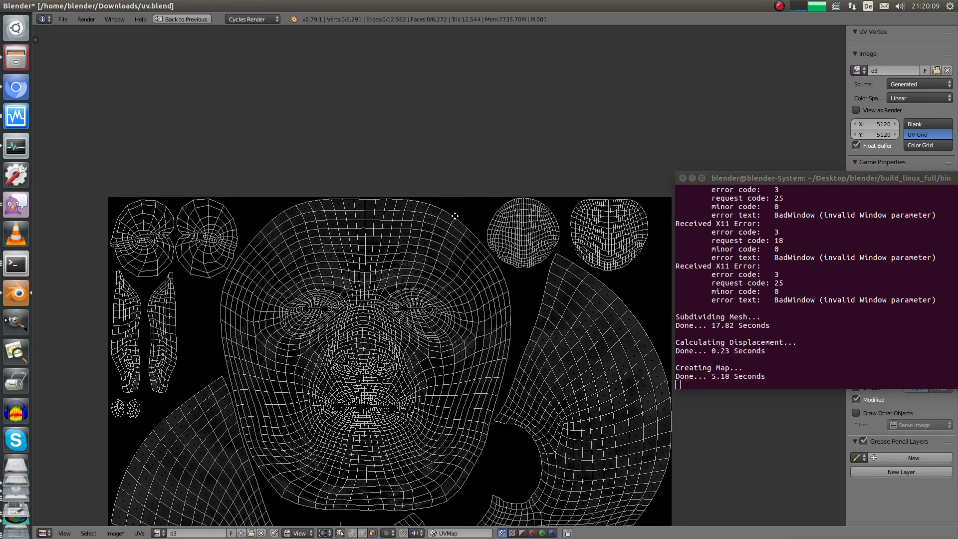
key("Tab")
key("ctrl+Up")
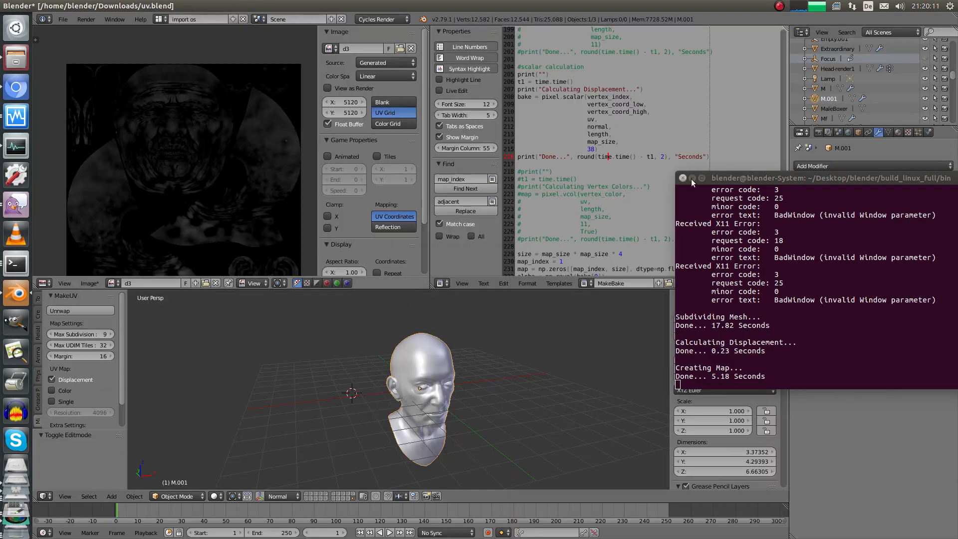
In the head's Object Data properties, make UVMap.001 the active UV map
left_click_drag(742, 174, 771, 387)
middle_click_drag(520, 331, 425, 347)
left_click(889, 132)
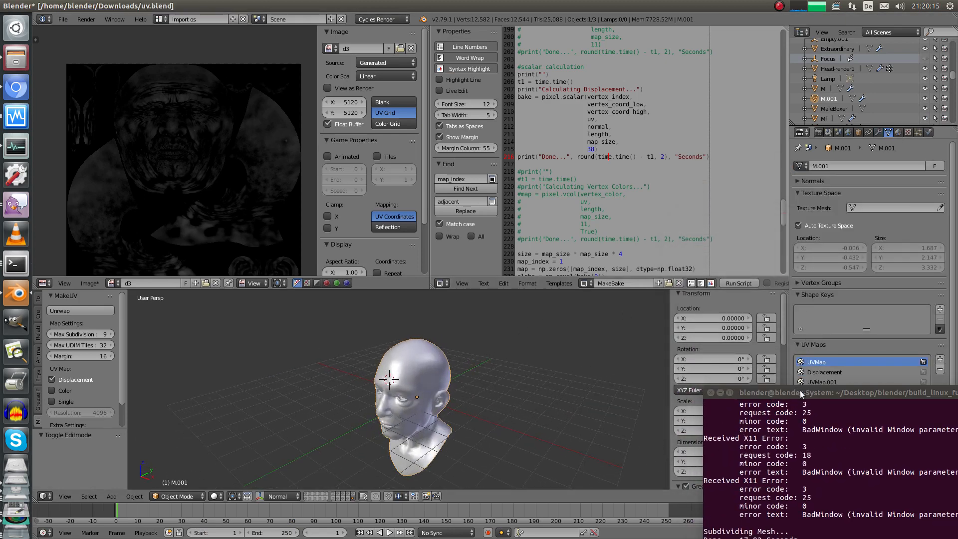
left_click_drag(801, 391, 798, 449)
left_click(825, 380)
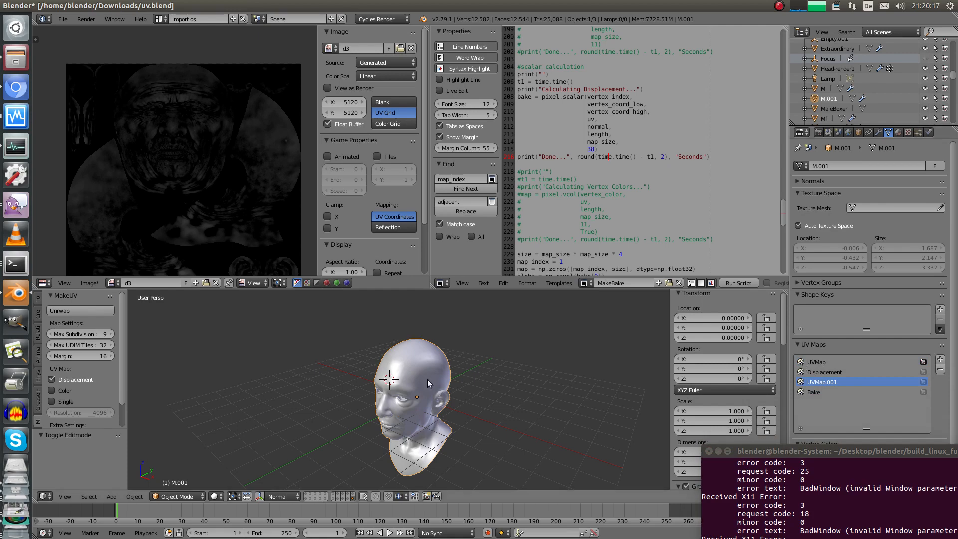
Briefly check the UV layout in Edit Mode, then return to Object Mode
key("Tab")
key("ctrl+Up")
key("ctrl+Up")
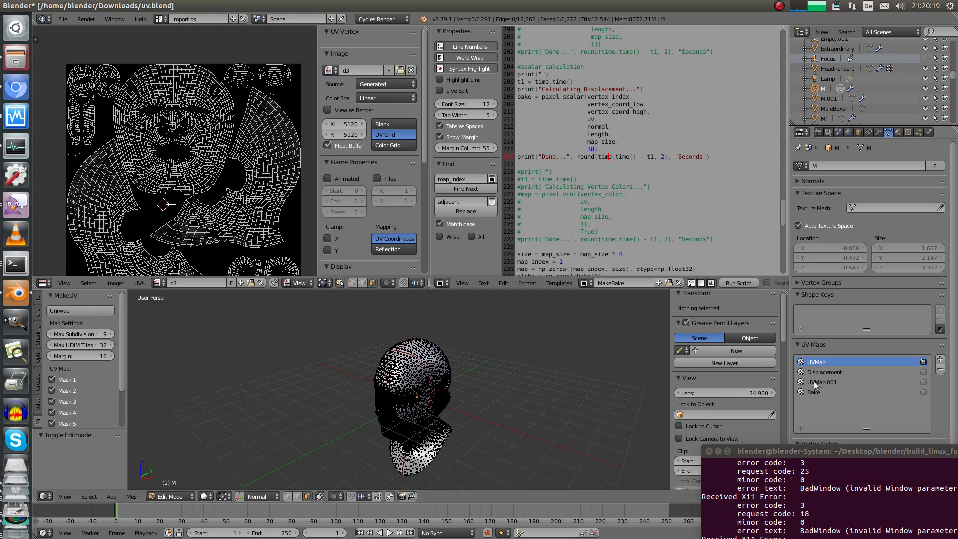
key("Tab")
middle_click_drag(423, 371, 387, 369, "shift")
Select the duplicate head M.001 and move it along the Y axis
right_click(385, 370)
key("g")
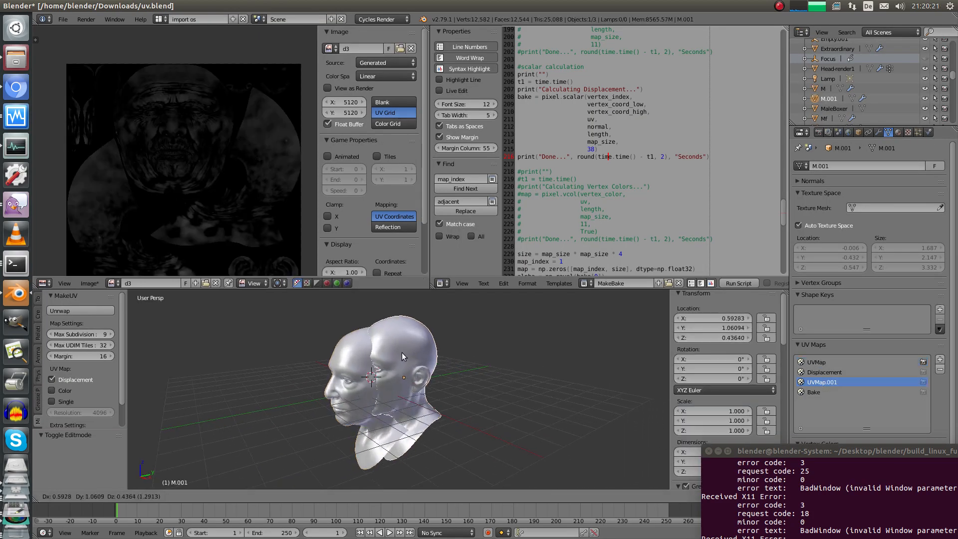
right_click(396, 384)
key("g")
key("y")
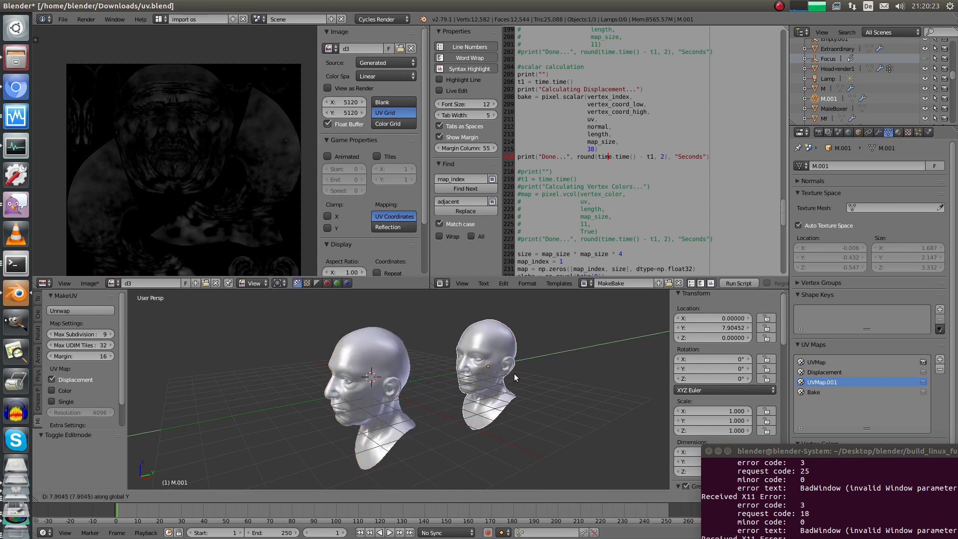
left_click(493, 356)
Check M.001's Subsurf modifier, delete M.001, and reselect the original head M
left_click(879, 132)
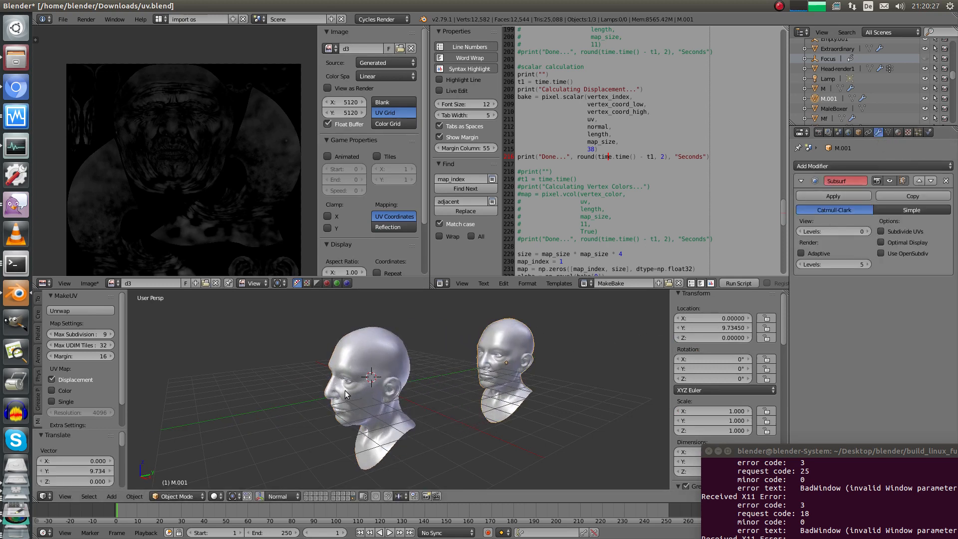
middle_click_drag(455, 369, 461, 372)
key("x")
left_click(518, 343)
right_click_drag(373, 365, 468, 355)
key("Escape")
left_click(889, 133)
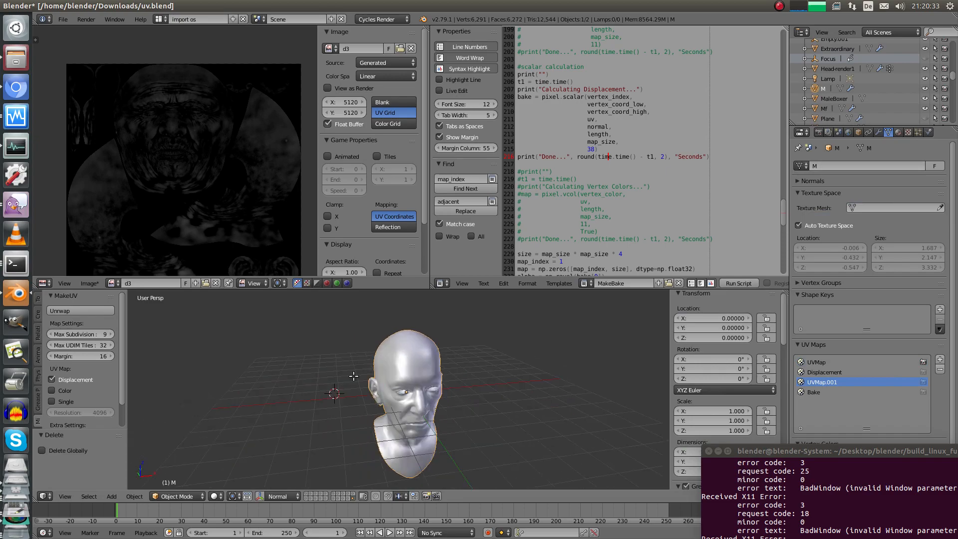
Overlay head M's UVMap.001 islands on the d3 map full-screen, then exit Edit Mode
key("Tab")
key("ctrl+Up")
scroll(515, 313, "down", 2)
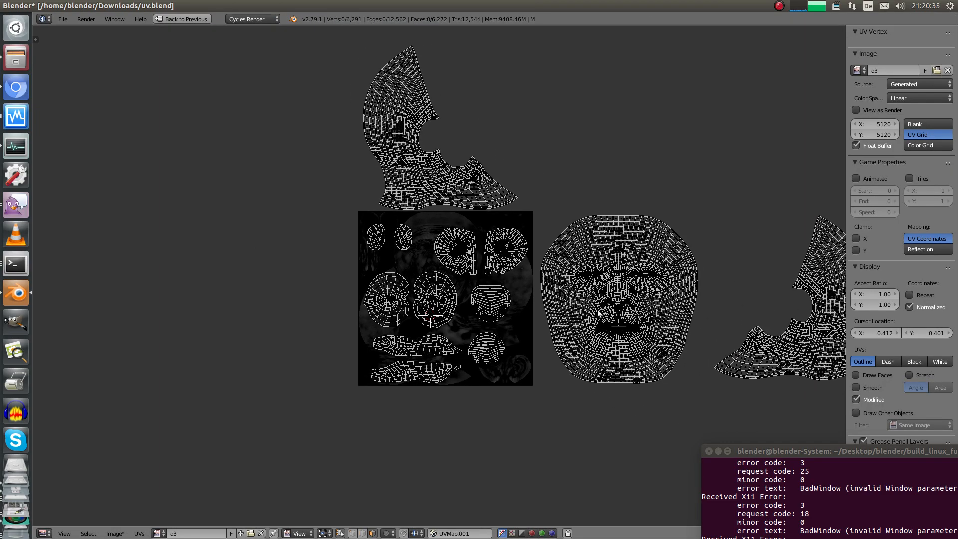
scroll(641, 253, "down", 3)
middle_click_drag(707, 209, 536, 285)
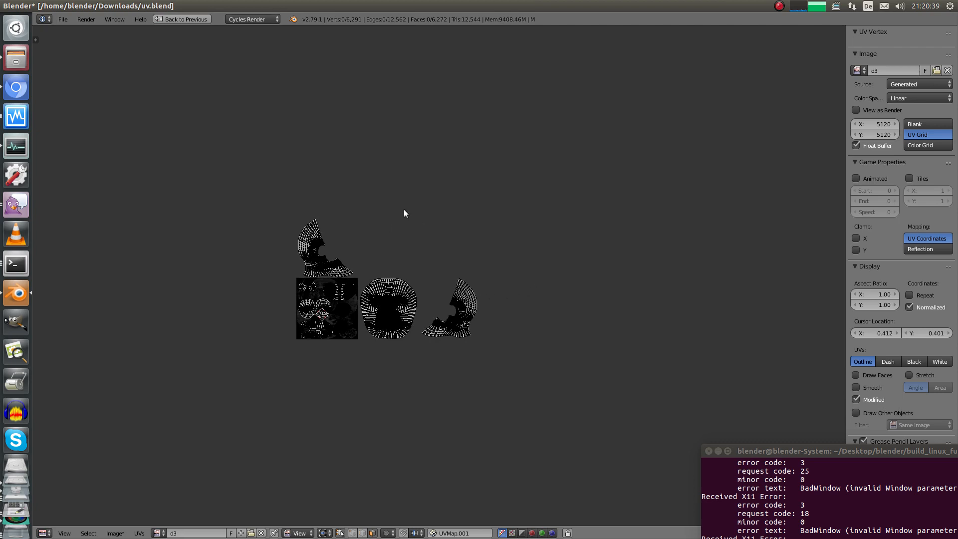
middle_click_drag(415, 294, 334, 281)
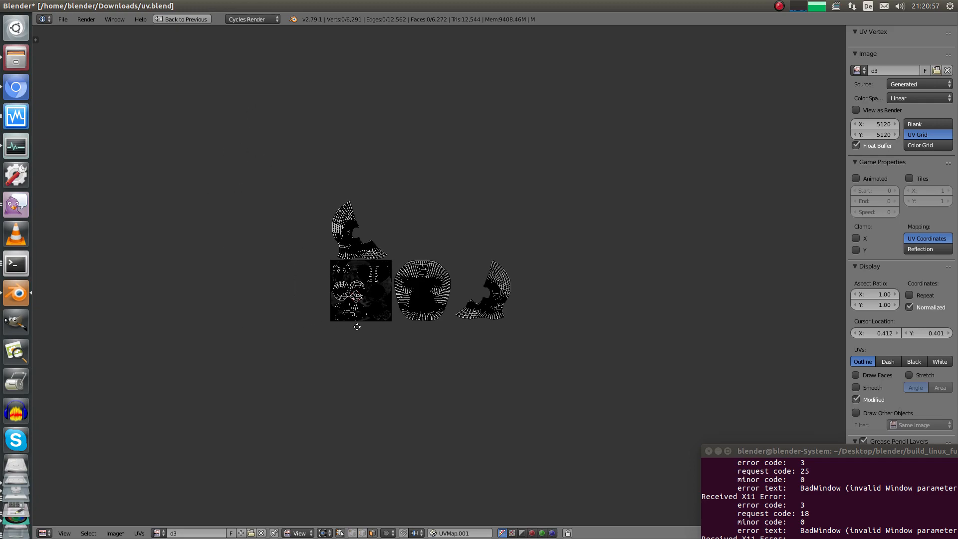
scroll(354, 325, "up", 6)
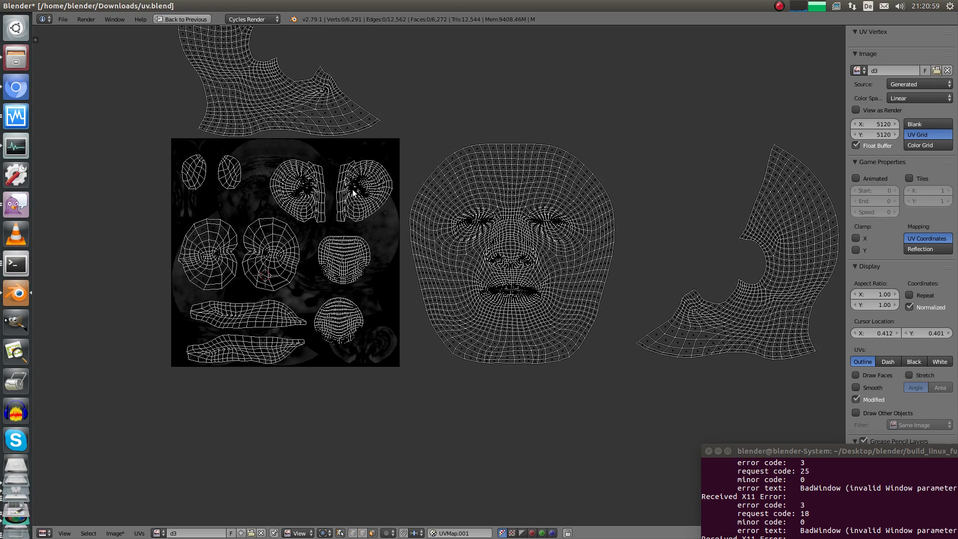
middle_click_drag(313, 221, 386, 206)
key("Tab")
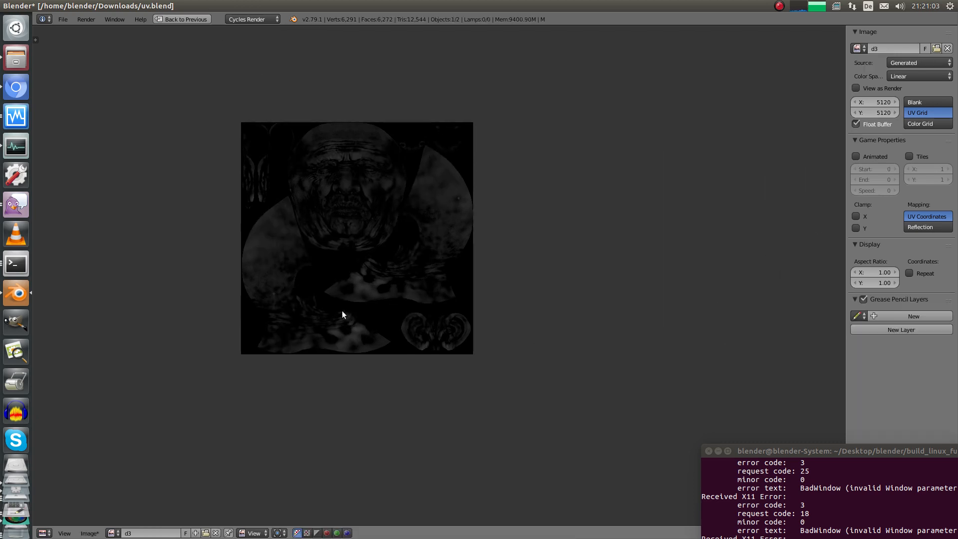
scroll(350, 280, "up", 3)
scroll(355, 272, "down", 1)
Restore the full workspace and look over the MakeBake script from line 222 down
key("shift+space")
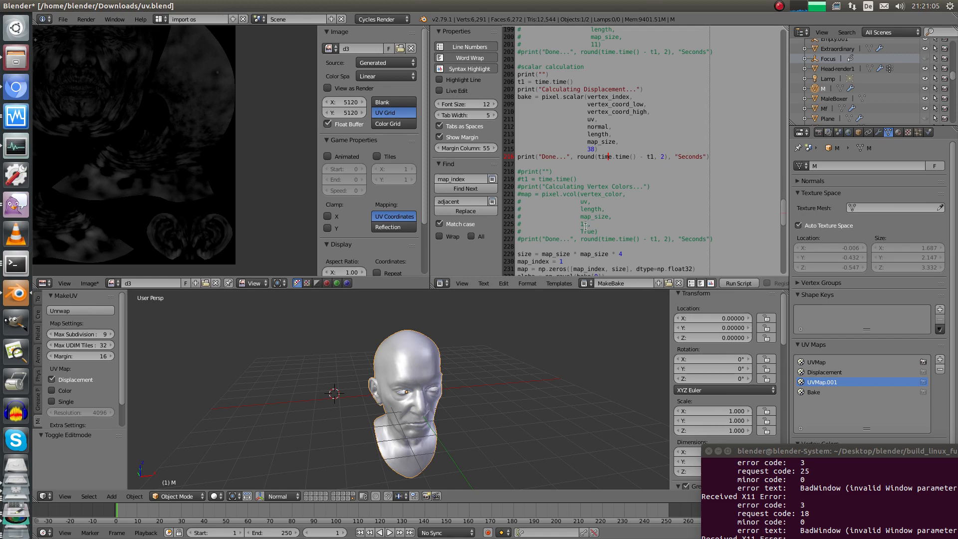
left_click_drag(591, 202, 585, 286)
left_click(602, 224)
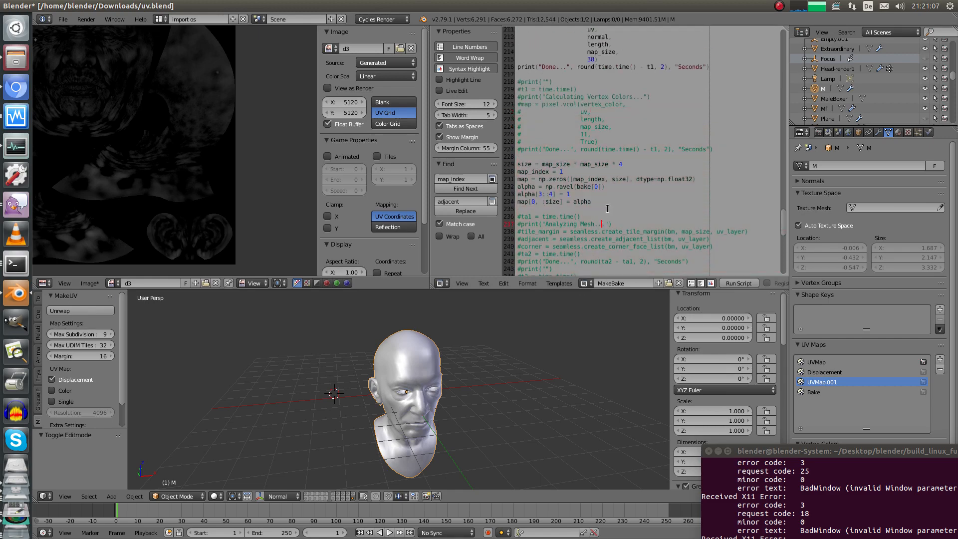
Check the head's UVs in the maximized image editor, then return to Object Mode
key("Tab")
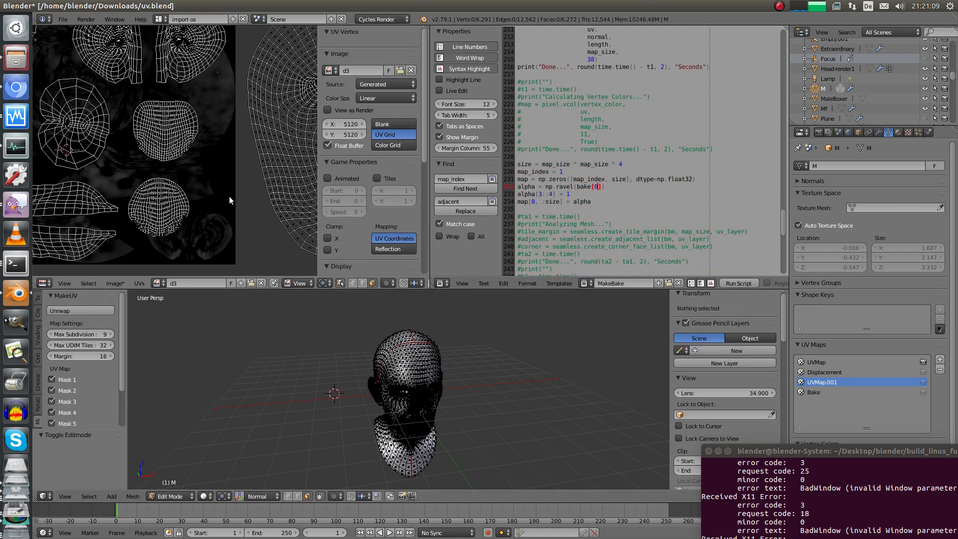
key("shift+space")
middle_click_drag(630, 192, 529, 204)
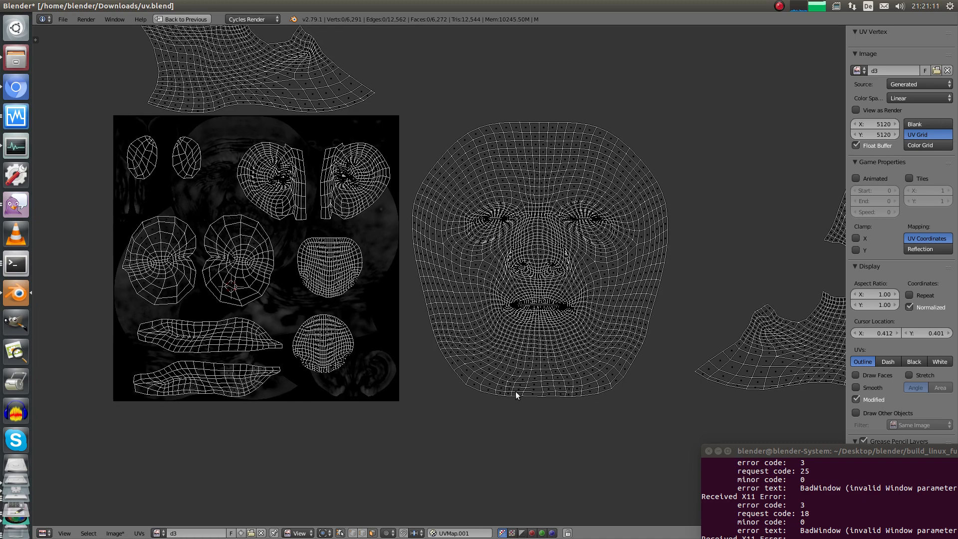
scroll(501, 258, "down", 1)
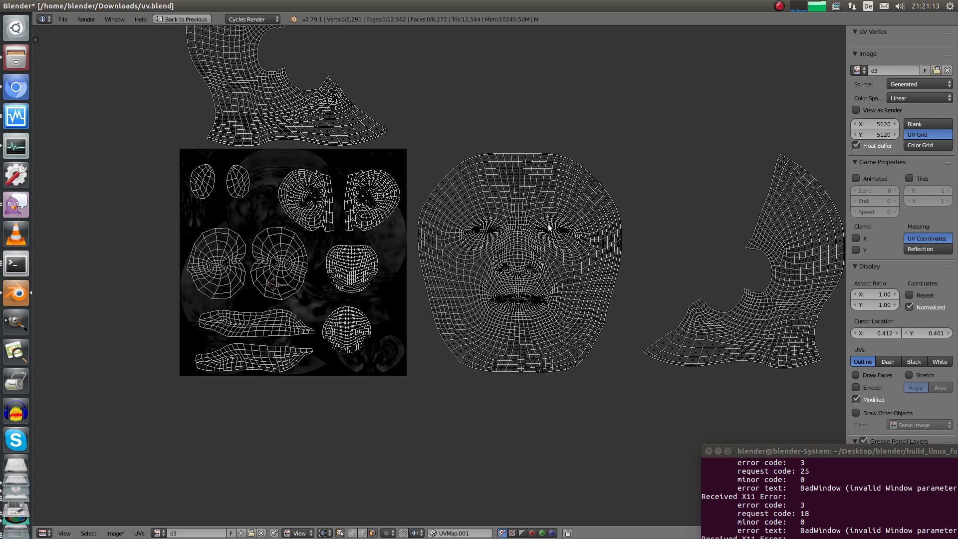
key("shift+space")
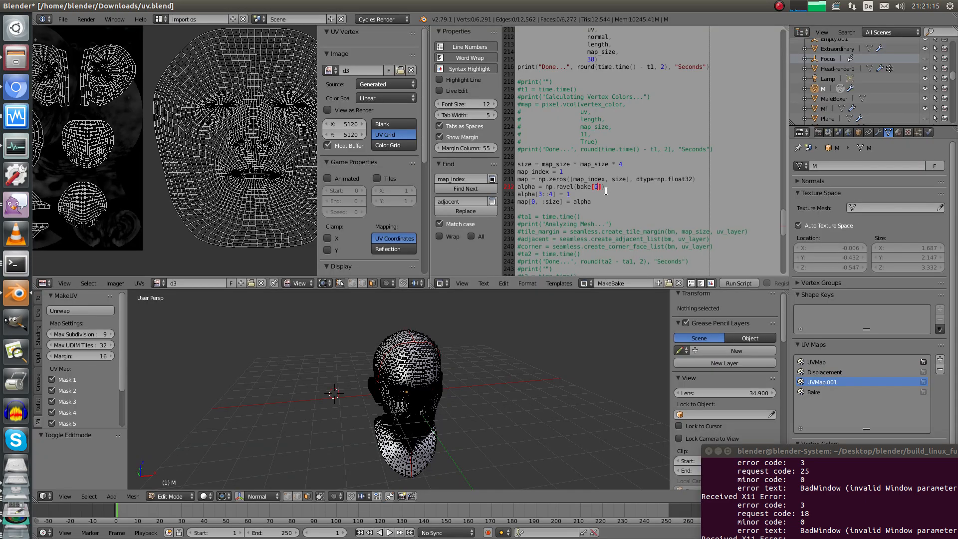
key("Tab")
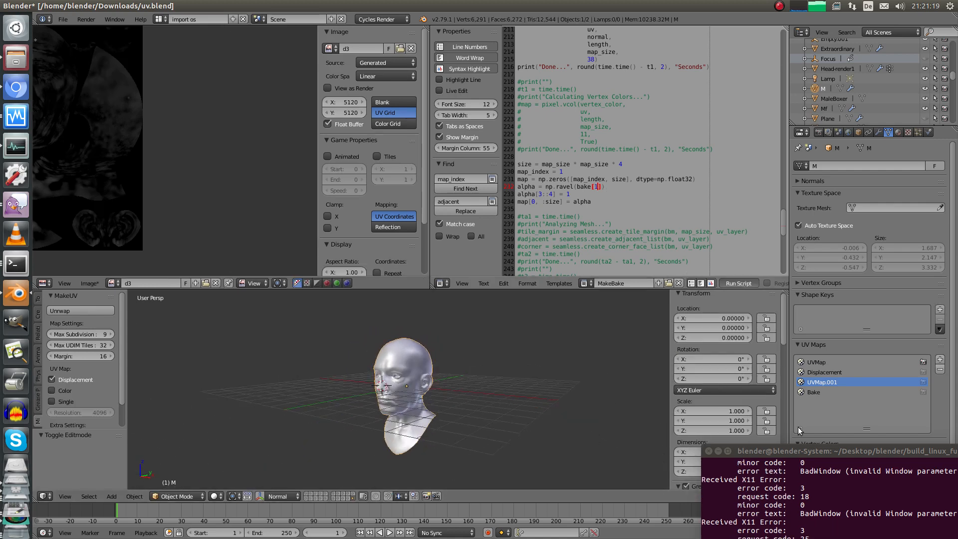
Read the rerun bake's timings in the terminal, including the 0.42-second displacement, then pan the new face map
left_click_drag(795, 449, 666, 198)
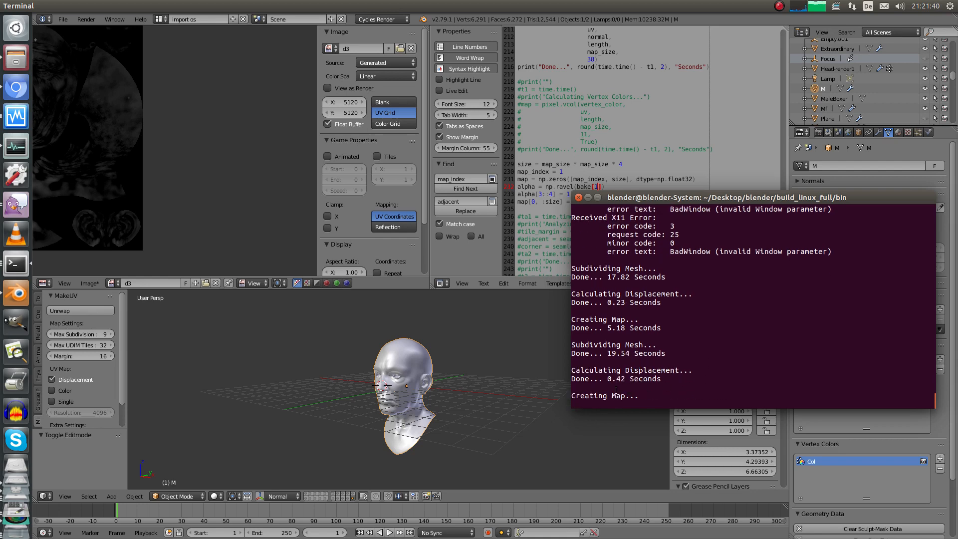
left_click_drag(605, 379, 657, 379)
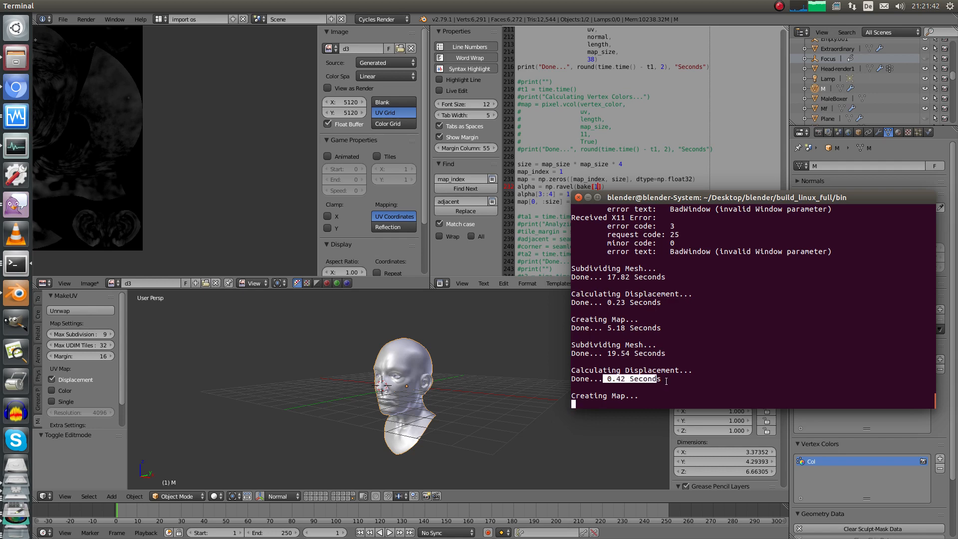
left_click(156, 197)
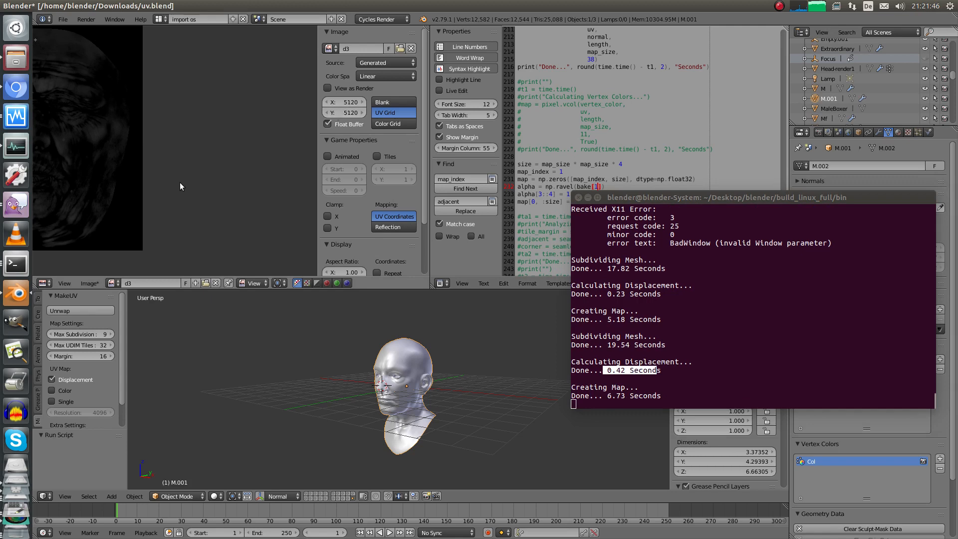
scroll(220, 195, "down", 2)
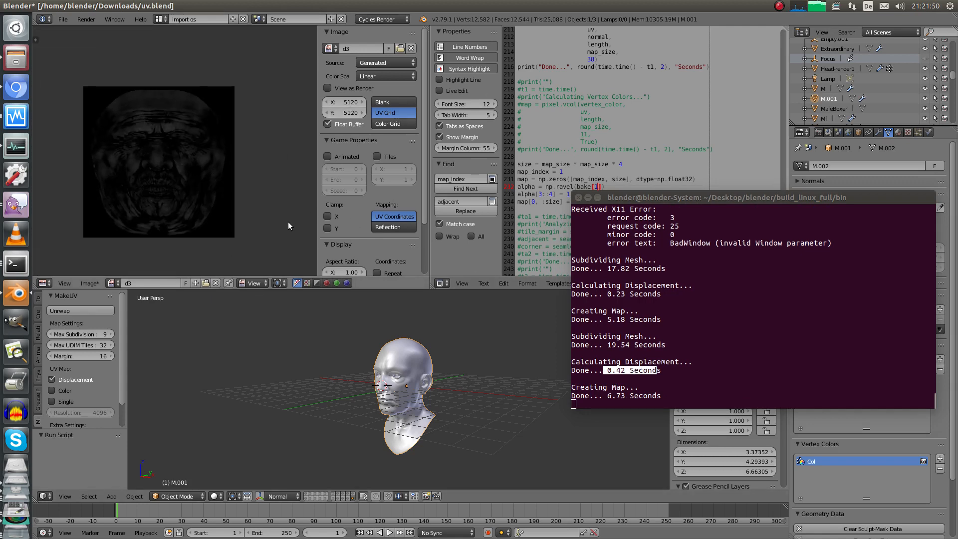
left_click_drag(651, 197, 730, 212)
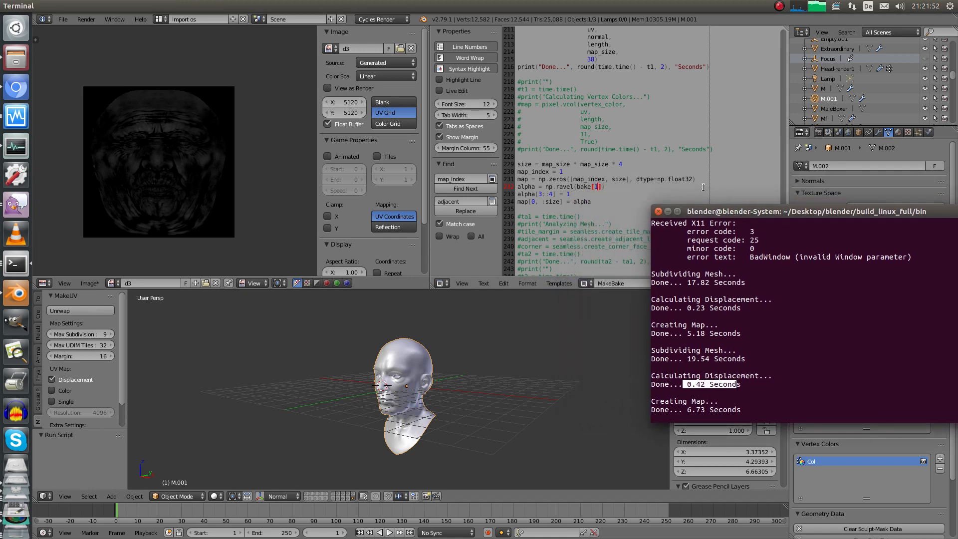
left_click(189, 183)
middle_click_drag(227, 220, 279, 216)
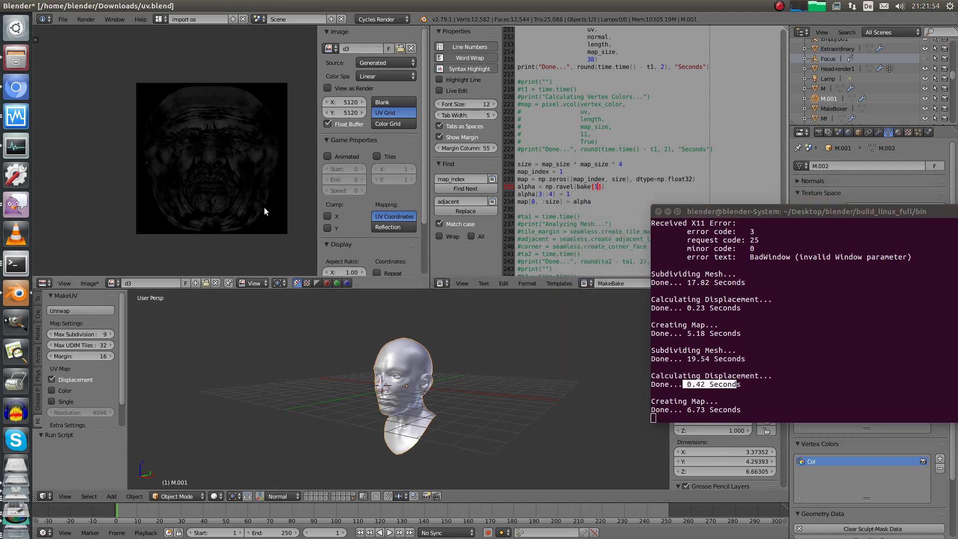
Inspect the baked d3 face map full-screen with the UV overlay, then return to Object Mode
key("ctrl+Up")
middle_click_drag(444, 328, 416, 257, "ctrl")
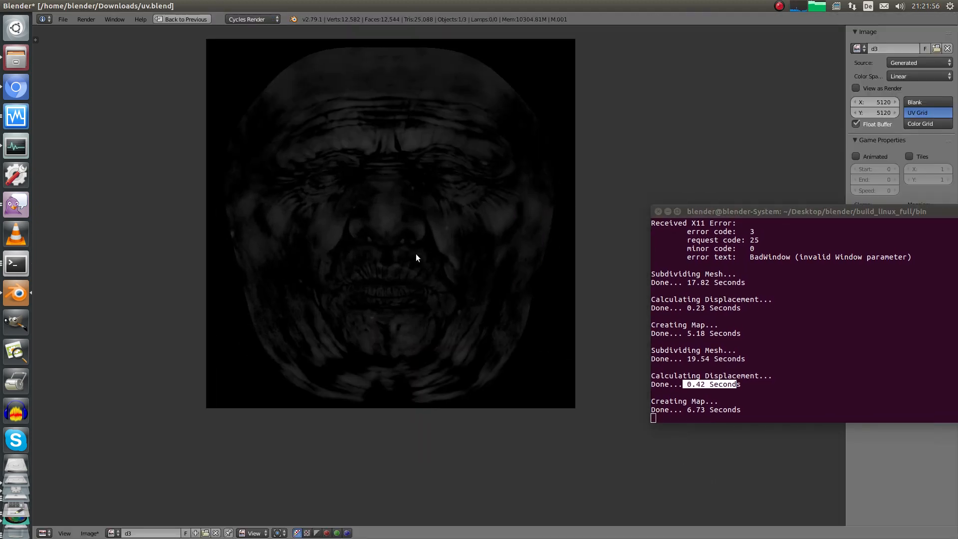
key("Tab")
scroll(460, 223, "down", 5)
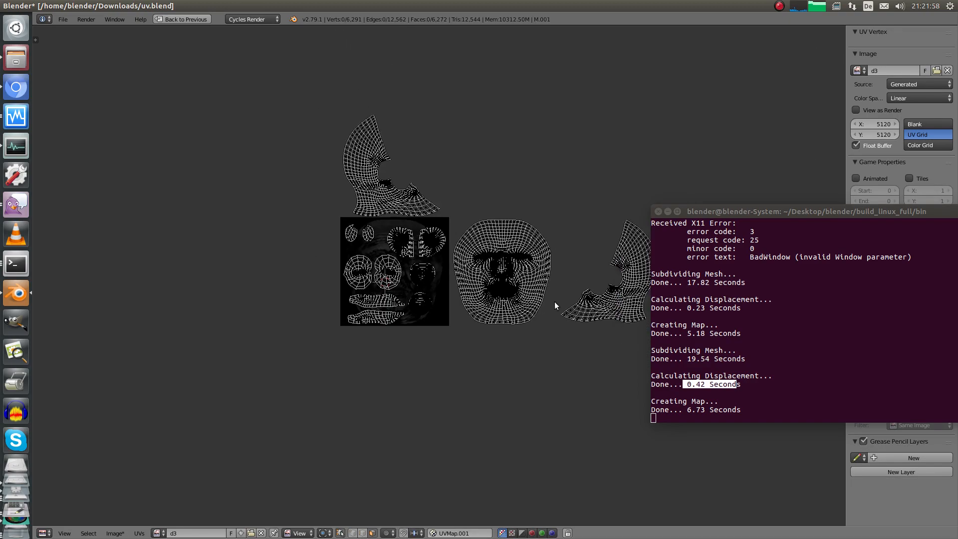
middle_click_drag(631, 224, 535, 231)
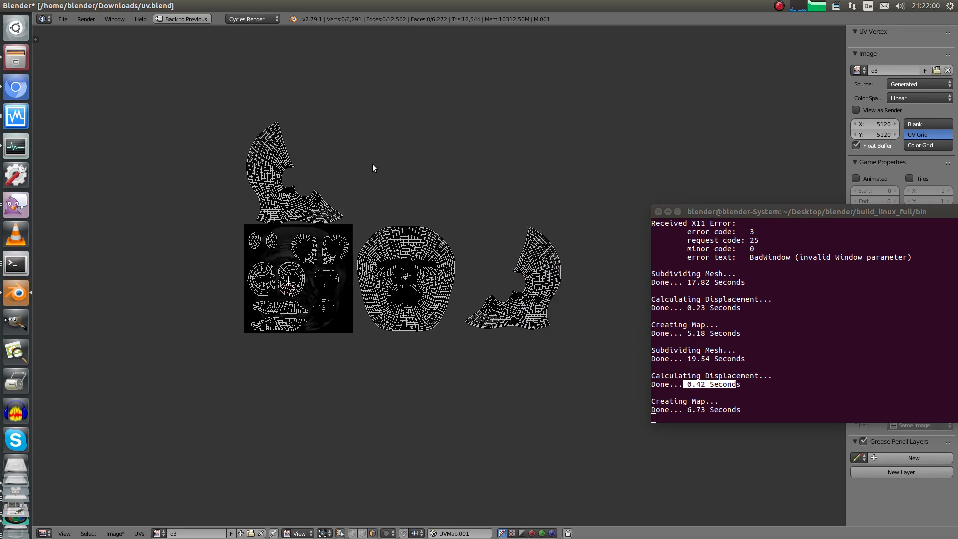
middle_click_drag(373, 164, 464, 167)
scroll(367, 243, "up", 1)
key("ctrl+Up")
middle_click_drag(173, 204, 160, 204, "ctrl")
middle_click_drag(133, 157, 167, 175)
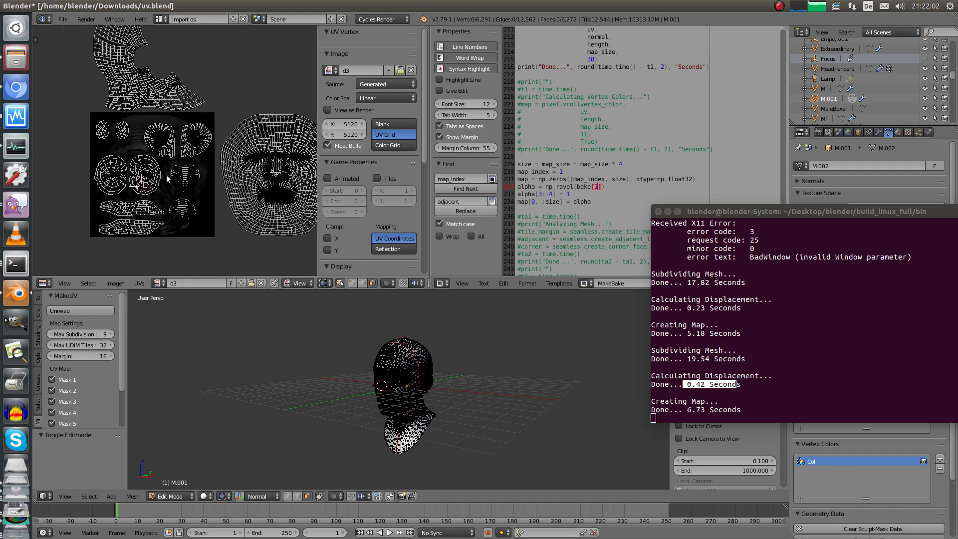
key("Tab")
Pan across the d3 face texture from forehead to nose and orbit the head to a right-facing view
scroll(172, 184, "up", 5)
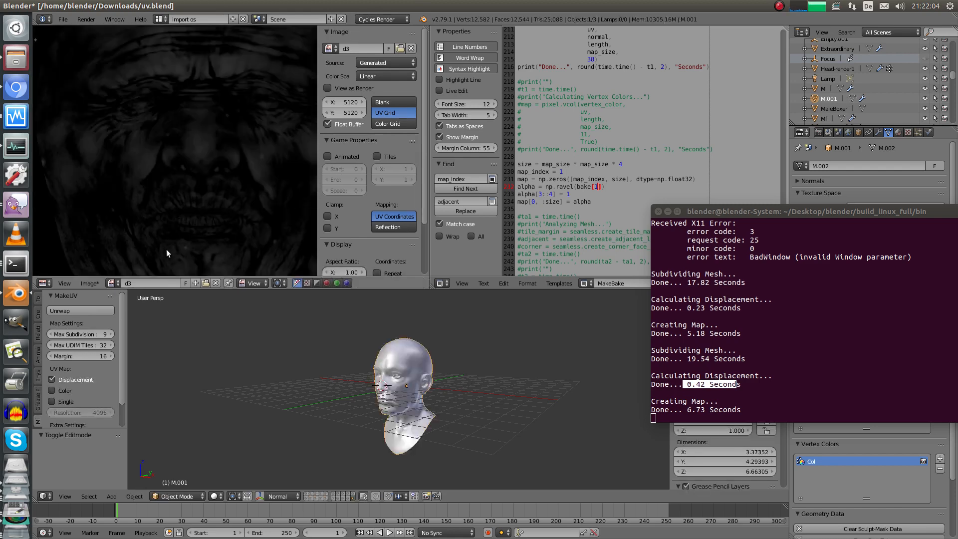
scroll(213, 145, "up", 3)
middle_click_drag(215, 165, 243, 151)
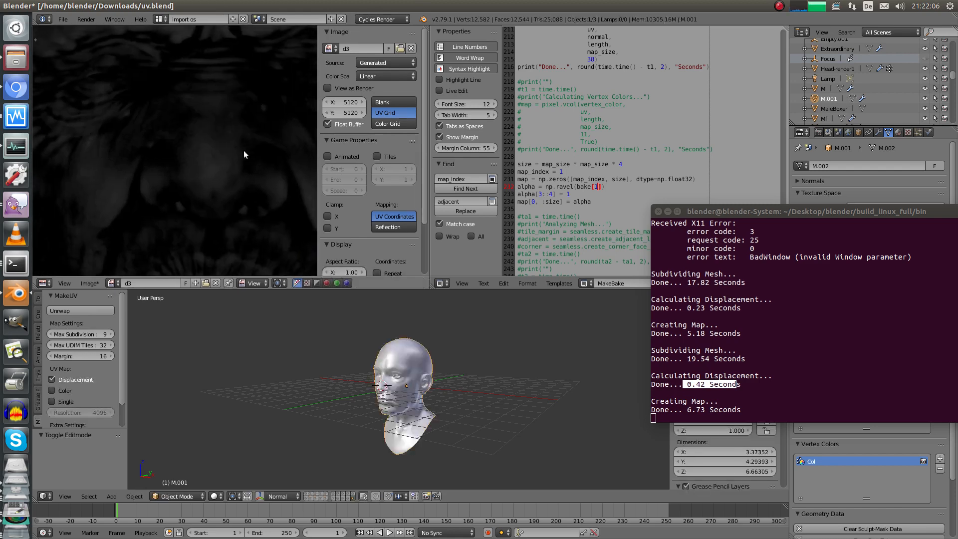
scroll(217, 186, "down", 6)
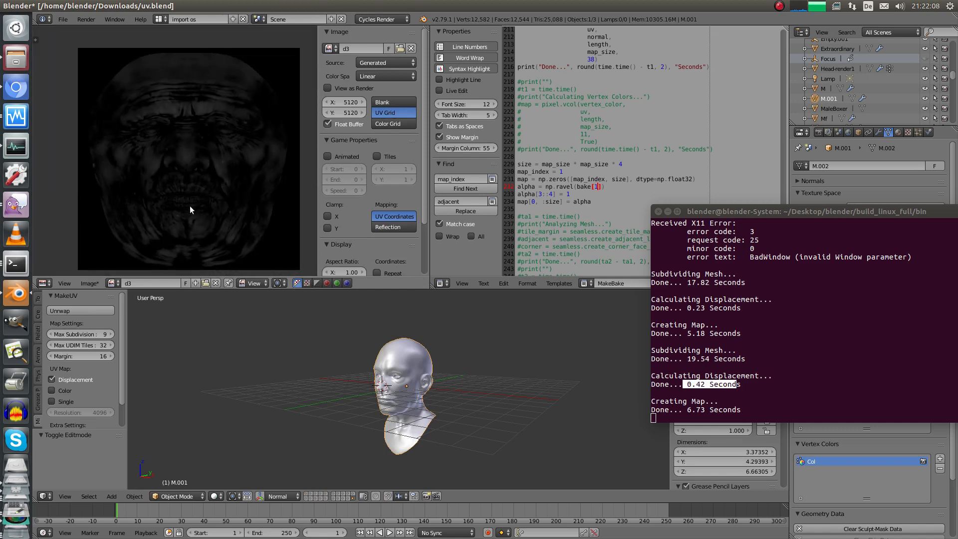
middle_click_drag(186, 146, 167, 138)
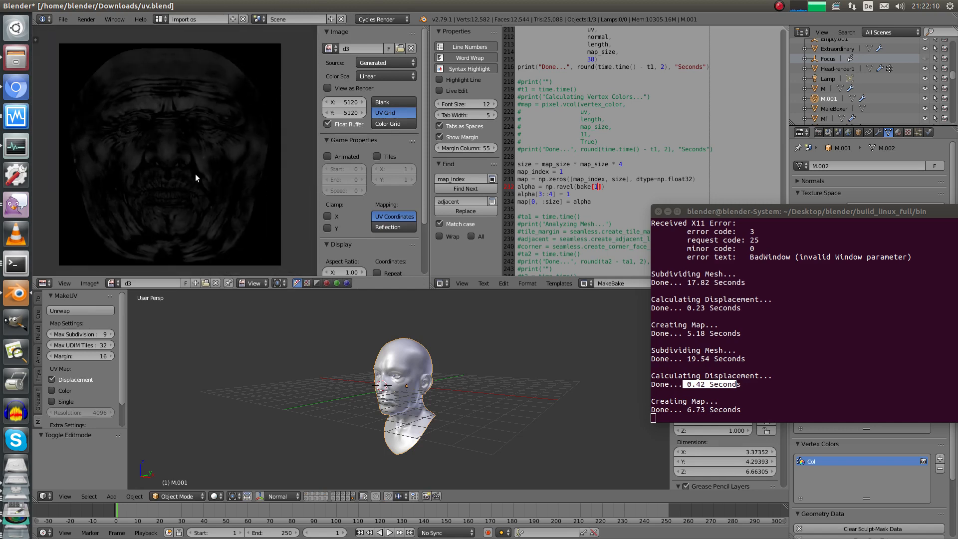
middle_click_drag(195, 178, 191, 200)
left_click_drag(759, 267, 833, 368, "alt")
middle_click_drag(385, 322, 419, 321)
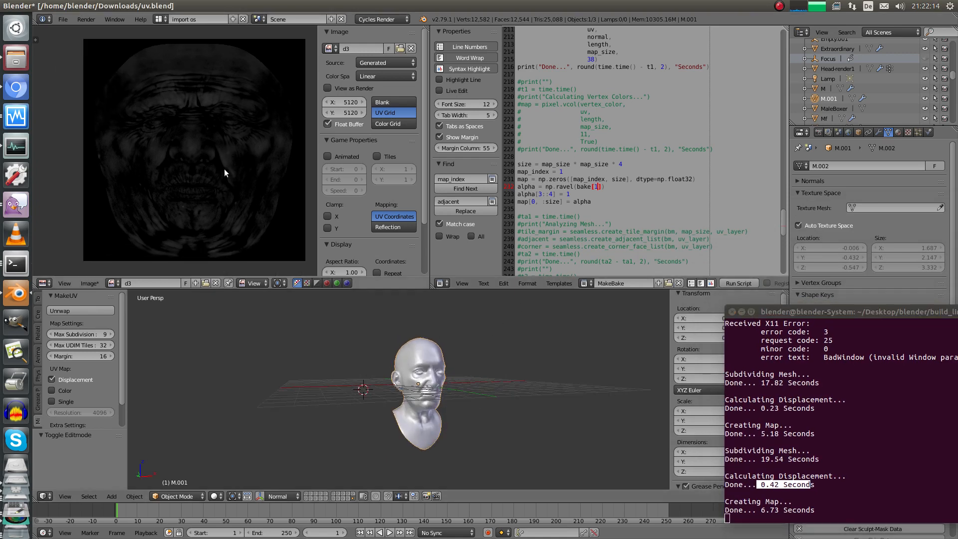
middle_click_drag(224, 169, 225, 166)
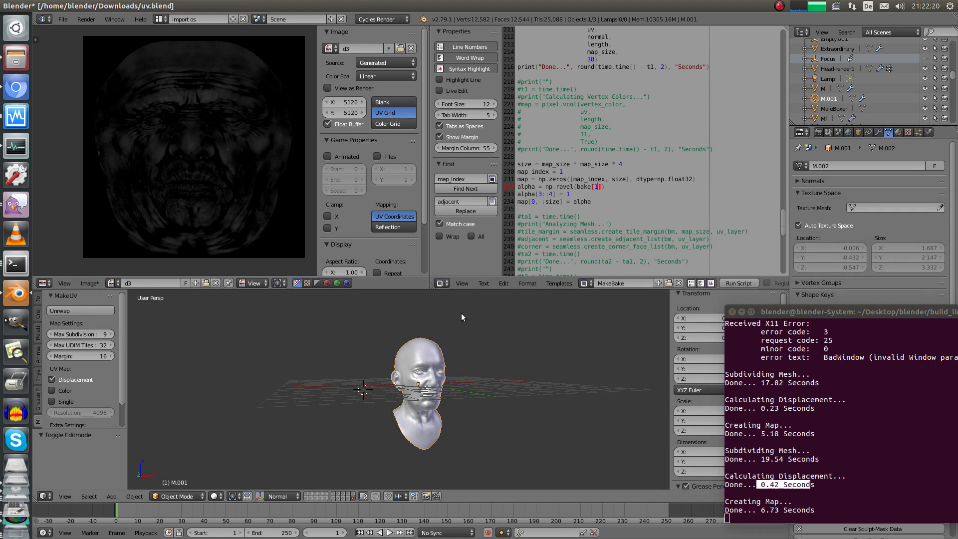
middle_click_drag(461, 313, 403, 352)
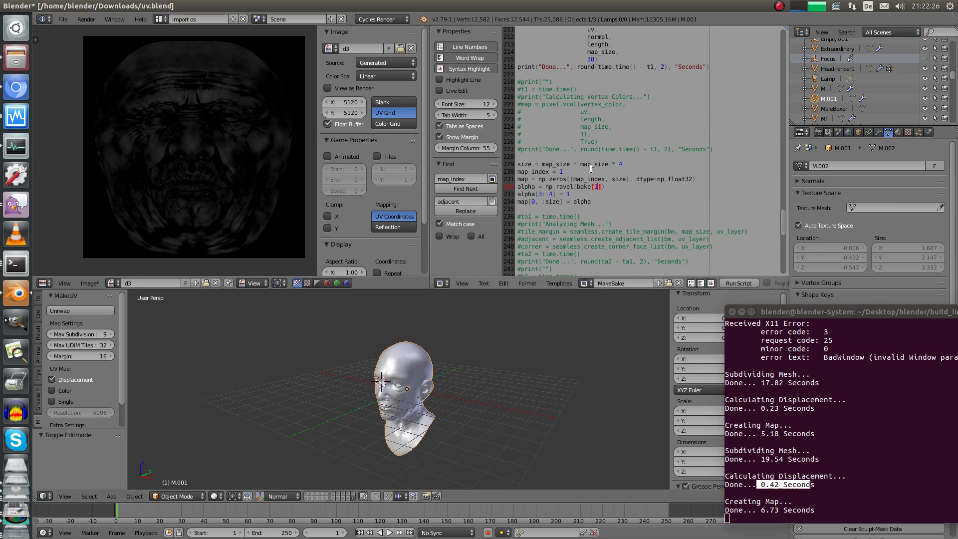
middle_click_drag(464, 379, 513, 308)
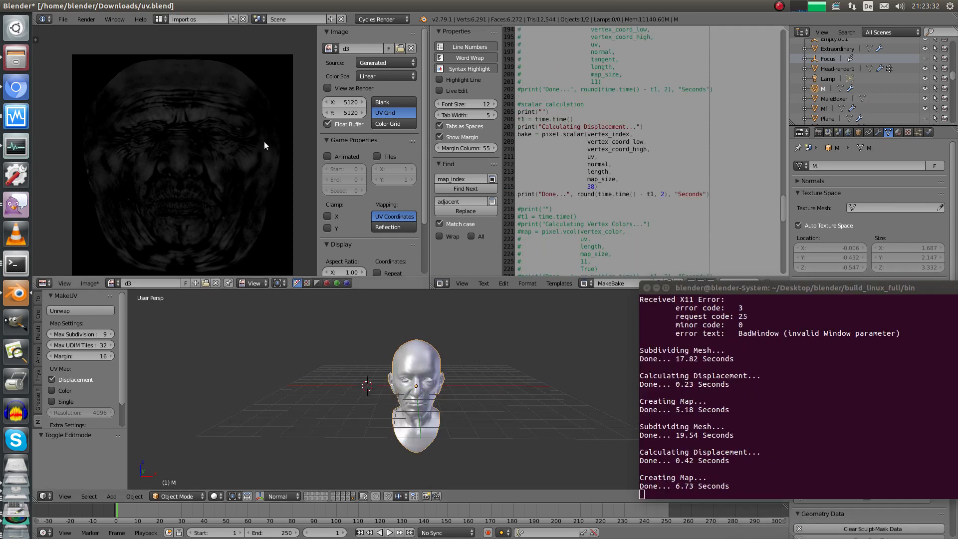
Regenerate image d3 as a UV Grid and toggle the head in and out of Edit Mode
left_click(386, 115)
mouse_move(210, 200)
middle_mouse_down()
mouse_move(207, 180)
mouse_move(213, 186)
middle_mouse_up()
scroll(209, 190, "up", 6)
key("Tab")
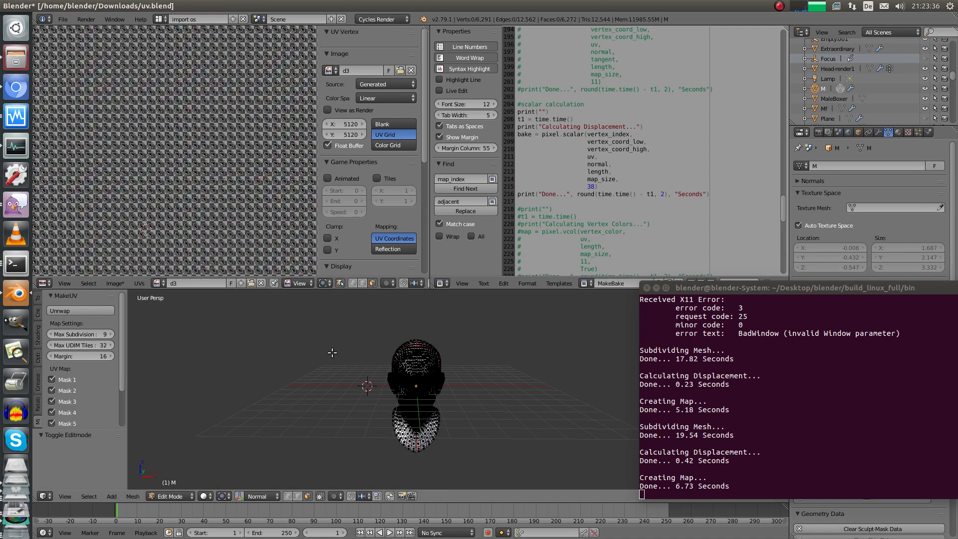
middle_click_drag(331, 355, 352, 360)
key("Tab")
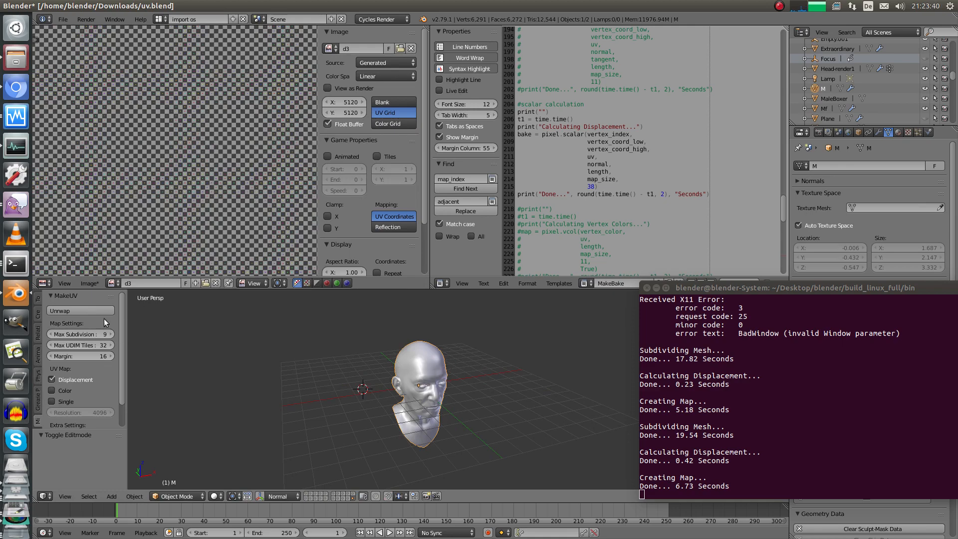
middle_click_drag(465, 342, 401, 371)
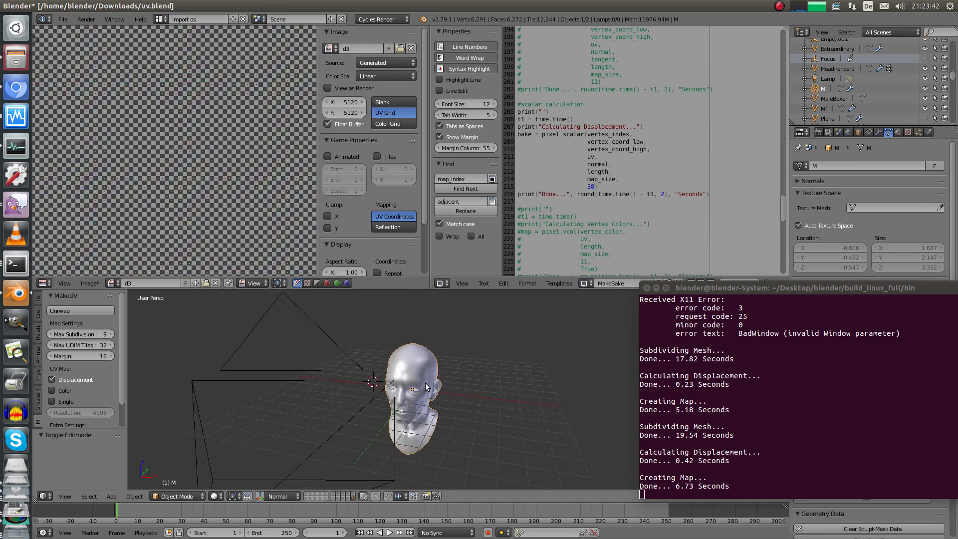
Select all of the head's vertices and inspect their UVs over the grid full-screen
key("Tab")
key("a")
key("ctrl+Up")
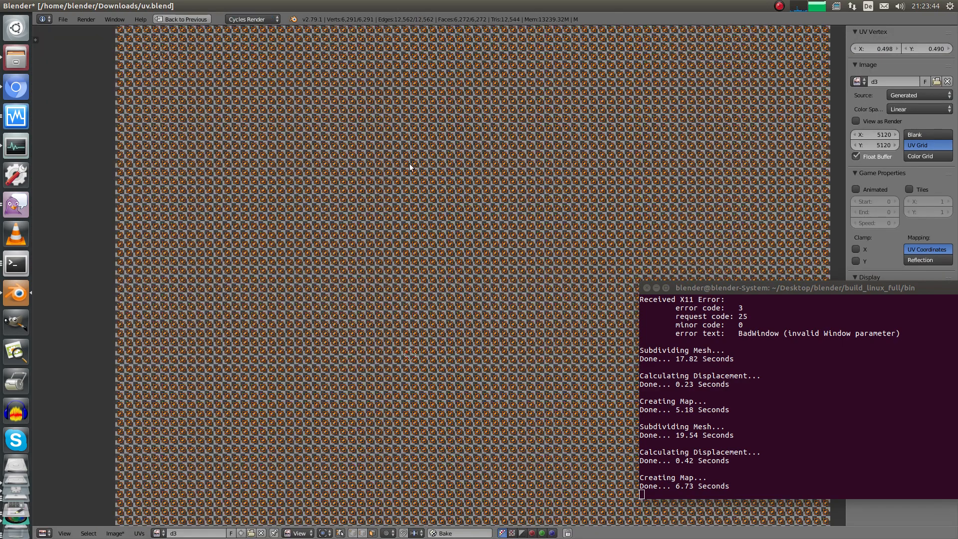
middle_click_drag(409, 185, 424, 265, "ctrl")
middle_click_drag(432, 163, 436, 242)
middle_click_drag(370, 389, 356, 226, "ctrl")
middle_click_drag(334, 83, 436, 174)
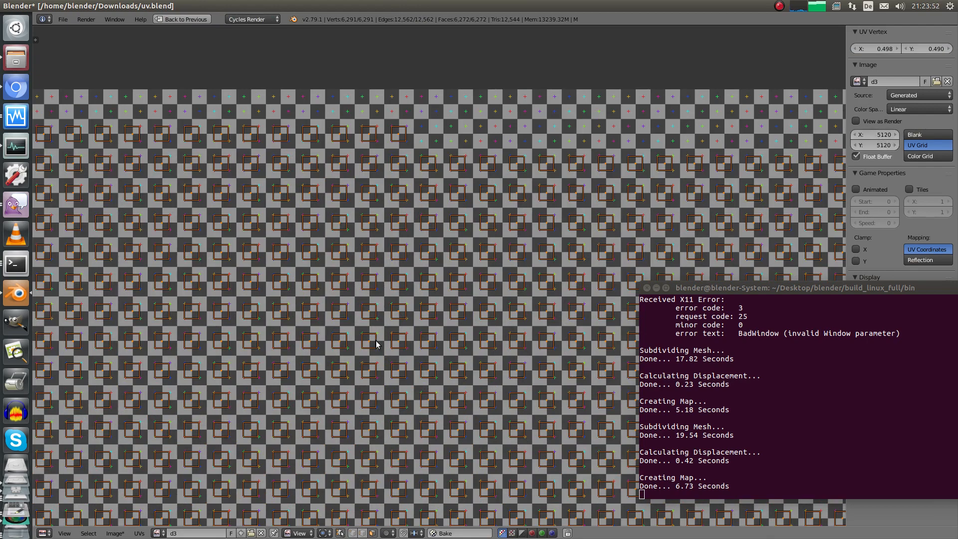
middle_click_drag(376, 340, 384, 119, "ctrl")
Restore the multi-panel layout, return the head to Object Mode, and recentre the view
key("shift+space")
key("Tab")
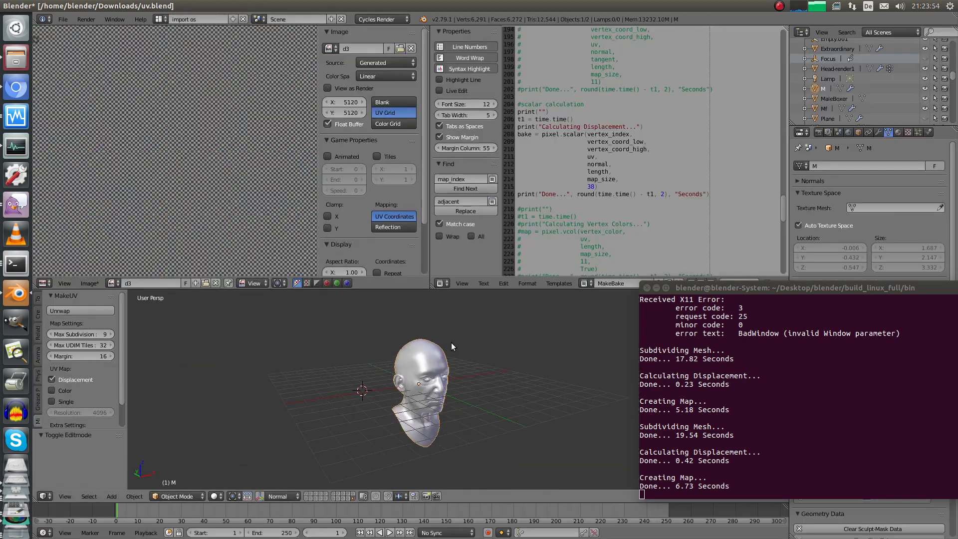
middle_click_drag(451, 343, 465, 331, "shift")
scroll(465, 330, "up", 1)
left_click_drag(722, 286, 672, 262)
Rerun the bake script and note the 0.09 s displacement, 0.22 s mesh analysis and edge-painting timings
left_click(737, 282)
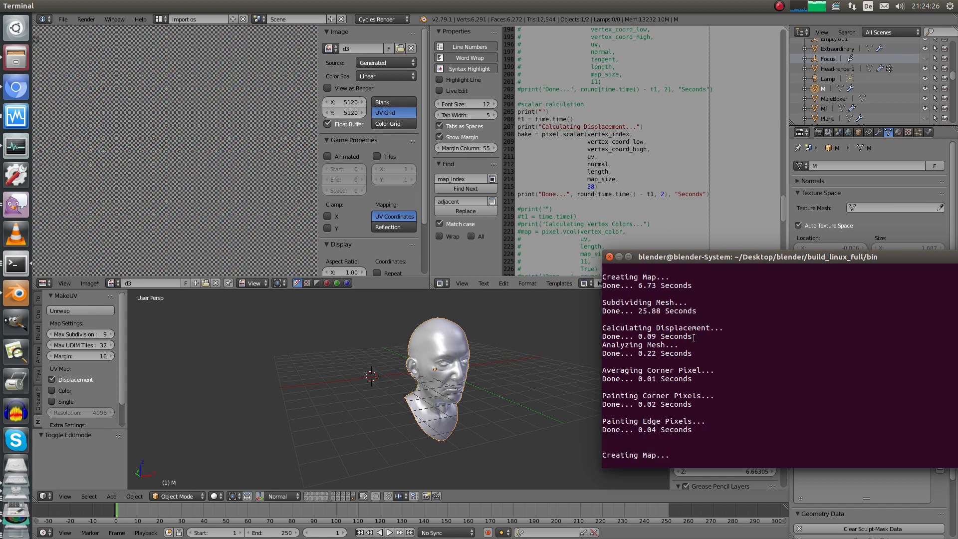
left_click_drag(694, 338, 640, 338)
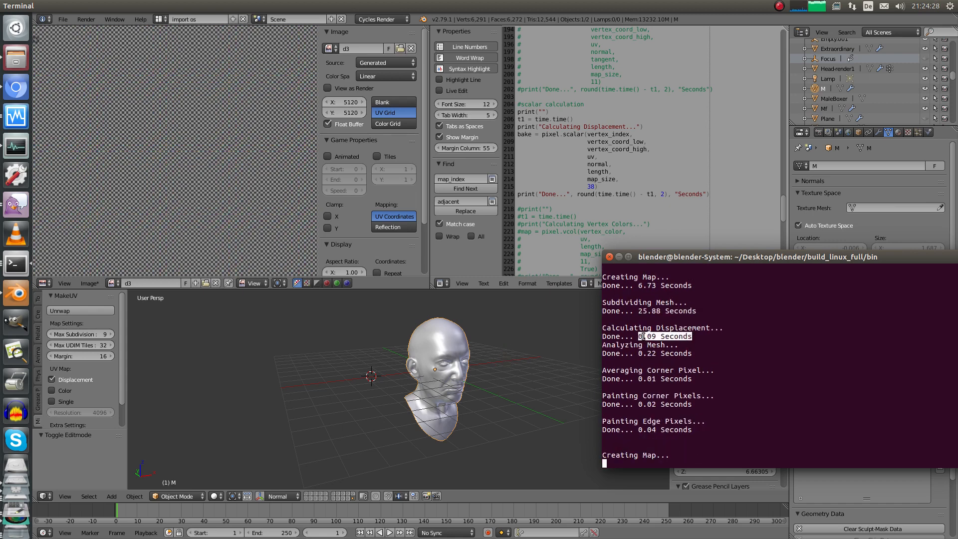
left_click_drag(693, 345, 642, 347)
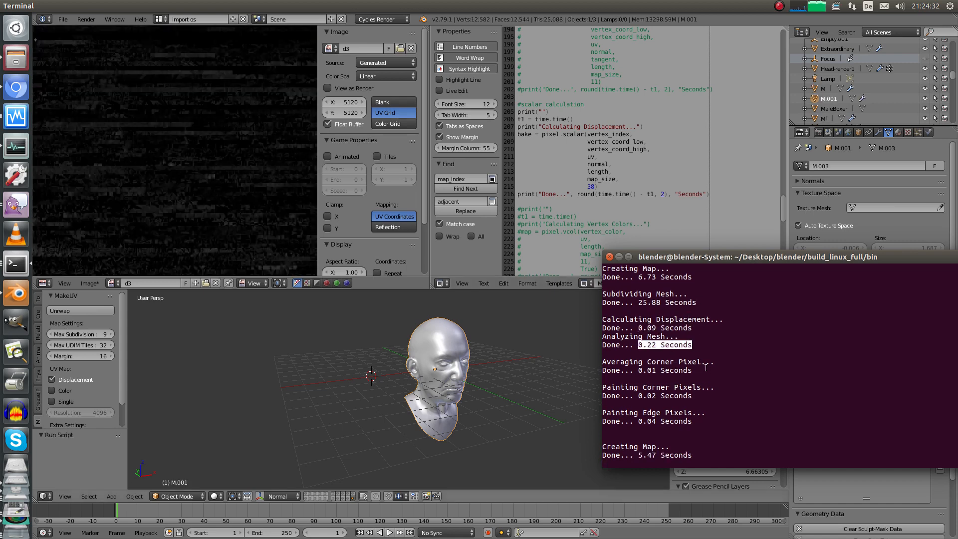
left_click_drag(691, 424, 638, 384)
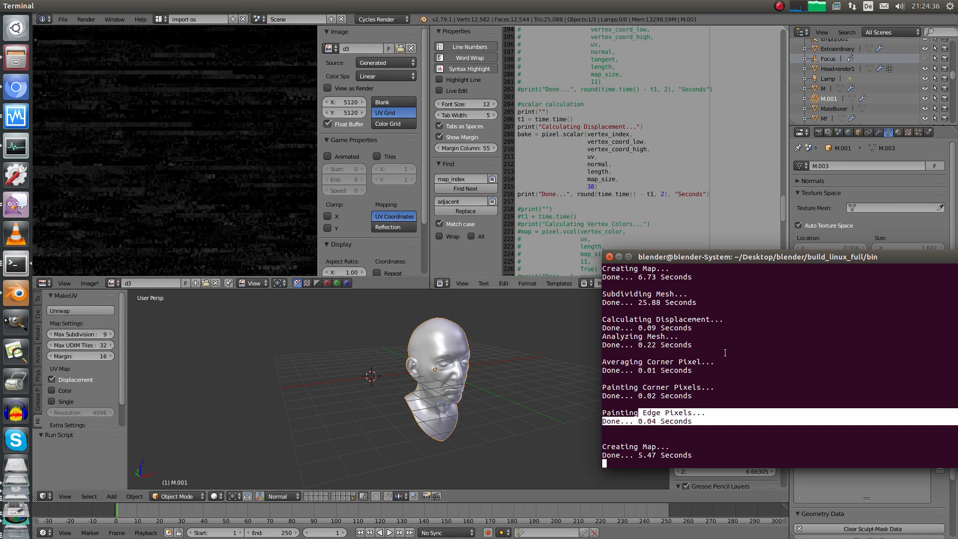
Maximize the image editor and zoom into the fresh displacement map in d3
left_click(255, 193)
key("ctrl+Up")
middle_click_drag(363, 327, 387, 267, "ctrl")
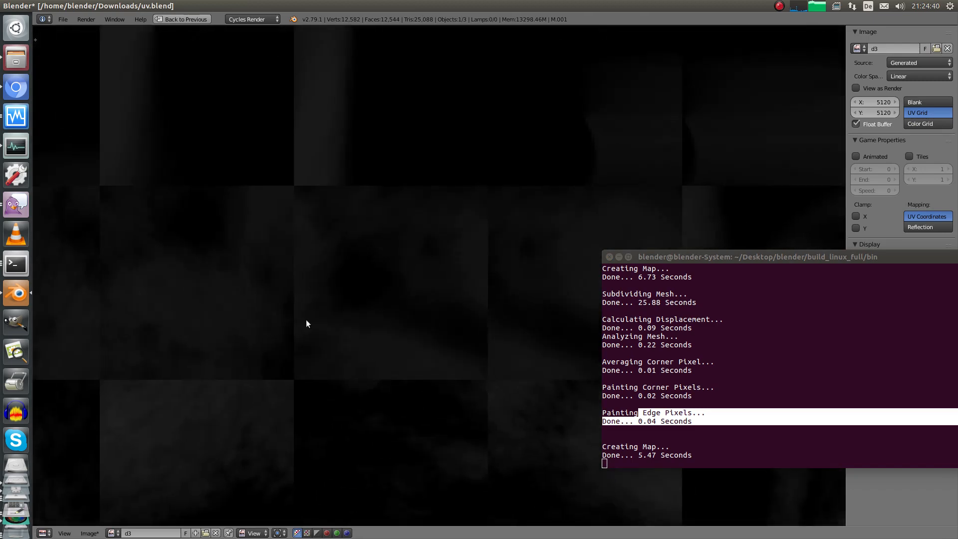
Inspect the baked d3 displacement map with the head's UV faces overlaid on it
middle_click_drag(497, 156, 321, 460)
middle_click_drag(474, 225, 278, 379, "ctrl")
middle_click_drag(508, 178, 328, 441)
key("Tab")
middle_click_drag(378, 352, 422, 298, "ctrl")
middle_click_drag(432, 267, 188, 442)
middle_click_drag(408, 278, 400, 329, "ctrl")
middle_click_drag(570, 264, 428, 462)
middle_click_drag(517, 267, 353, 449)
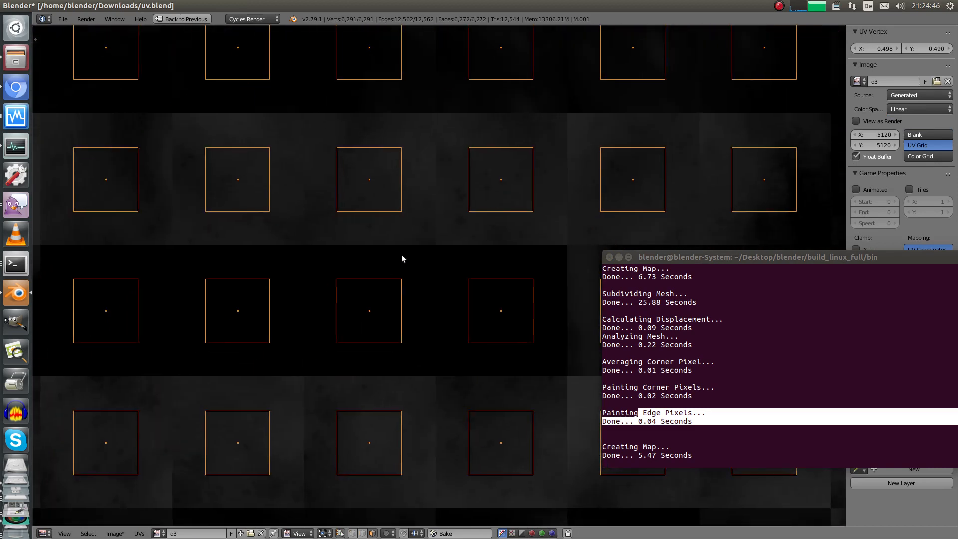
middle_click_drag(434, 162, 413, 254, "ctrl")
Restore the multi-panel layout with the head in object mode, then select head M, then M.001
key("shift+space")
key("Tab")
middle_click_drag(474, 345, 404, 357)
middle_click_drag(405, 357, 356, 407, "shift")
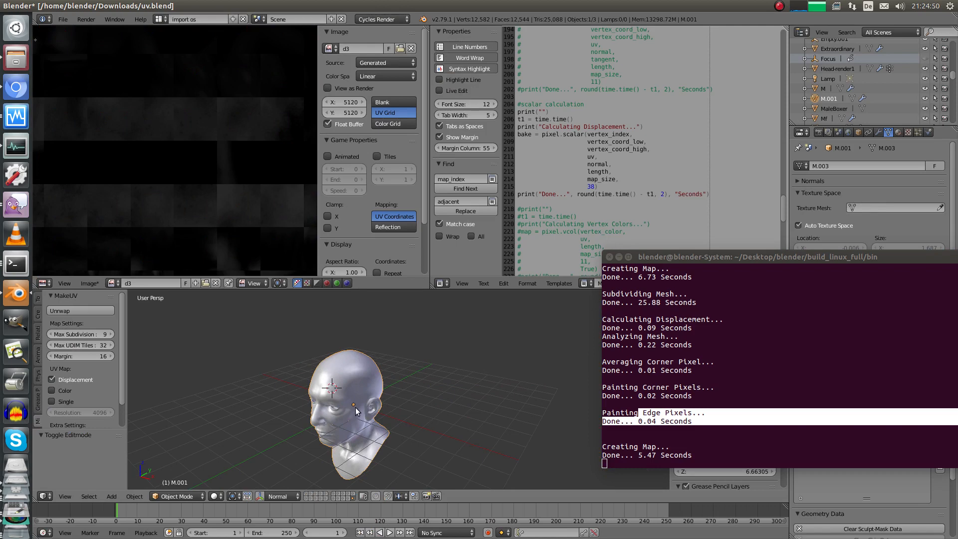
right_click(356, 411)
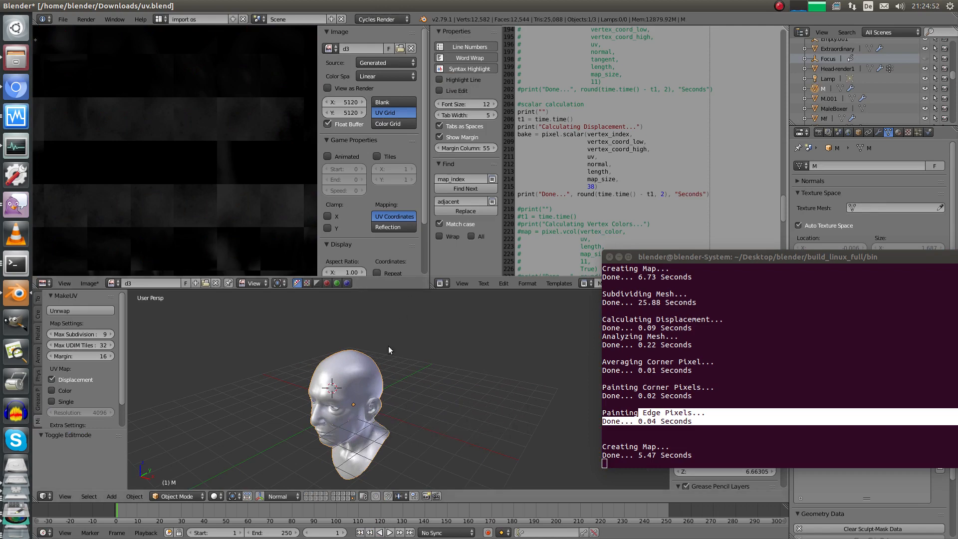
right_click(337, 395)
Move the original head M to a hidden layer
middle_click_drag(280, 438, 423, 370)
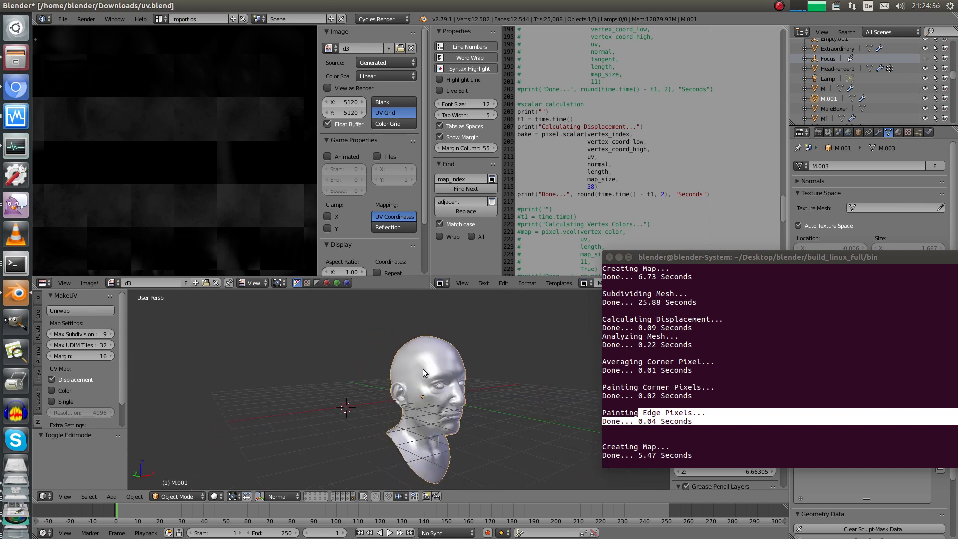
right_click(427, 371)
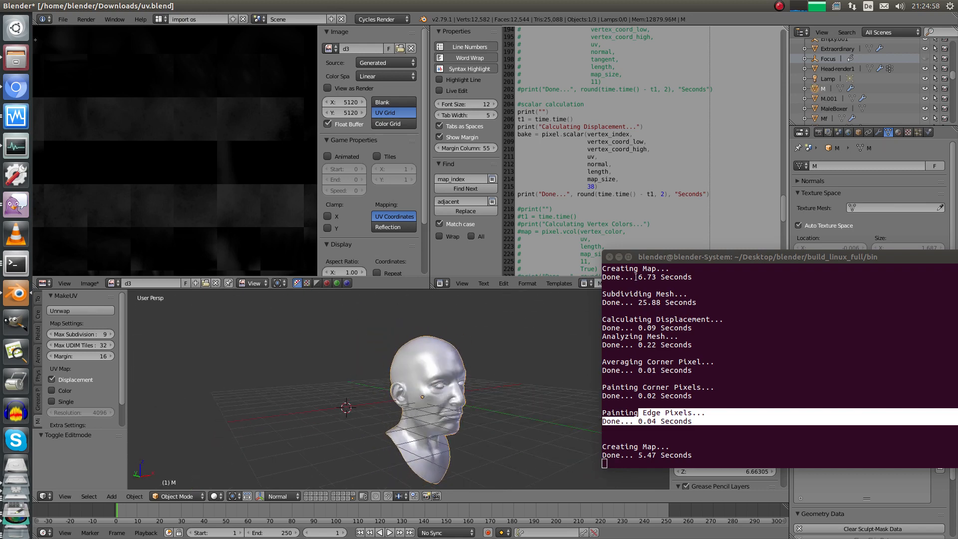
left_click_drag(659, 256, 788, 289)
middle_click_drag(526, 370, 530, 368)
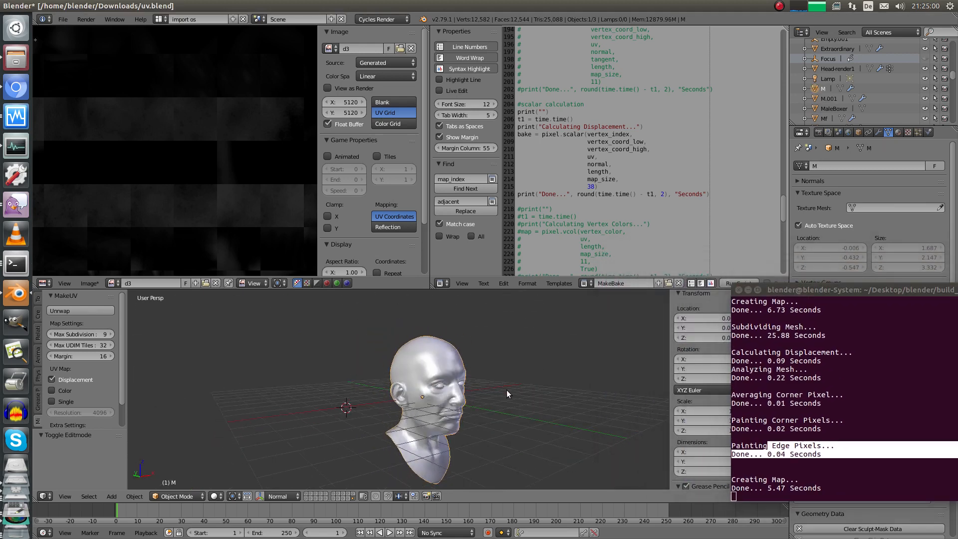
key("m")
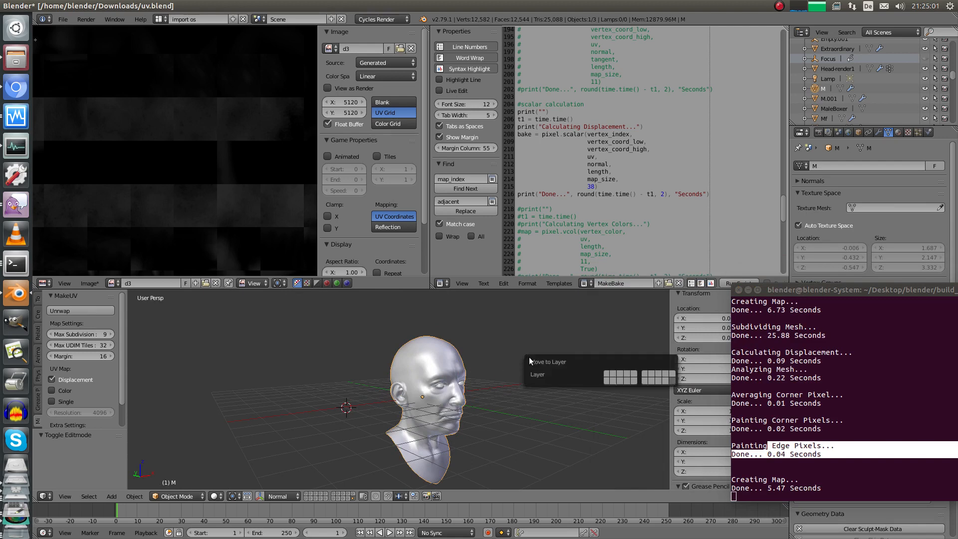
left_click(669, 374)
Select the subdivided head M.001 and view it through the scene camera
right_click(447, 406)
middle_click_drag(483, 375, 412, 422)
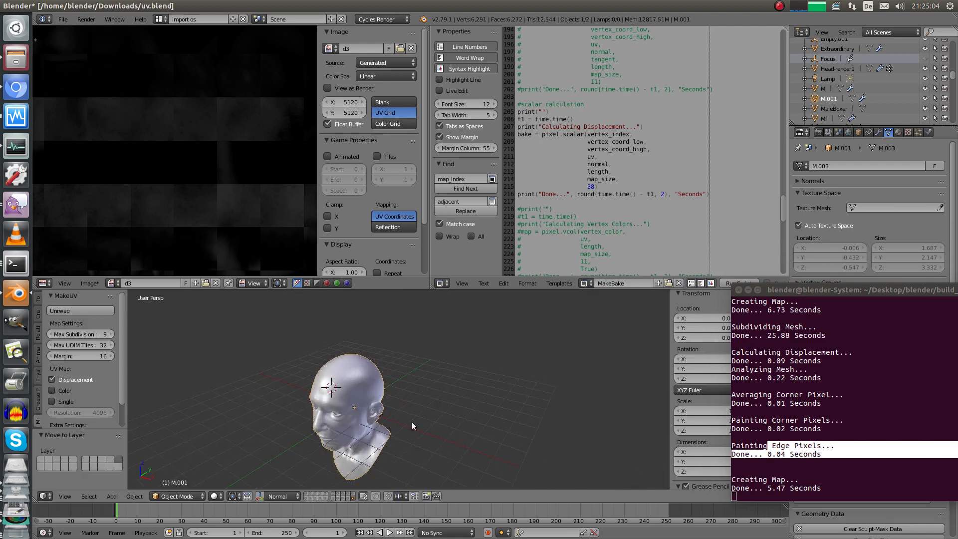
key("KP_0")
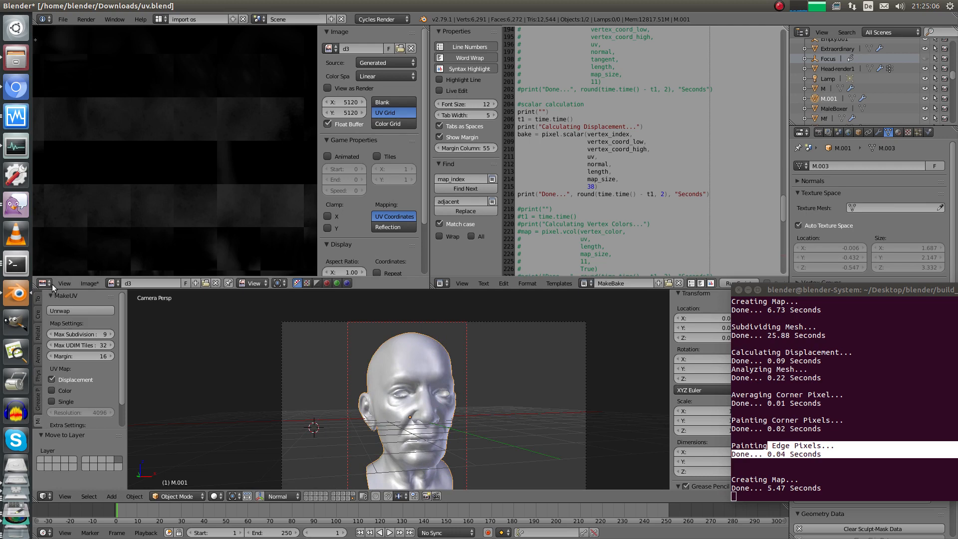
Turn the image area into the material node editor and load image d3 into the Image Texture node
left_click(50, 284)
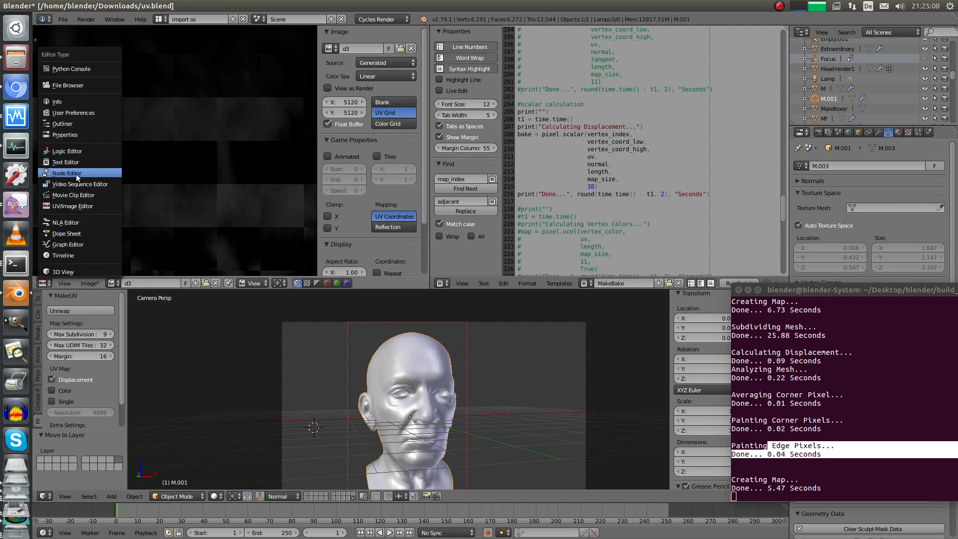
left_click(76, 174)
scroll(200, 150, "up", 4)
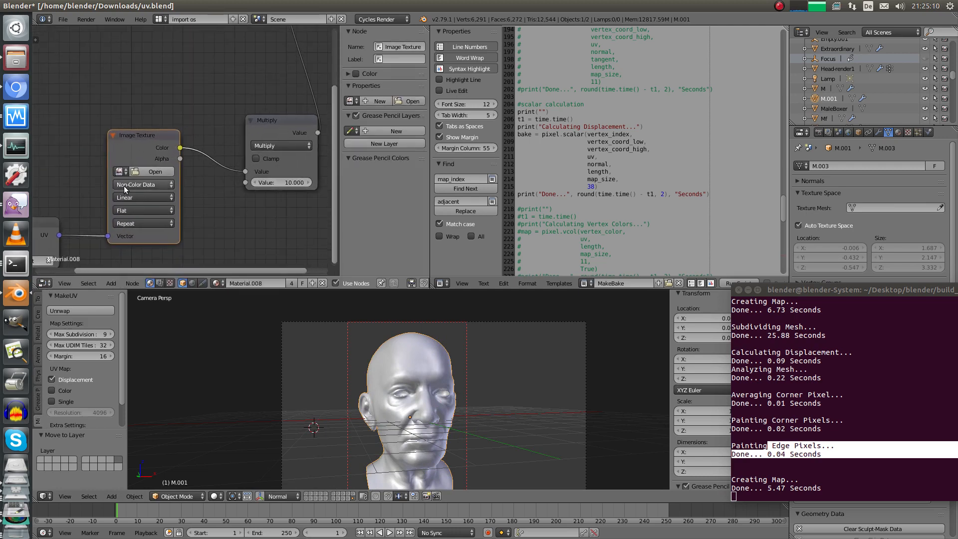
left_click(119, 171)
type("d3")
left_click(132, 186)
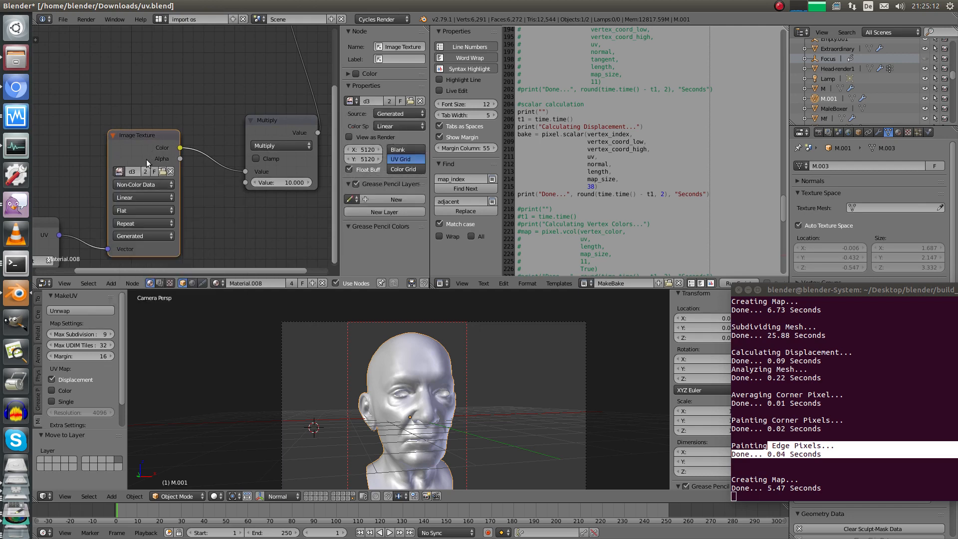
Rearrange the Multiply, Material Output, Diffuse BSDF and UV Map nodes into a cleaner layout
scroll(134, 183, "down", 5)
middle_click_drag(165, 150, 149, 179)
left_click_drag(228, 159, 200, 130)
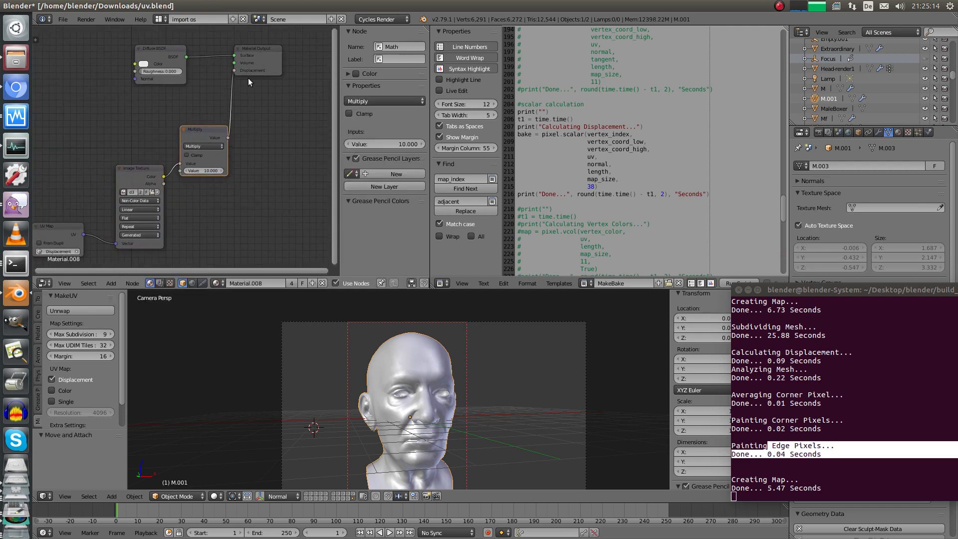
middle_click_drag(247, 80, 204, 115)
left_click_drag(211, 97, 266, 134)
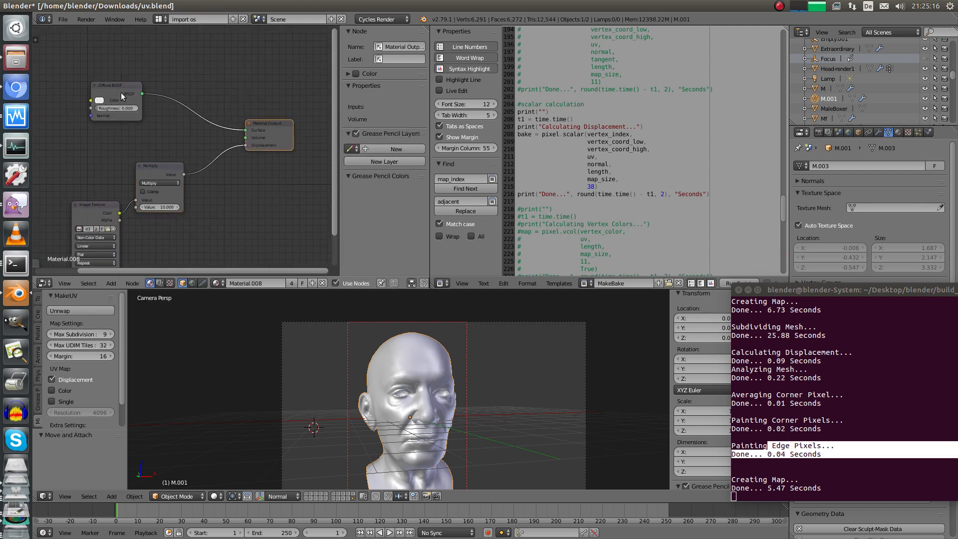
left_click_drag(121, 92, 137, 77)
left_click_drag(161, 169, 184, 171)
middle_click_drag(145, 211, 206, 132)
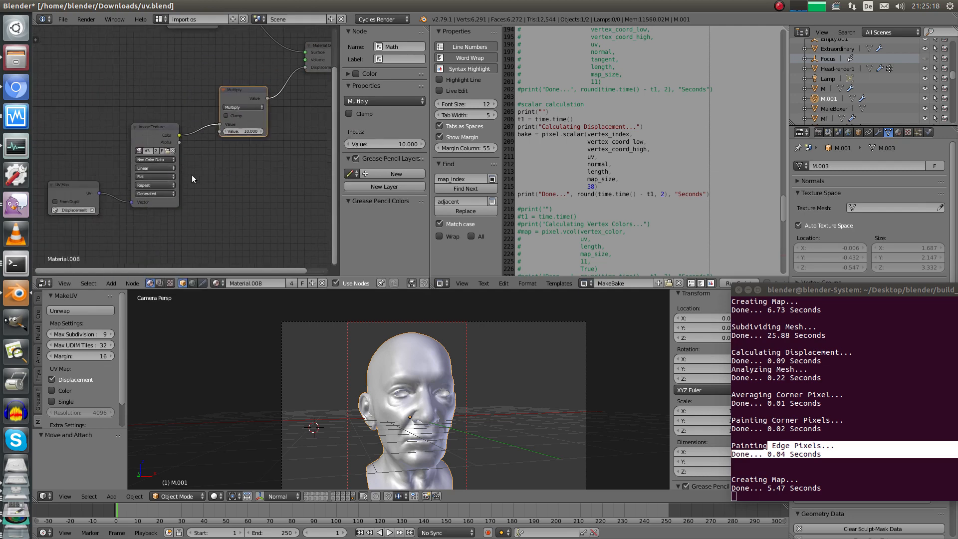
Set the Image Texture interpolation to Cubic and reposition it and the UV Map node
left_click(156, 169)
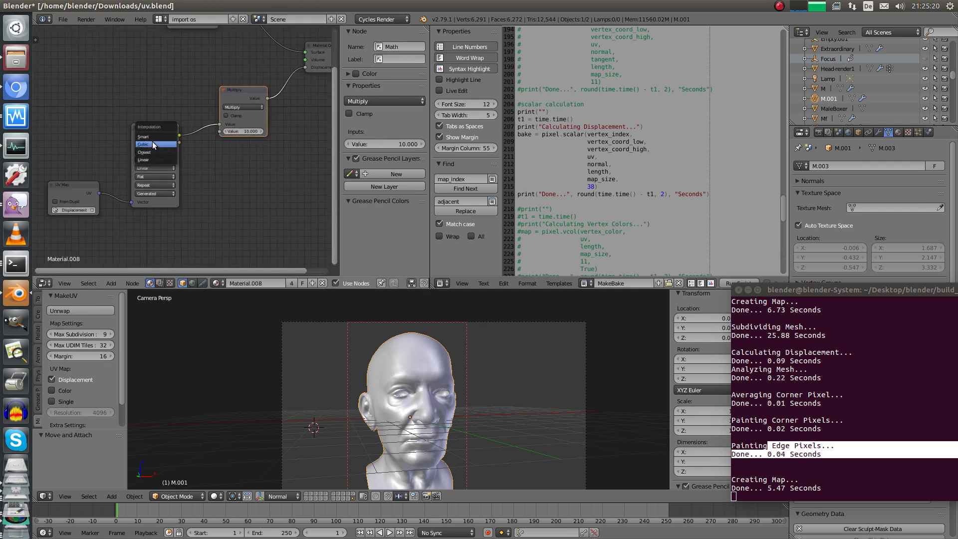
left_click_drag(157, 137, 156, 145)
left_click_drag(77, 190, 66, 203)
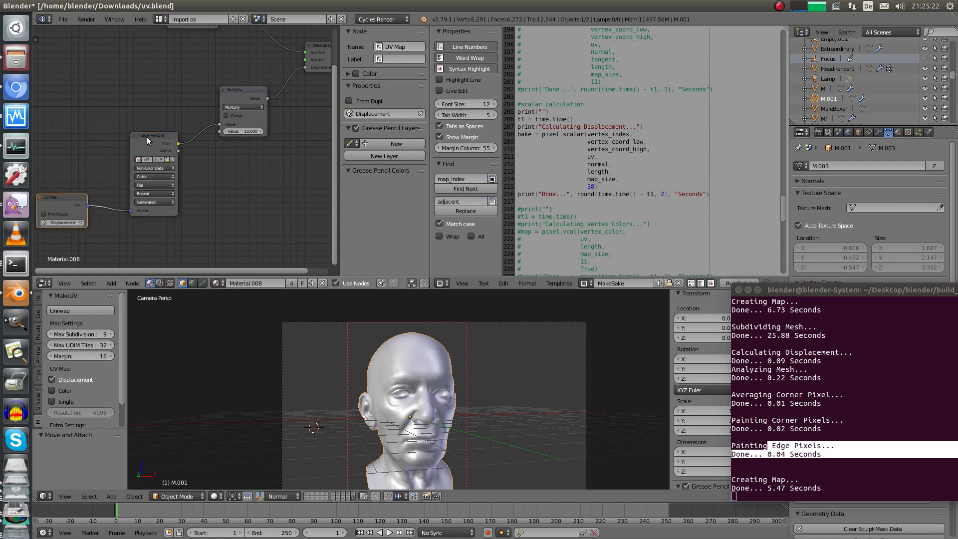
left_click_drag(149, 137, 155, 137)
left_click(231, 89)
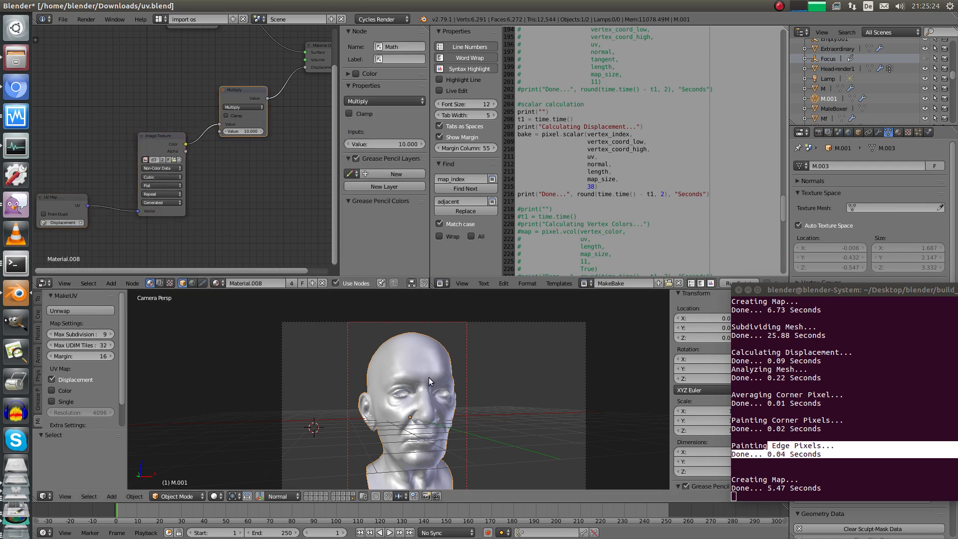
Enable Adaptive on the head's Subsurf modifier and switch the viewport to Rendered shading
left_click(880, 132)
left_click_drag(838, 347, 865, 508, "alt")
left_click(801, 254)
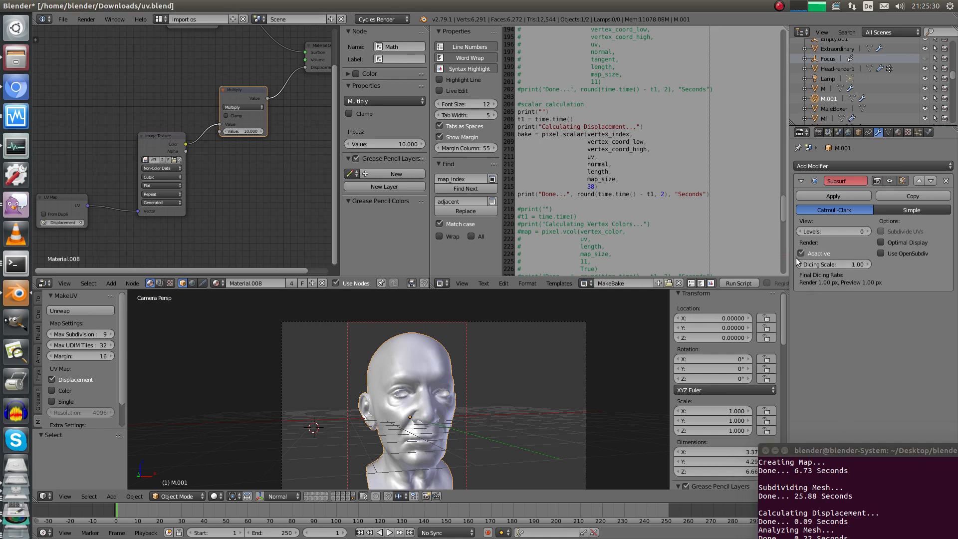
left_click(218, 497)
left_click(272, 429)
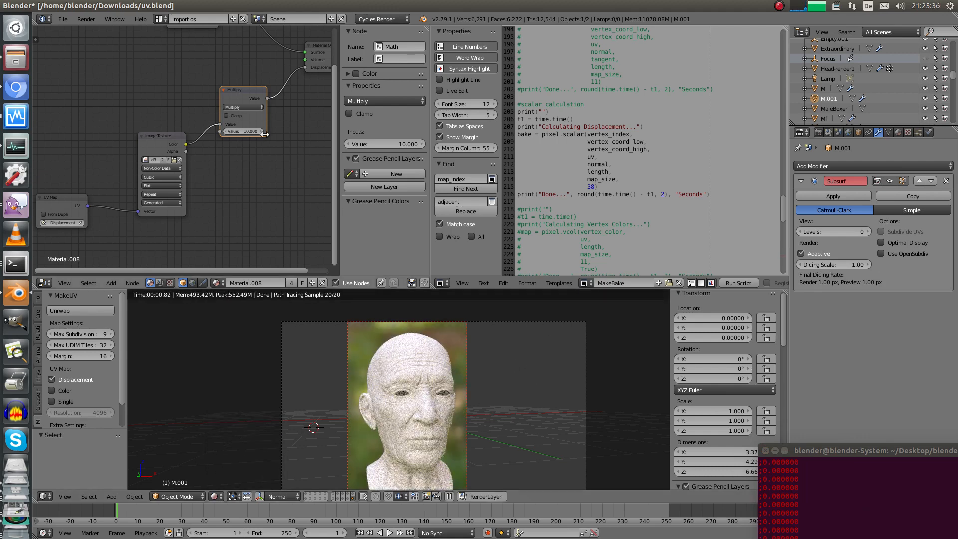
Darken the Diffuse BSDF colour to grey
scroll(175, 118, "up", 6, "shift")
left_click(179, 128)
left_click_drag(229, 63, 228, 58)
scroll(480, 384, "up", 4)
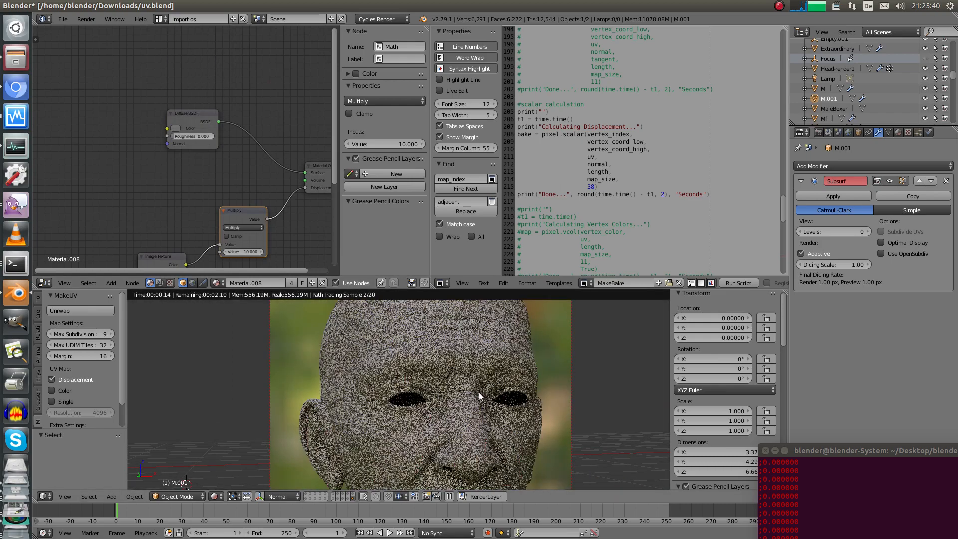
scroll(489, 390, "up", 2)
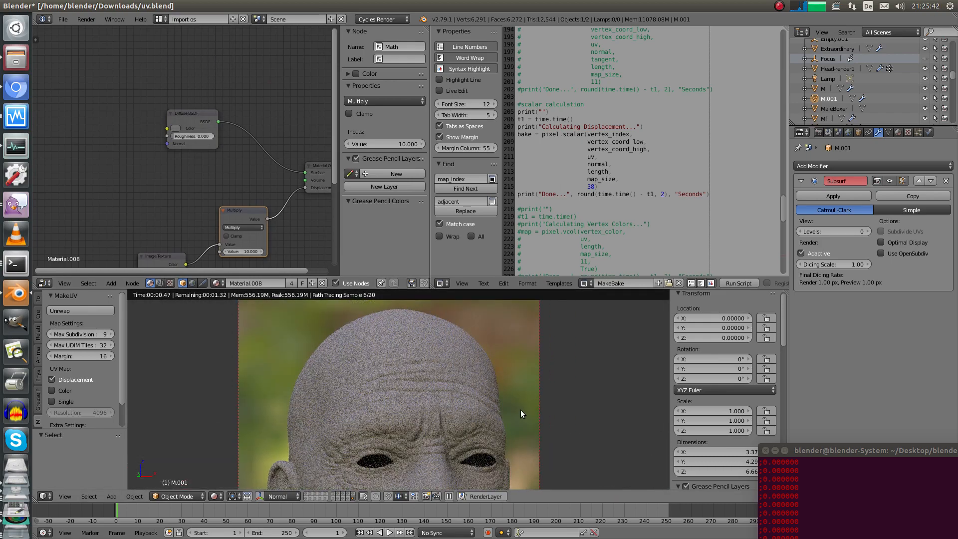
left_click(898, 132)
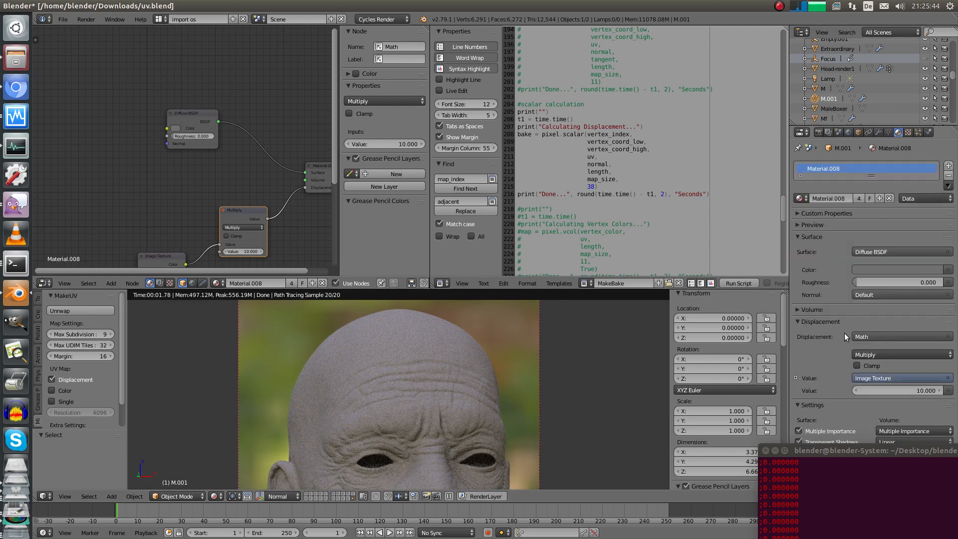
Change Material.008's displacement method from Bump to Both
left_click_drag(835, 448, 844, 517)
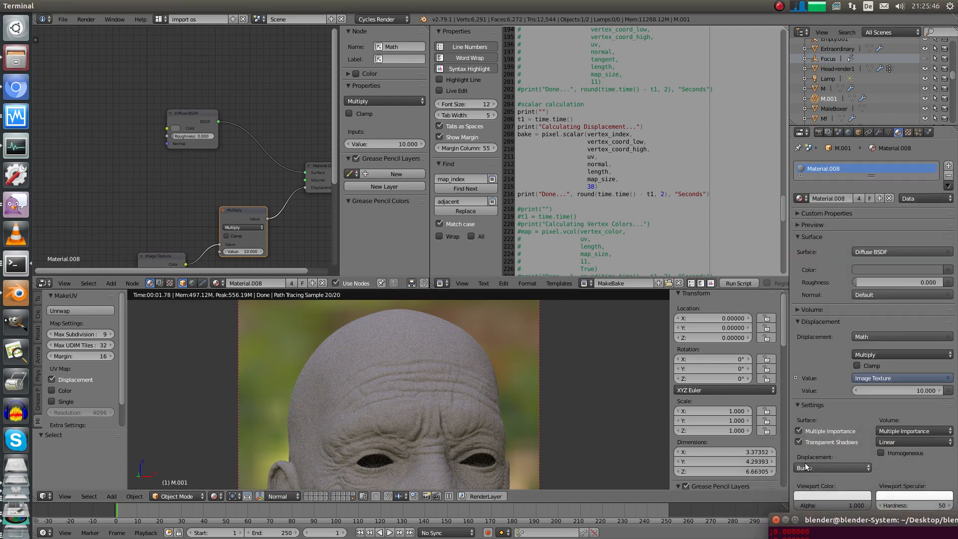
left_click(831, 469)
left_click(828, 436)
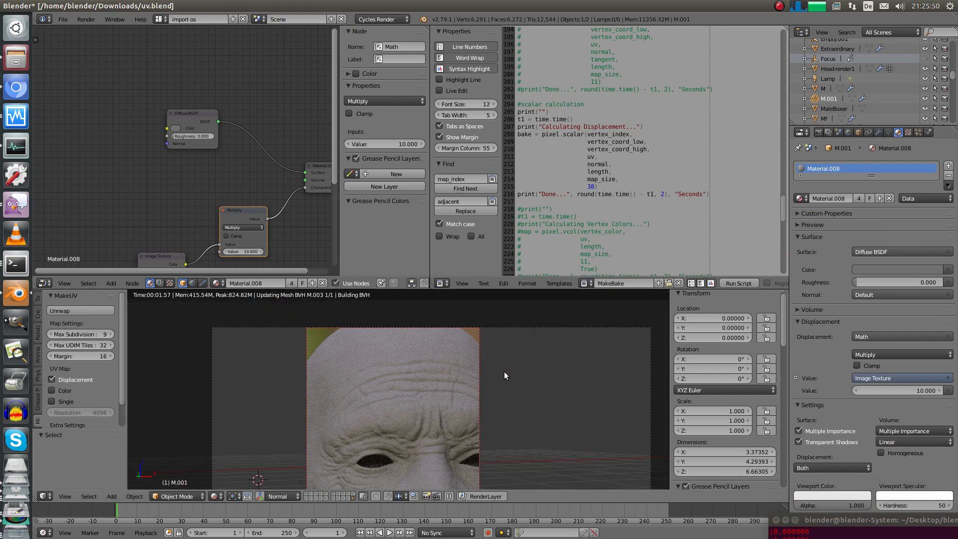
scroll(502, 441, "up", 3)
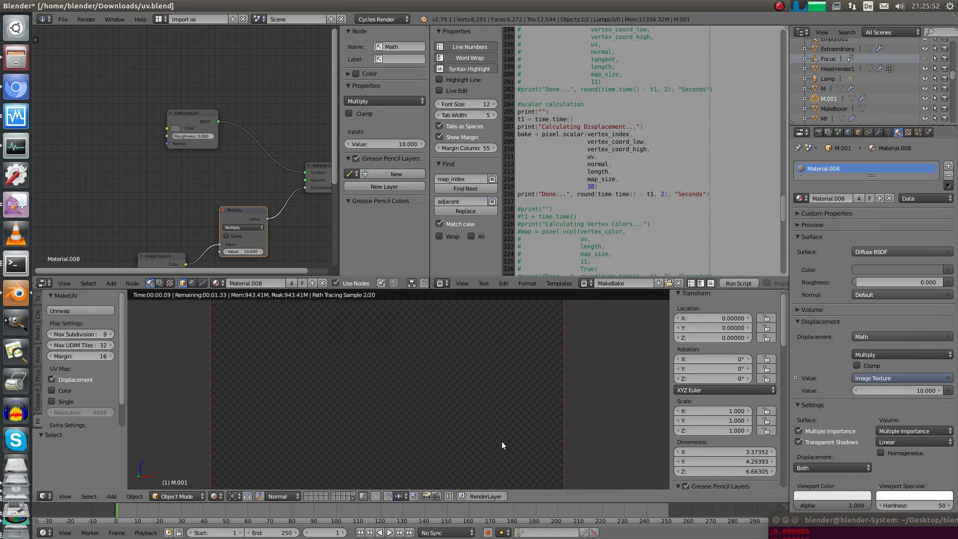
Inspect the rendered nose, mouth, chin and neck, then view the whole head
middle_click_drag(496, 429, 535, 302, "shift")
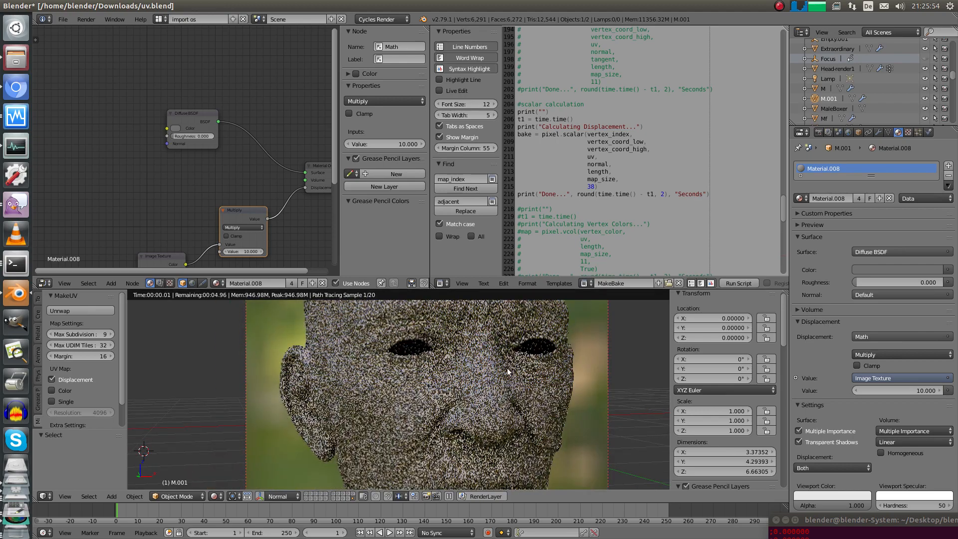
middle_click_drag(490, 388, 541, 356, "shift")
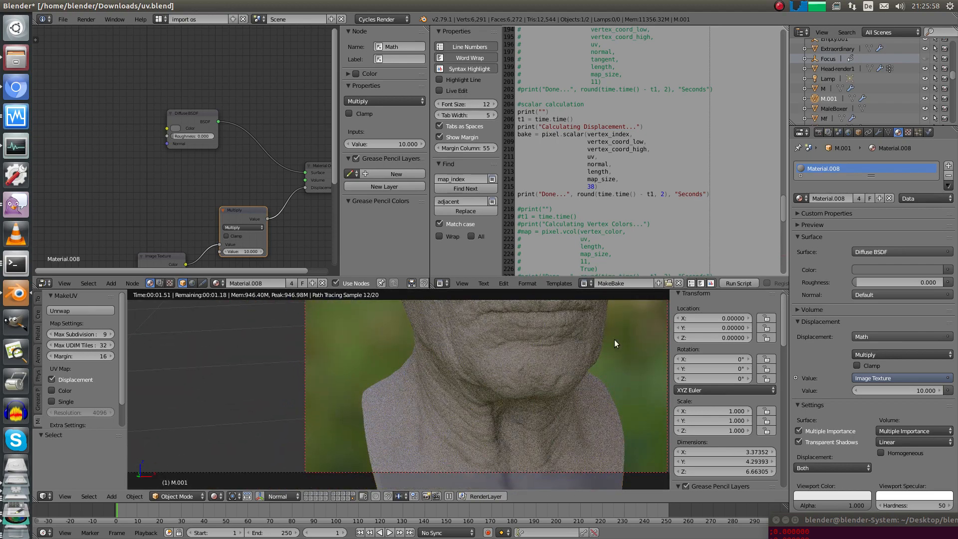
middle_click_drag(615, 339, 514, 390, "shift")
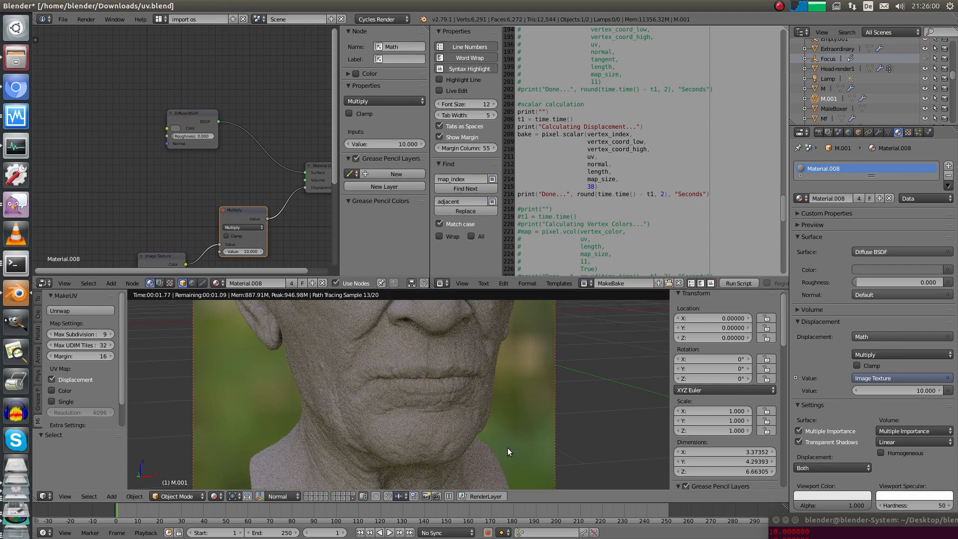
middle_click_drag(508, 448, 546, 379)
scroll(492, 420, "up", 2)
mouse_move(468, 415)
middle_mouse_down("shift")
mouse_move(477, 440)
mouse_move(476, 423)
middle_mouse_up("shift")
middle_click_drag(468, 354, 481, 437, "shift")
scroll(482, 439, "up", 3)
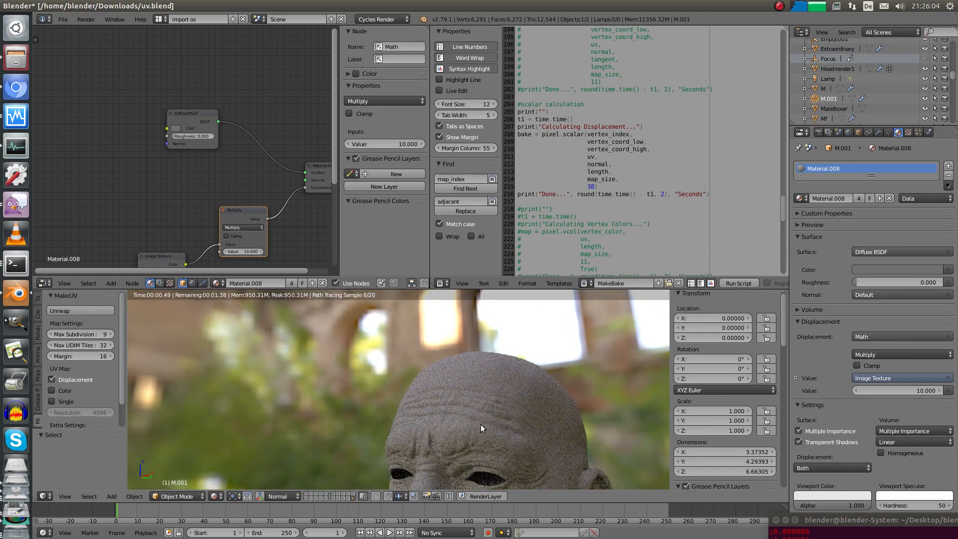
Limit rendering to a border region and inspect close-ups of the eyes, mouth and chin
key("ctrl+b")
left_click_drag(383, 386, 505, 471)
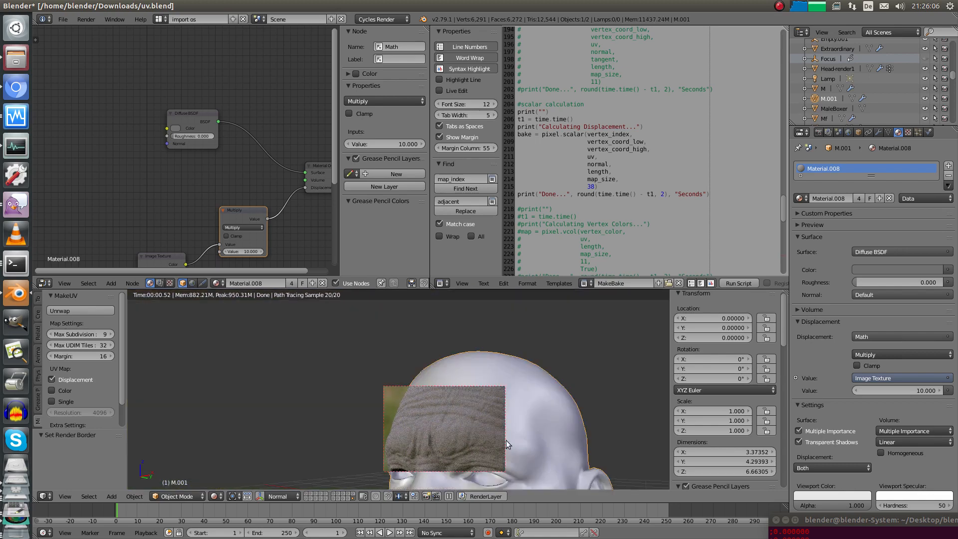
middle_click_drag(506, 440, 468, 424, "shift")
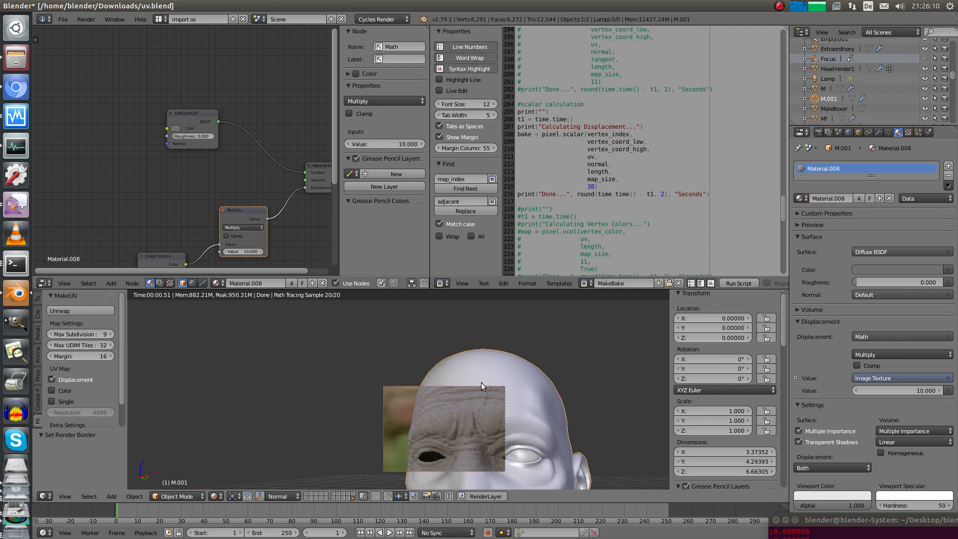
mouse_move(481, 382)
middle_mouse_down("shift")
mouse_move(481, 343)
mouse_move(512, 396)
mouse_move(509, 432)
mouse_move(483, 412)
mouse_move(537, 394)
middle_mouse_up("shift")
scroll(505, 440, "up", 4)
scroll(528, 421, "up", 2)
scroll(512, 418, "up", 4)
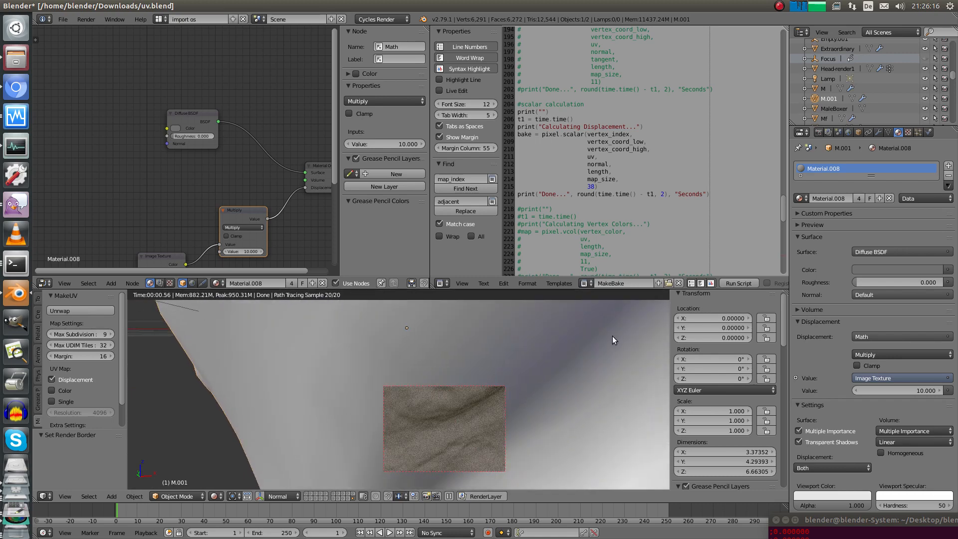
middle_click_drag(612, 337, 568, 366, "shift")
scroll(568, 367, "up", 2)
scroll(528, 405, "down", 4)
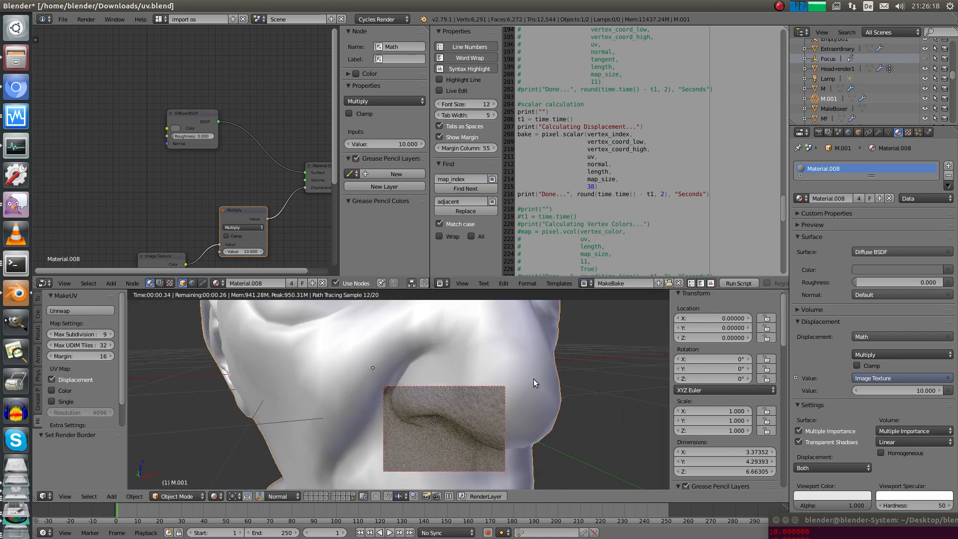
scroll(541, 412, "down", 3)
middle_click_drag(541, 413, 514, 396)
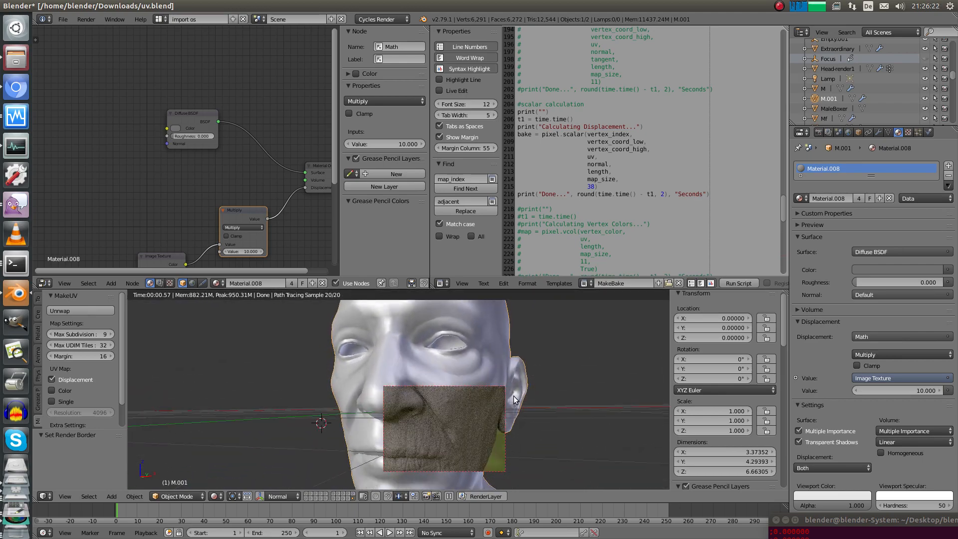
Return to the camera view of the head and zoom out
key("KP_0")
scroll(510, 377, "down", 2)
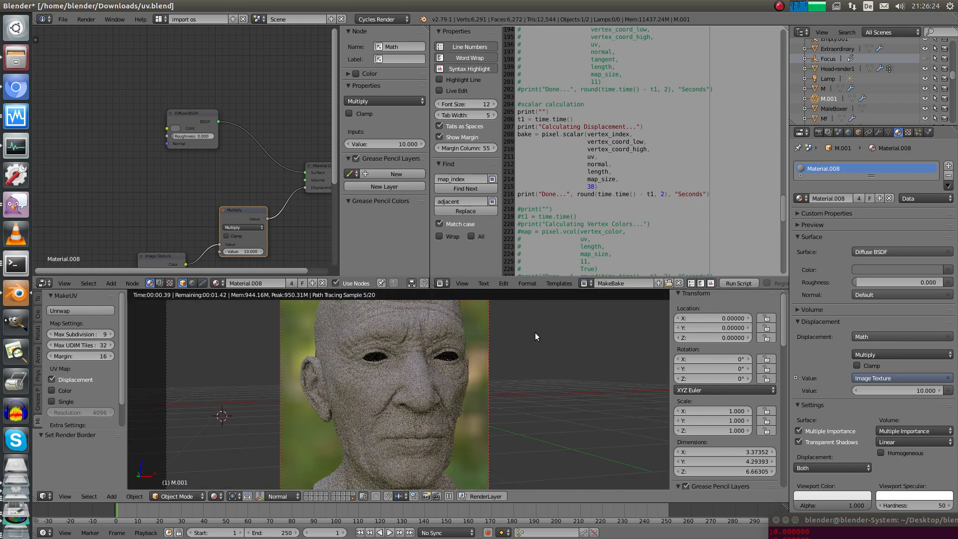
scroll(535, 337, "down", 2)
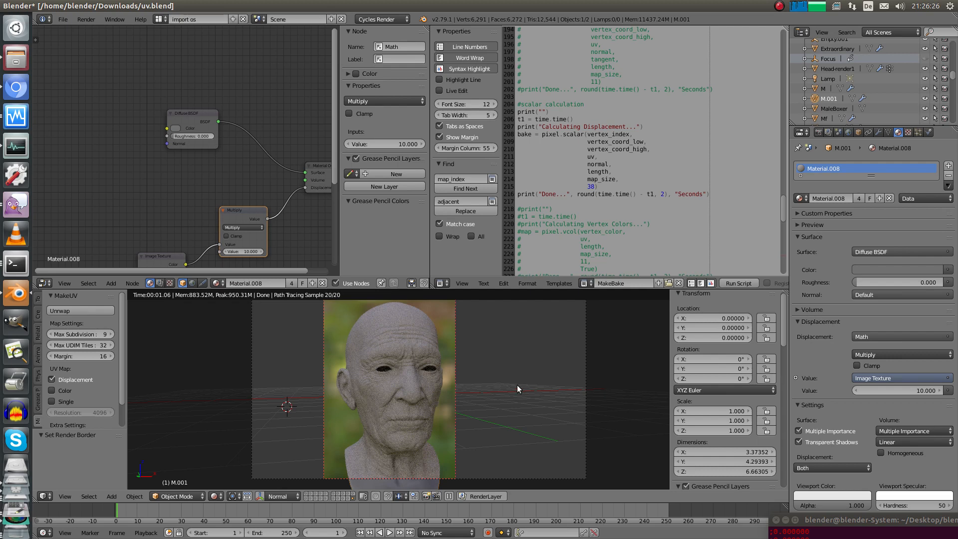
scroll(455, 378, "down", 1)
Show M.001 as a wireframe through the camera, cancelling an accidental move and deselecting everything
key("z")
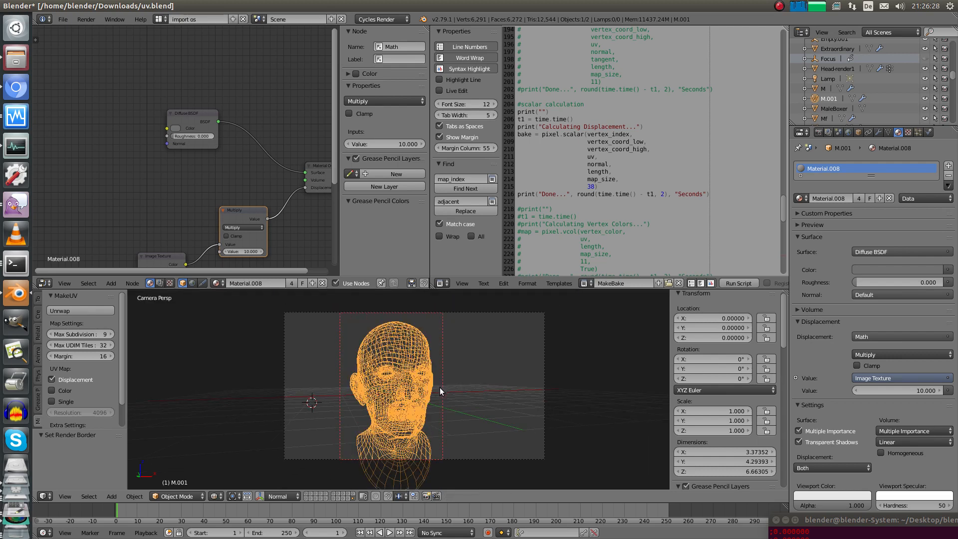
key("a")
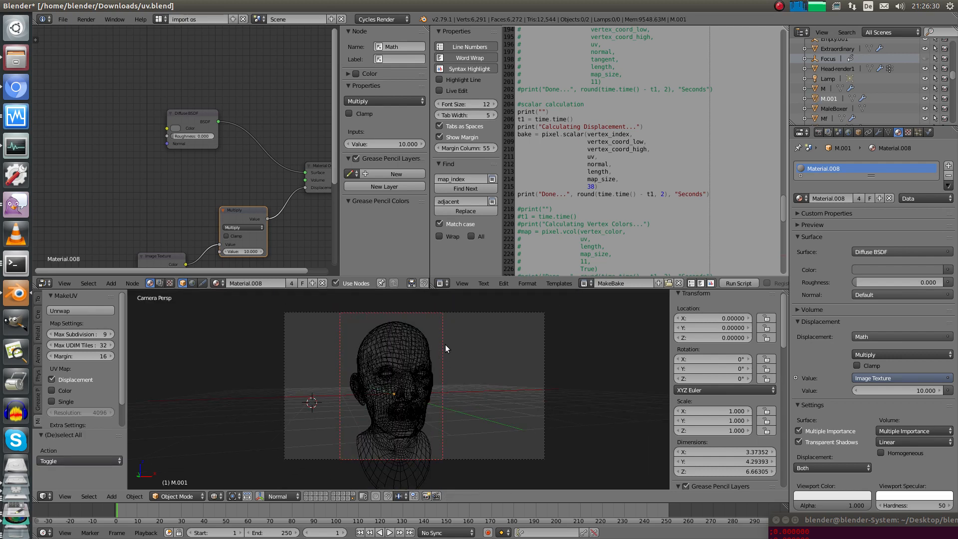
right_click_drag(421, 362, 417, 356)
right_click(421, 372)
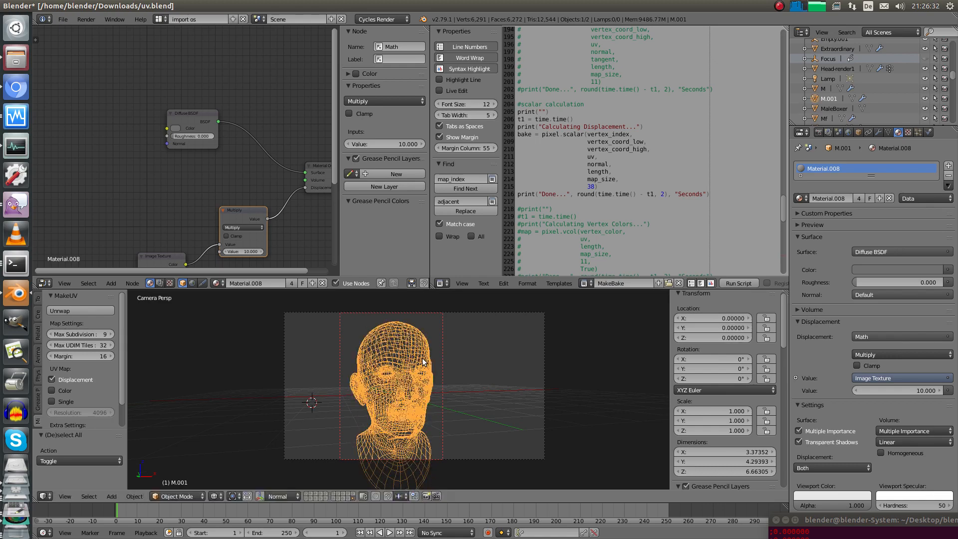
middle_click_drag(425, 373, 436, 376, "shift")
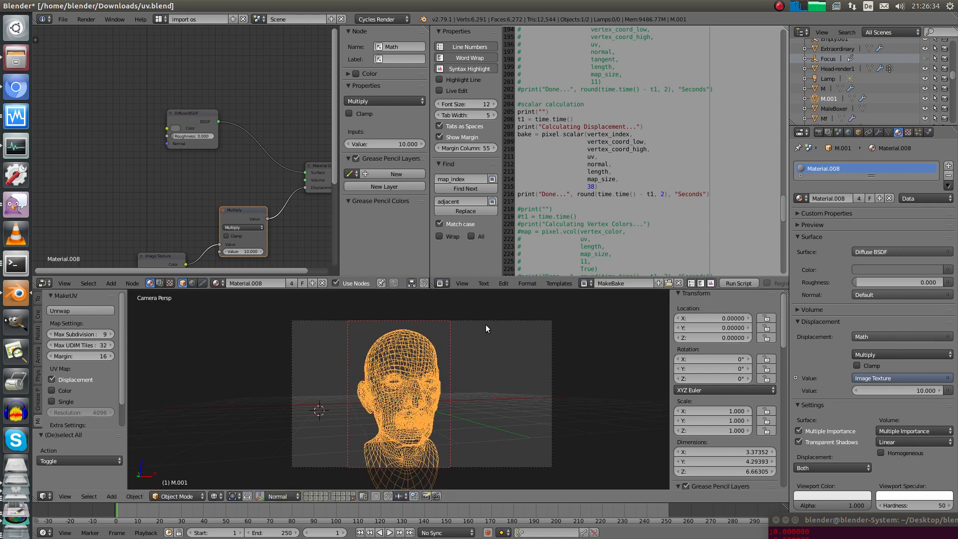
middle_click_drag(487, 359, 475, 362, "shift")
key("a")
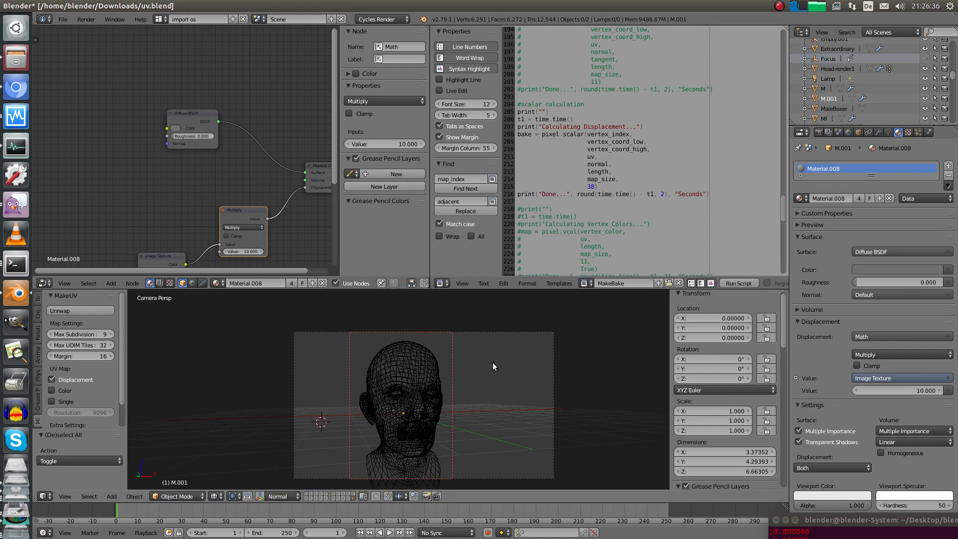